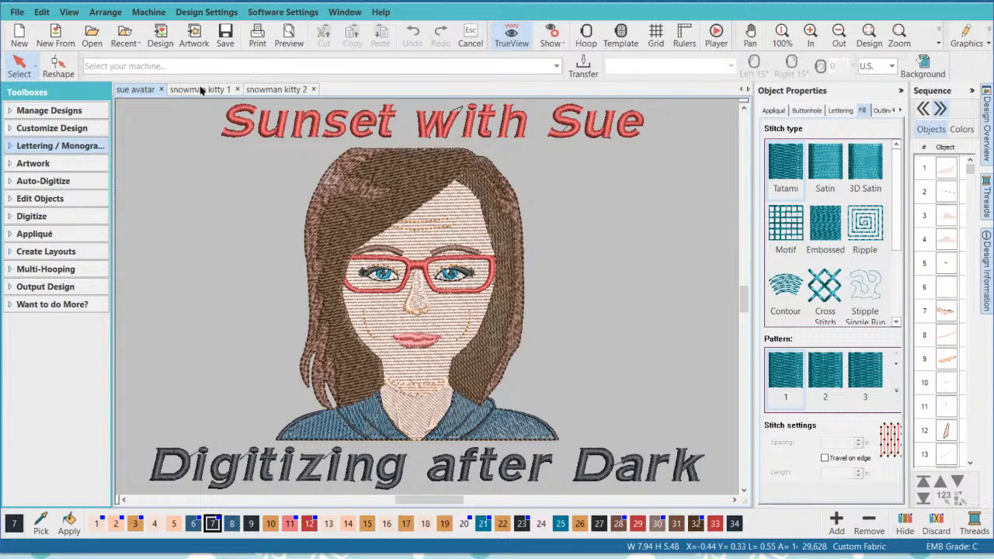
- Switch to the snowman kitty 1 design and turn off TrueView to show the stitch connectors around the leftmost kitty
click(200, 90)
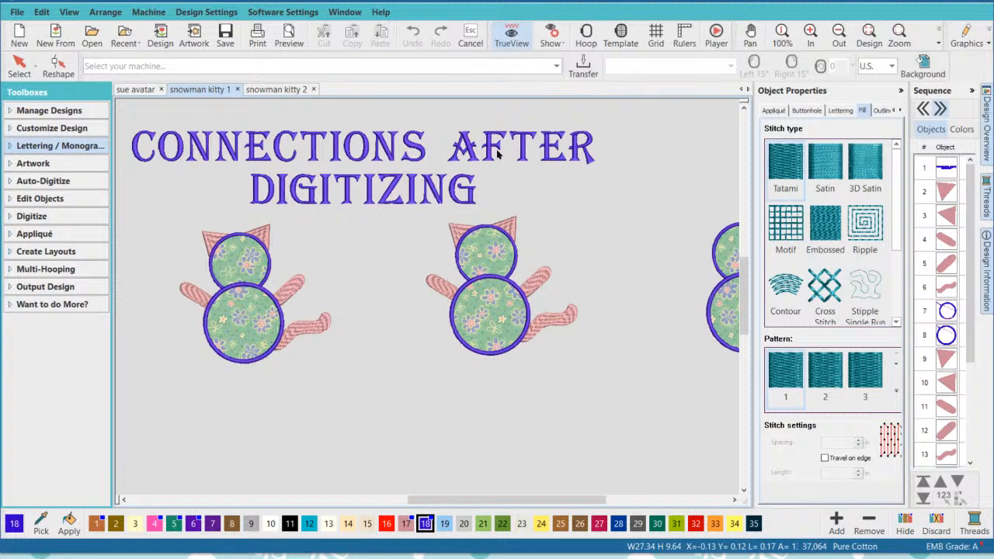
click(511, 35)
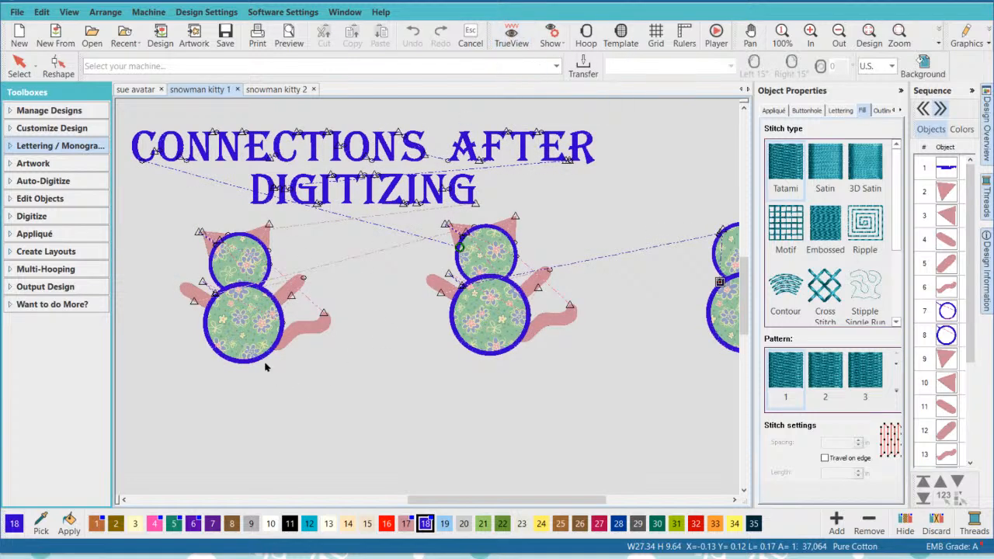
scroll(466, 287, up, 5)
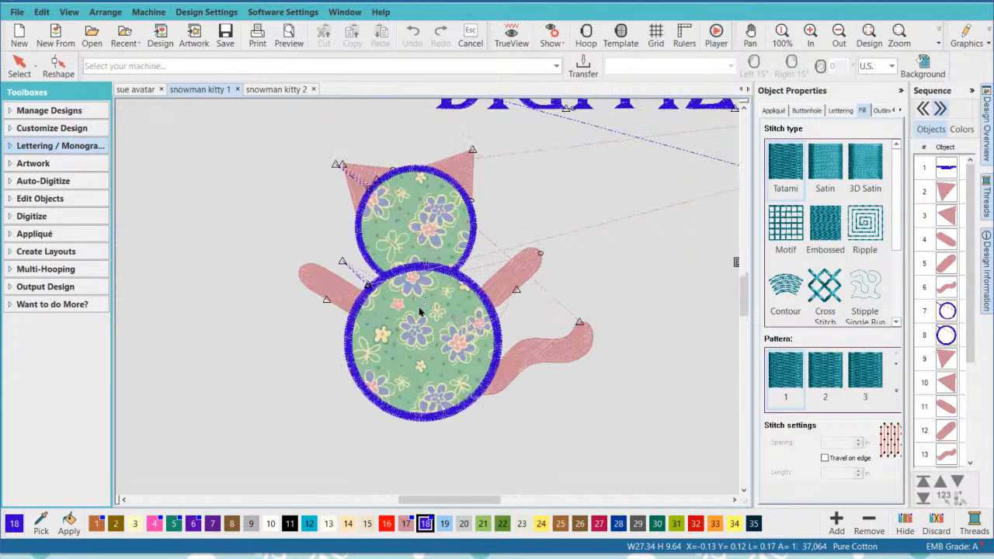
scroll(418, 307, up, 1)
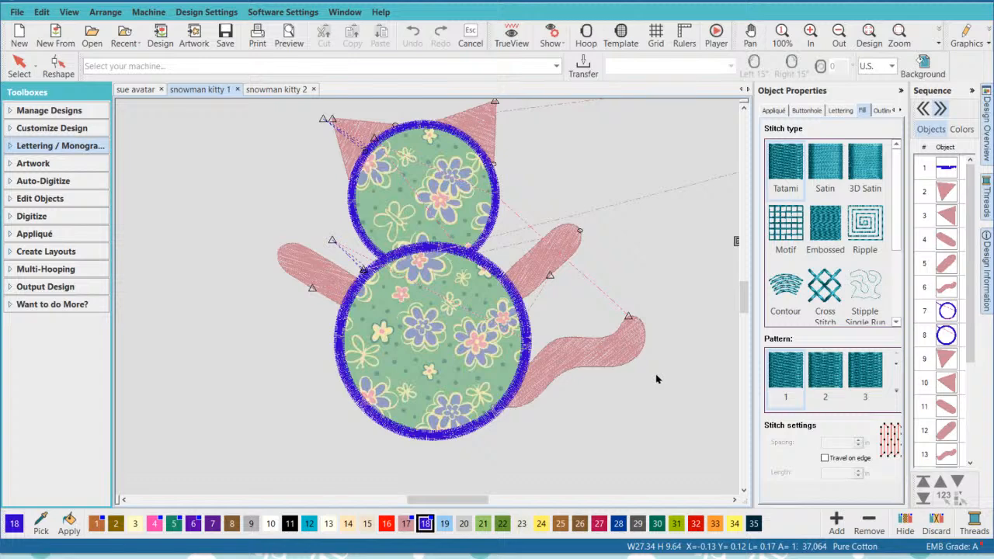
scroll(656, 379, down, 1)
click(744, 108)
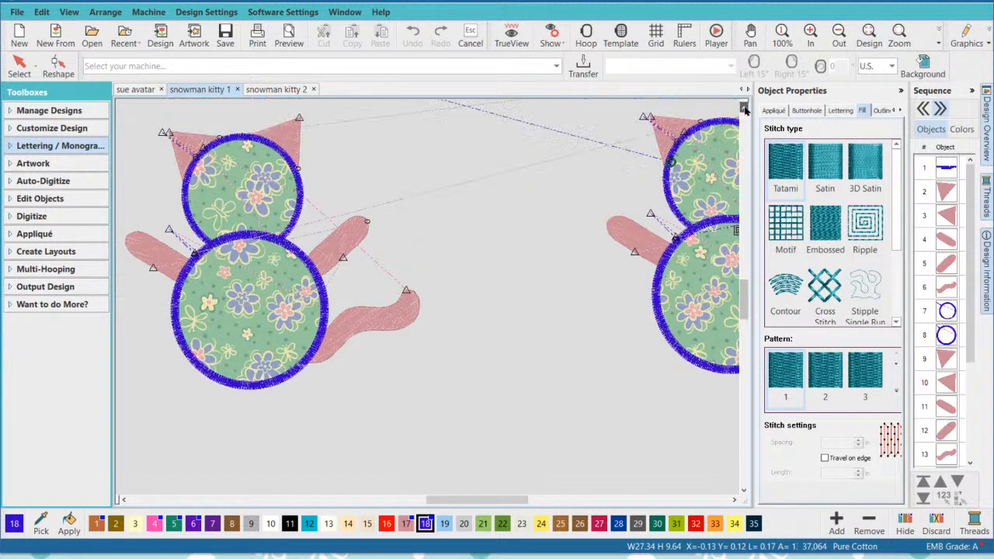
click(744, 108)
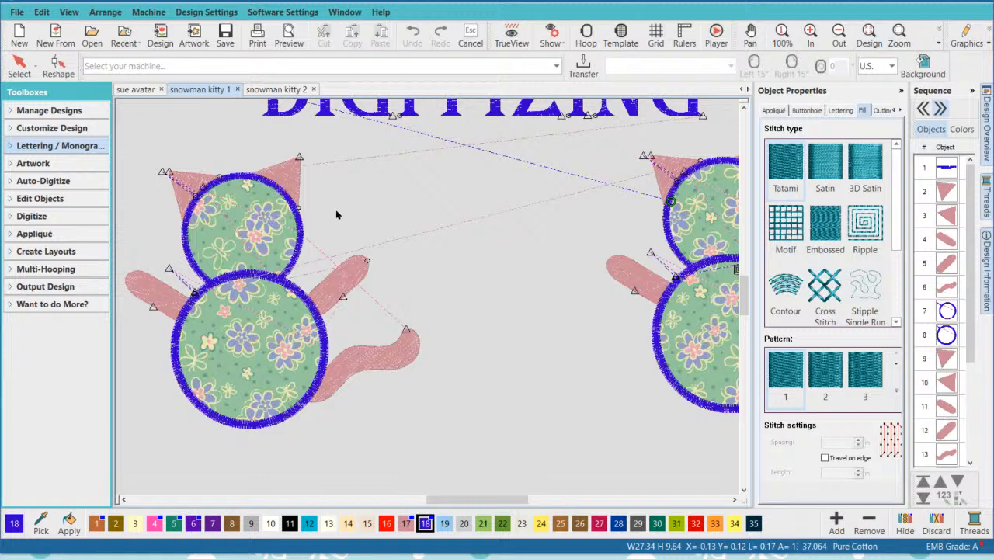
click(419, 224)
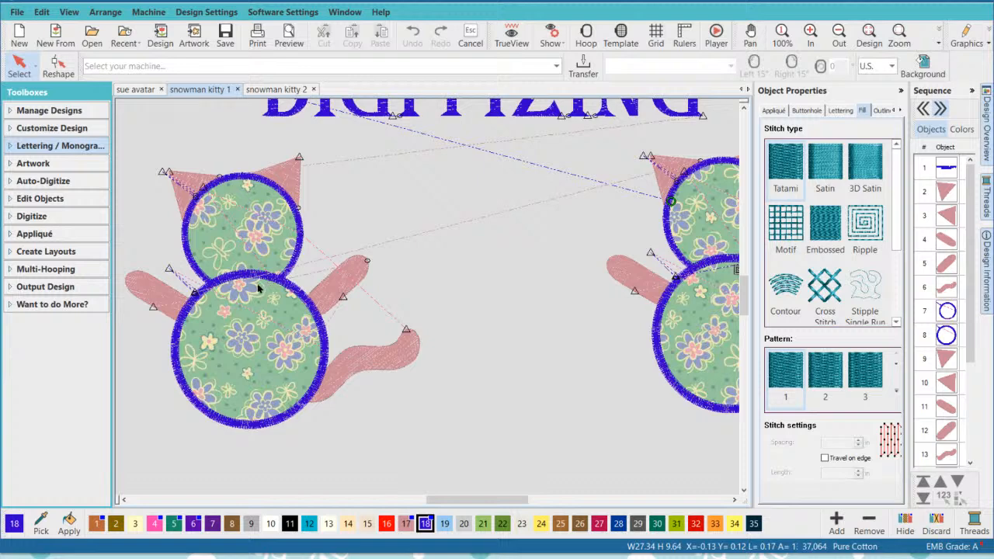
- Examine the connectors running between the kitties and inspect the middle kitty's head appliqué
scroll(257, 285, down, 1)
scroll(471, 317, down, 1)
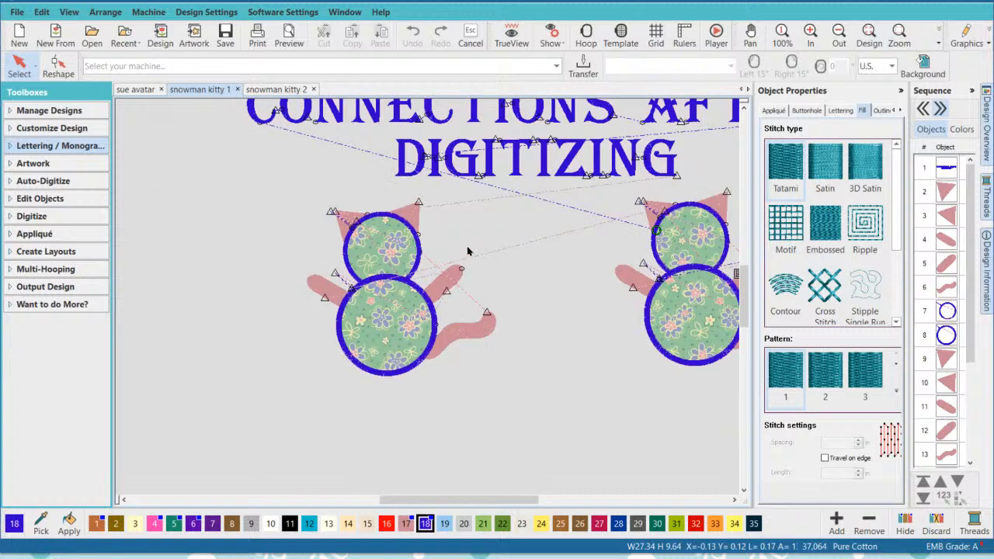
scroll(468, 250, down, 1)
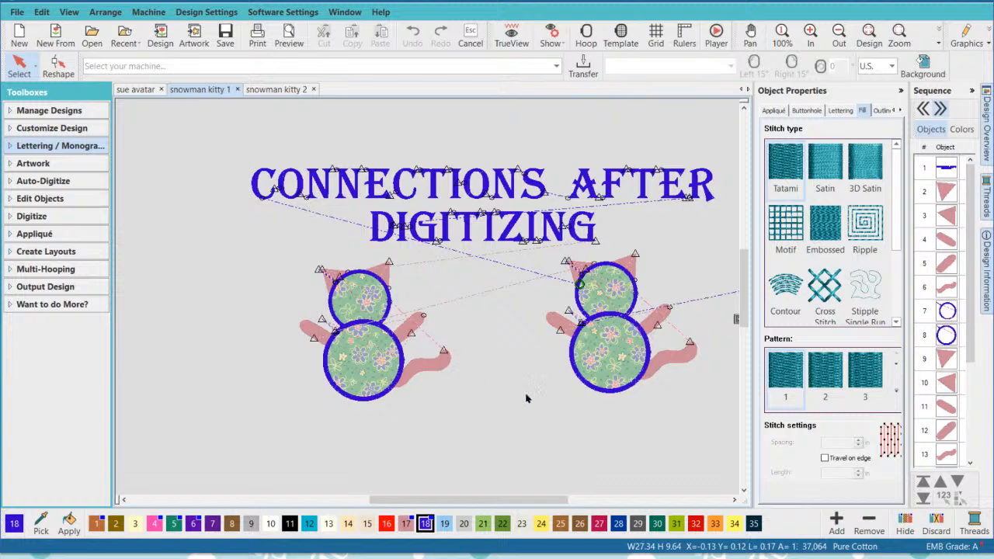
drag(736, 501, 736, 501)
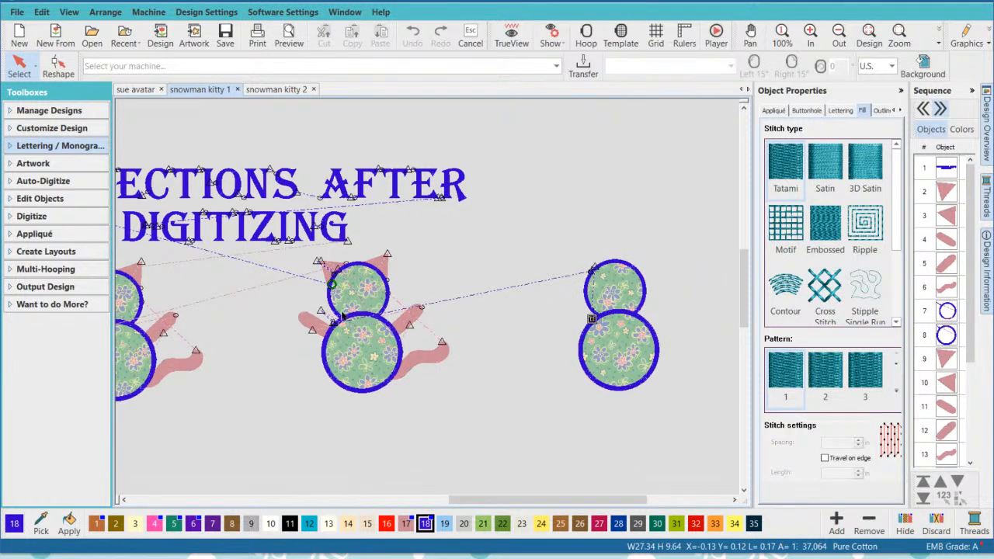
scroll(343, 315, up, 2)
click(486, 244)
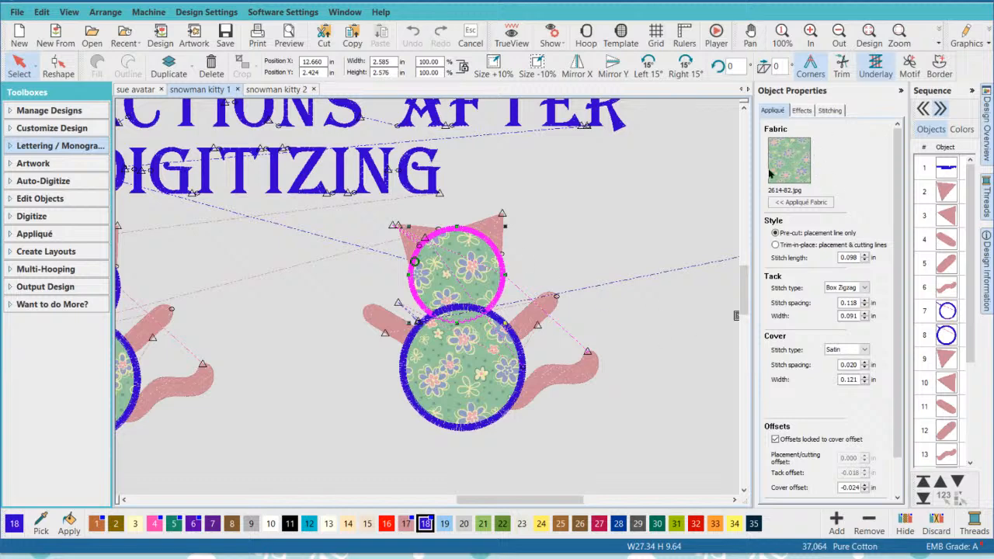
click(616, 251)
click(496, 299)
click(572, 228)
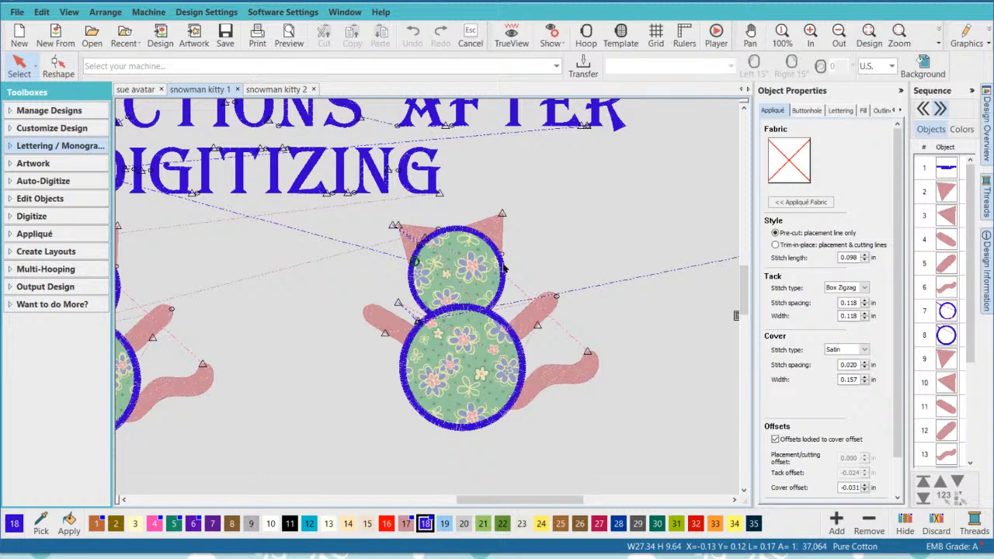
- Turn TrueView back on and check the middle kitty's head appliqué where it meets the ears and body
click(512, 35)
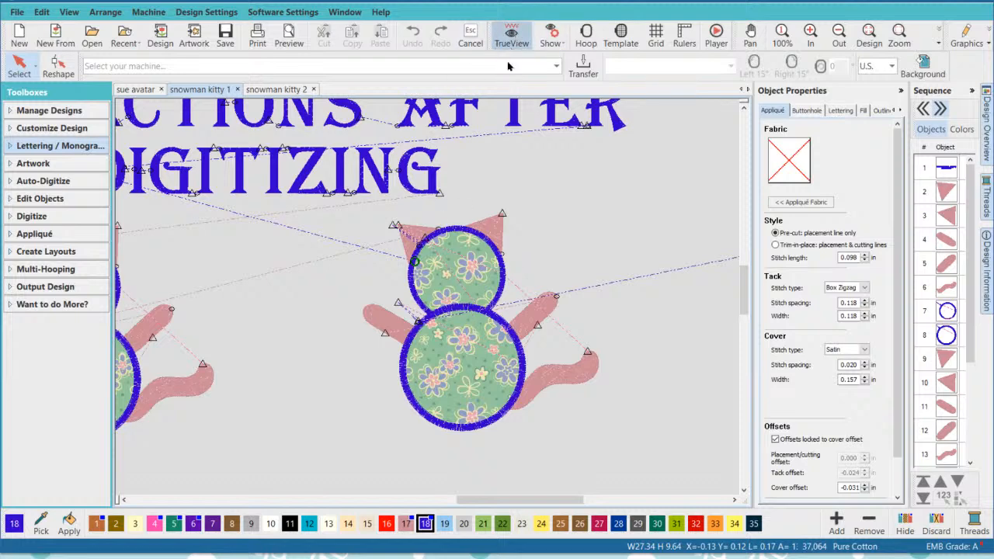
click(458, 234)
click(536, 244)
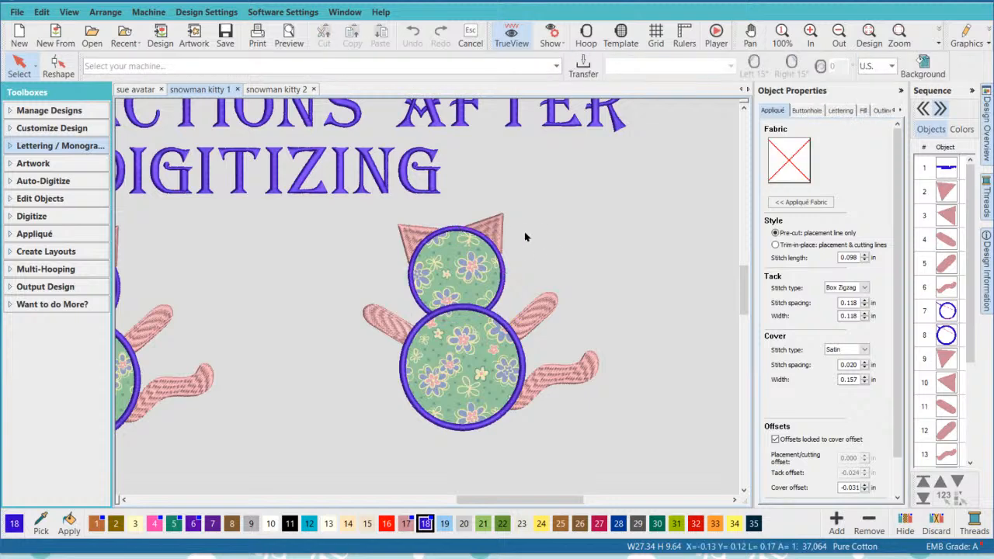
click(468, 237)
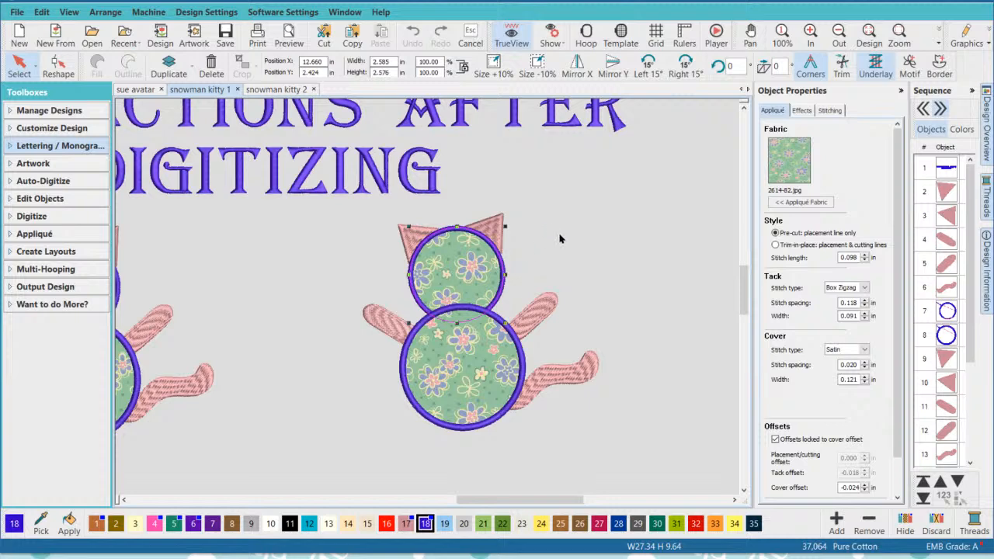
scroll(563, 234, up, 1)
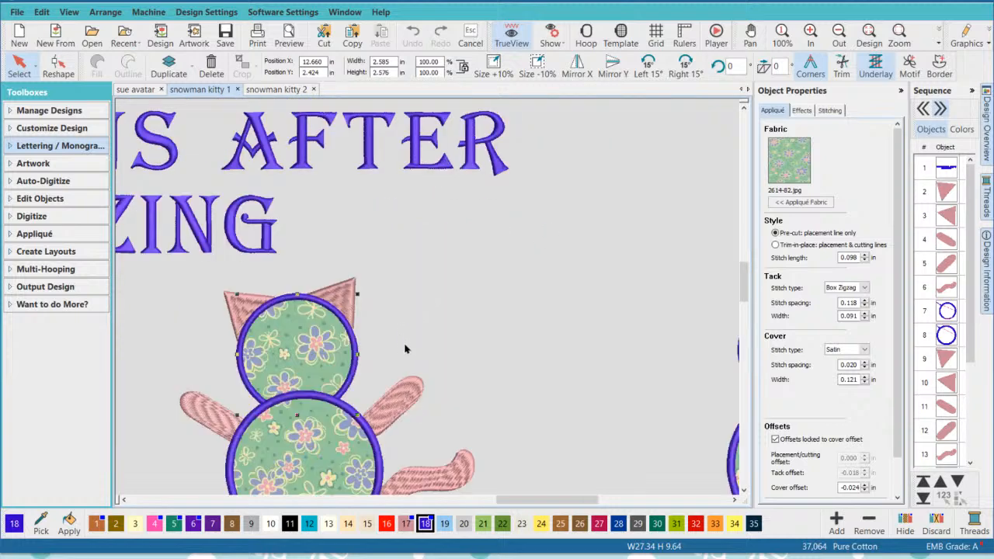
click(744, 490)
click(744, 490)
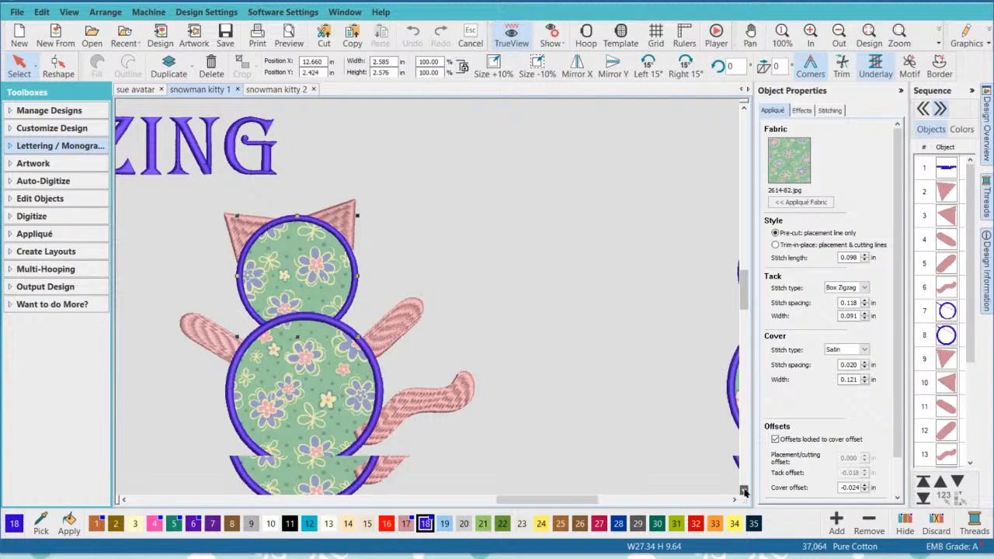
click(536, 361)
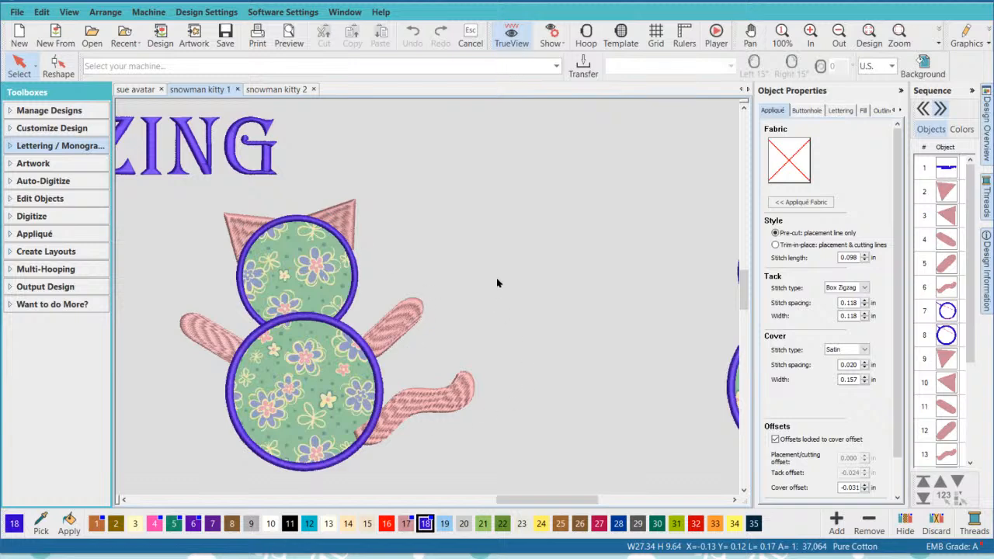
- Delete the whole leftmost kitty from the design
click(237, 227)
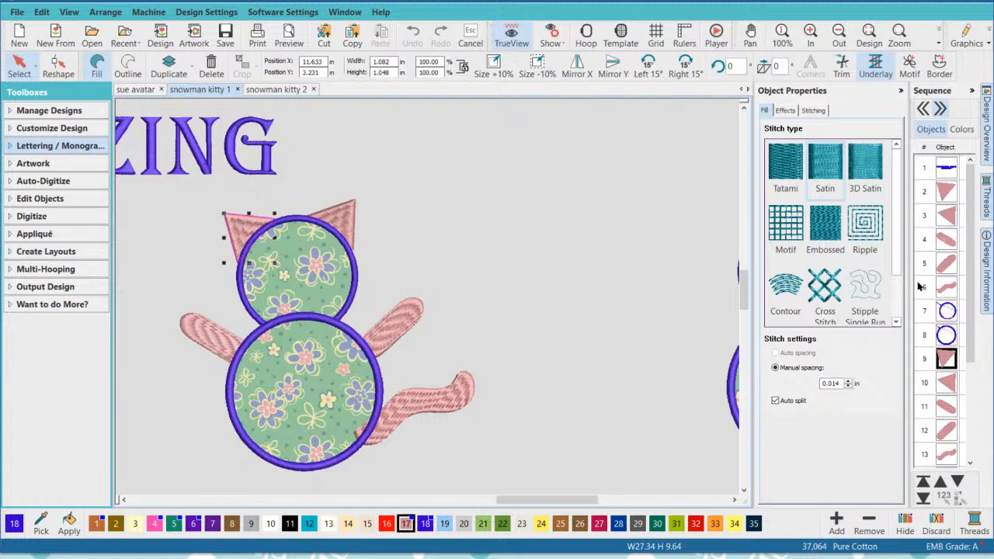
scroll(182, 344, down, 3)
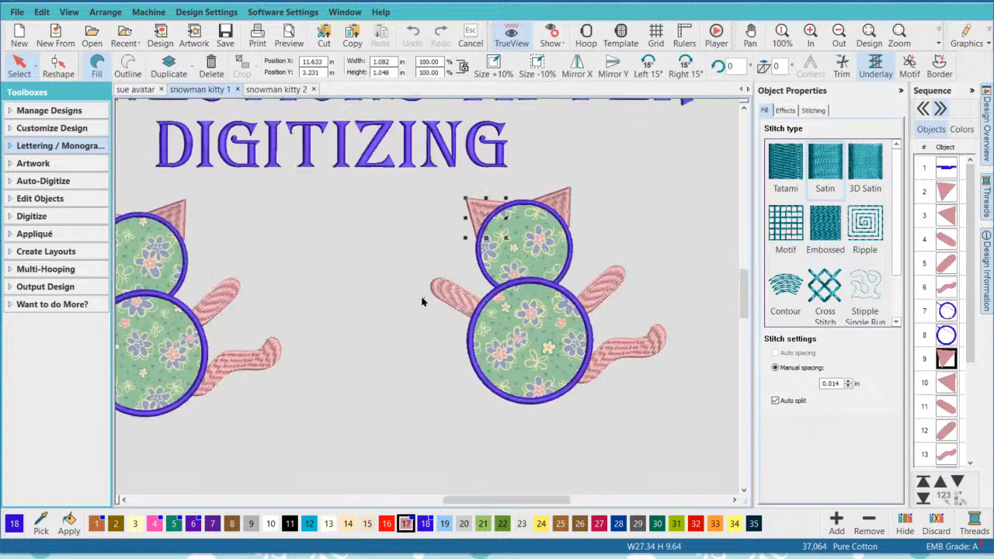
drag(438, 389, 219, 222)
key(Delete)
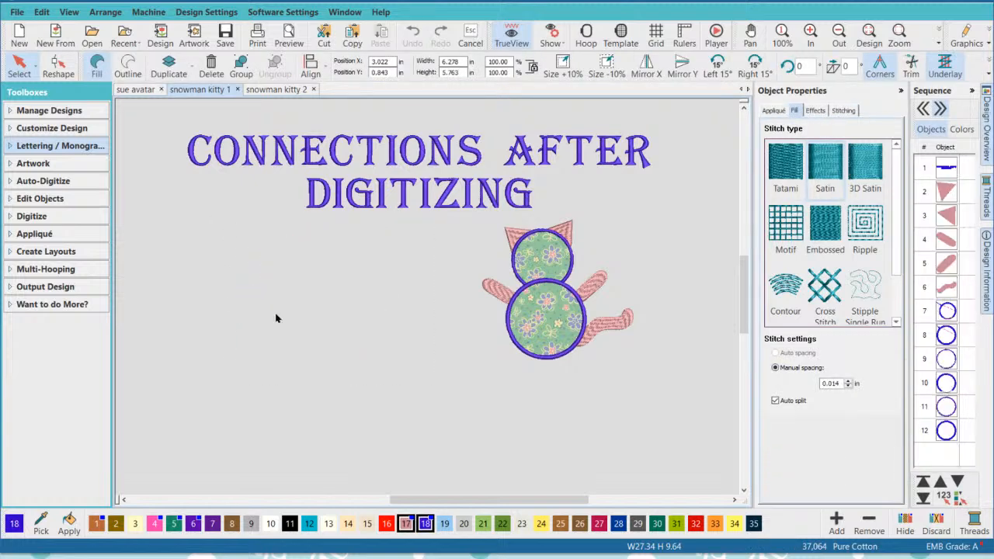
- Delete the rightmost figure, the two stacked appliqué circles without ears, arms or tail
click(733, 500)
click(734, 500)
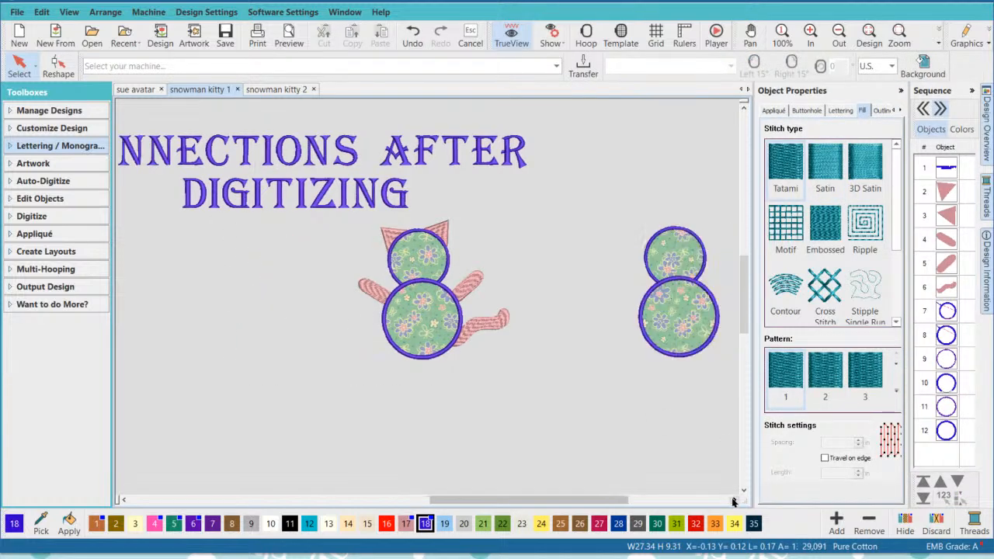
click(734, 500)
drag(633, 373, 559, 190)
key(Delete)
click(559, 193)
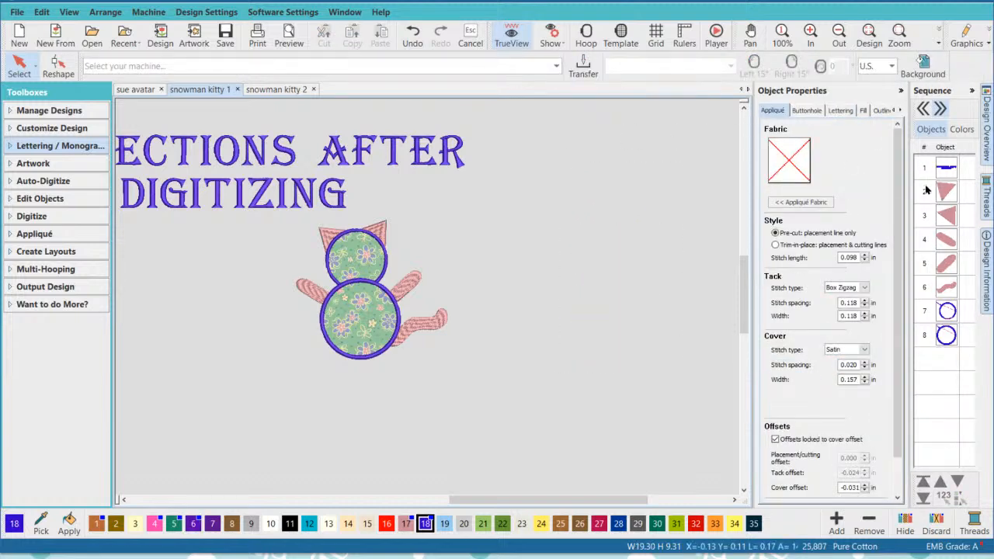
- Examine the remaining kitty's ears, arms and tail up close, checking the left ear's place in the stitching sequence
scroll(426, 289, up, 1)
scroll(426, 289, up, 2)
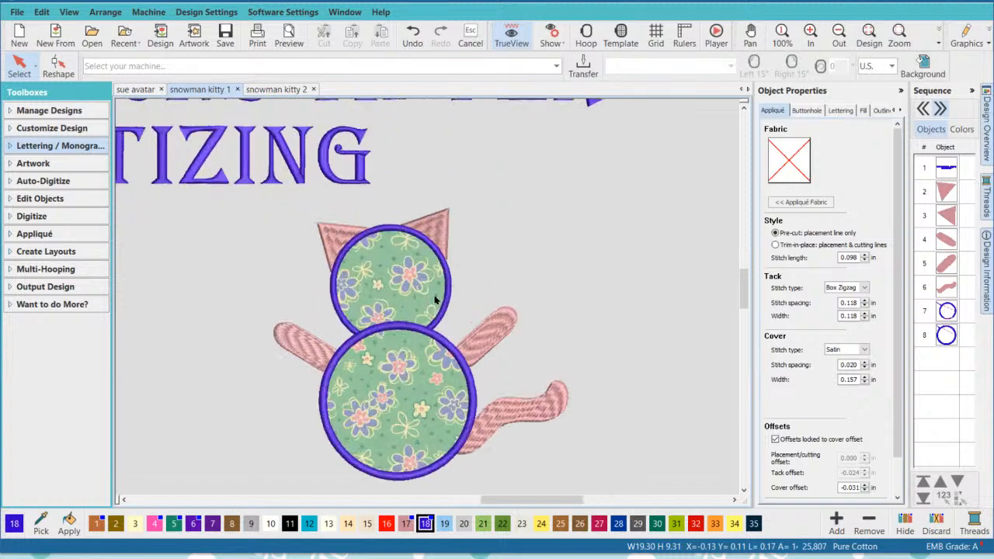
scroll(420, 293, down, 1)
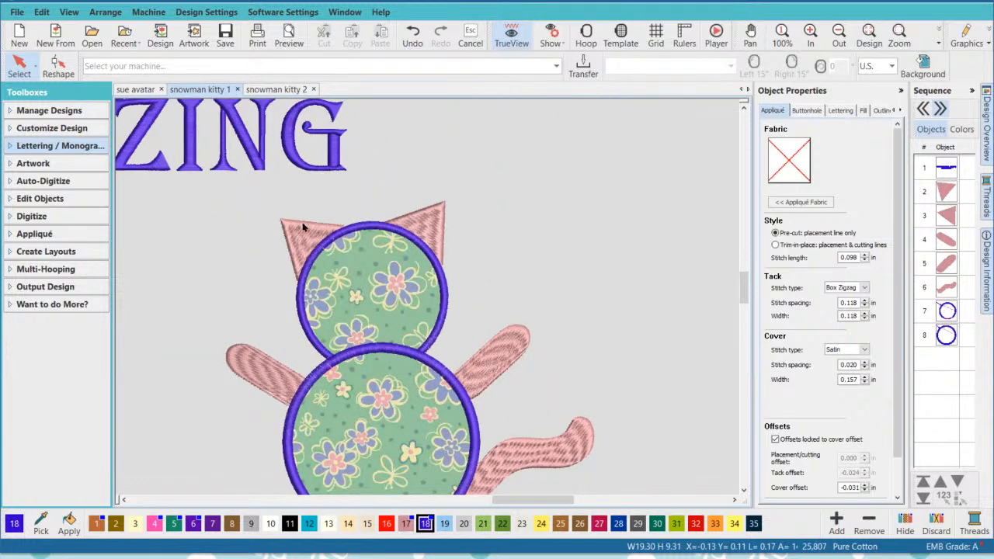
scroll(416, 309, down, 1)
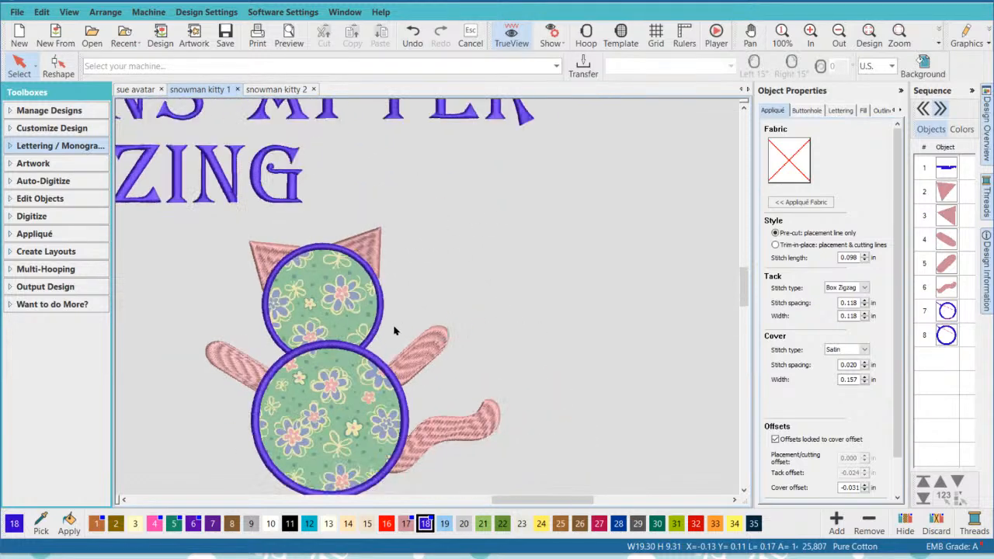
scroll(380, 376, down, 1)
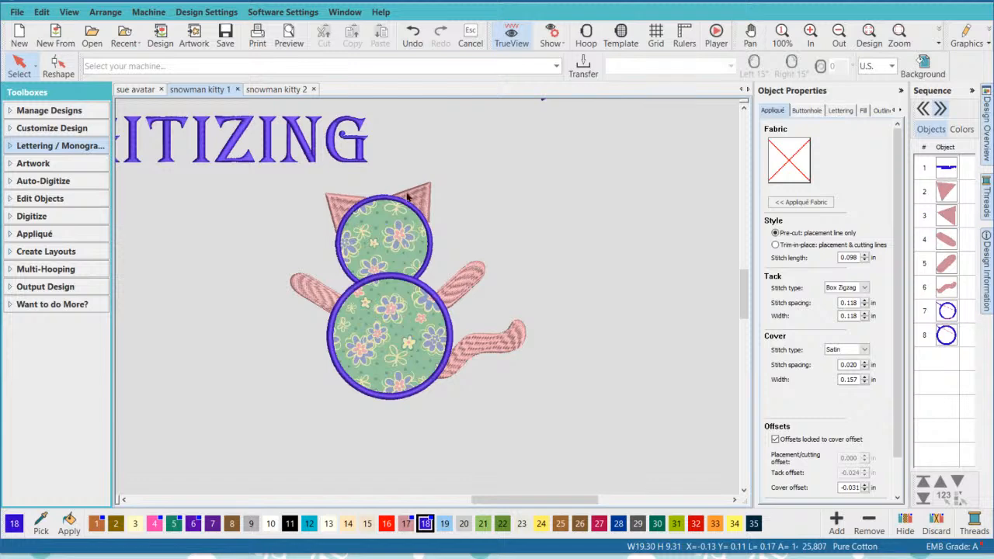
scroll(436, 204, up, 2)
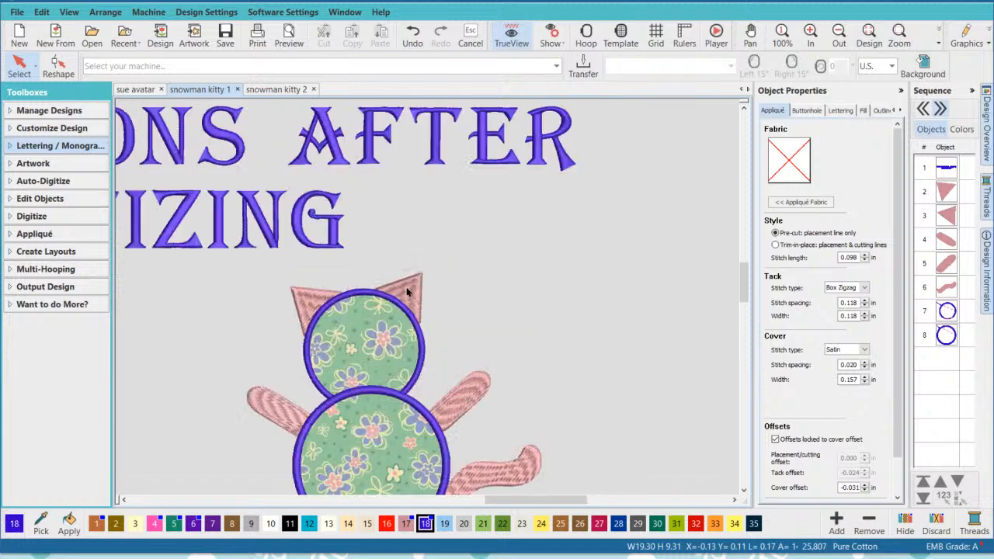
click(346, 325)
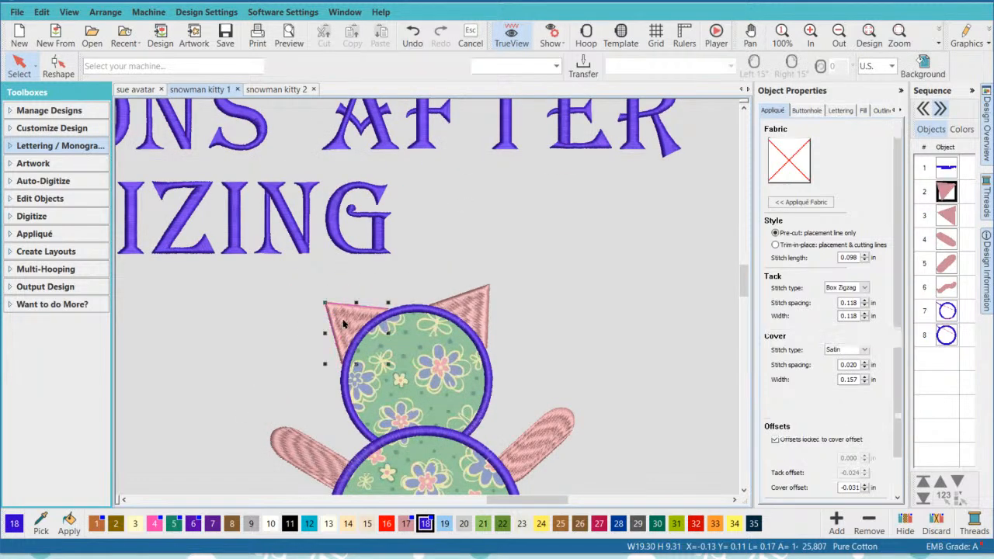
click(389, 273)
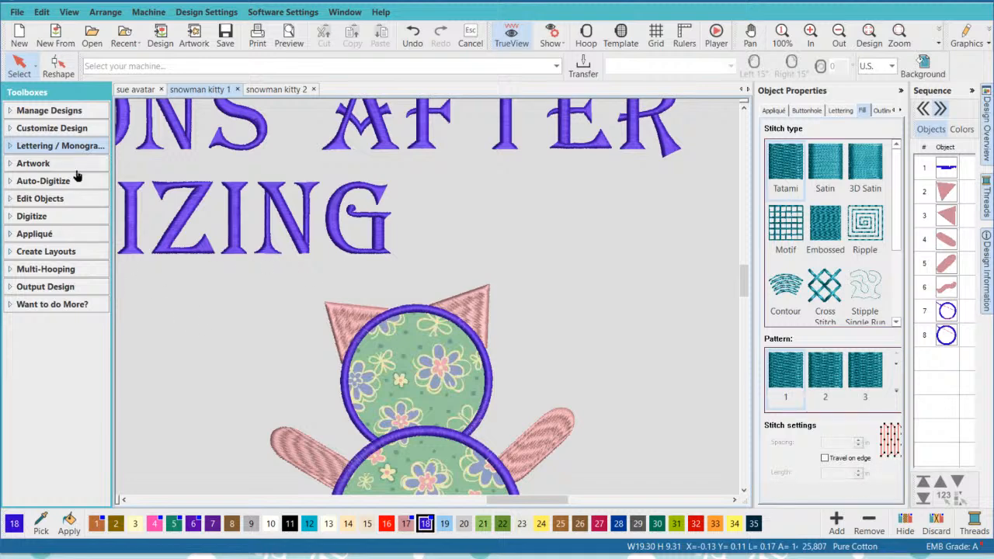
- Digitize an open Single Run line about 0.98 in wide along the top of the head, linking the left ear to the right ear
click(53, 216)
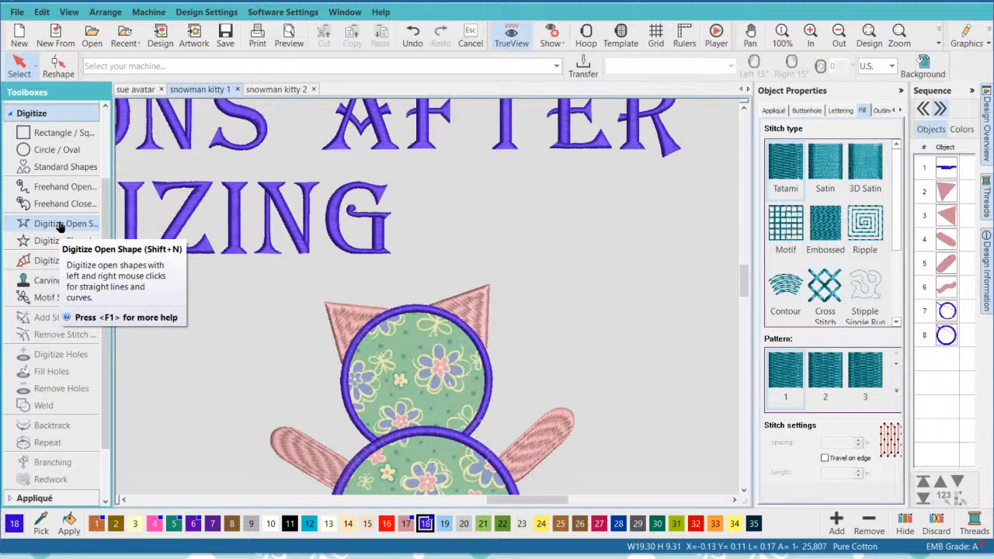
click(62, 225)
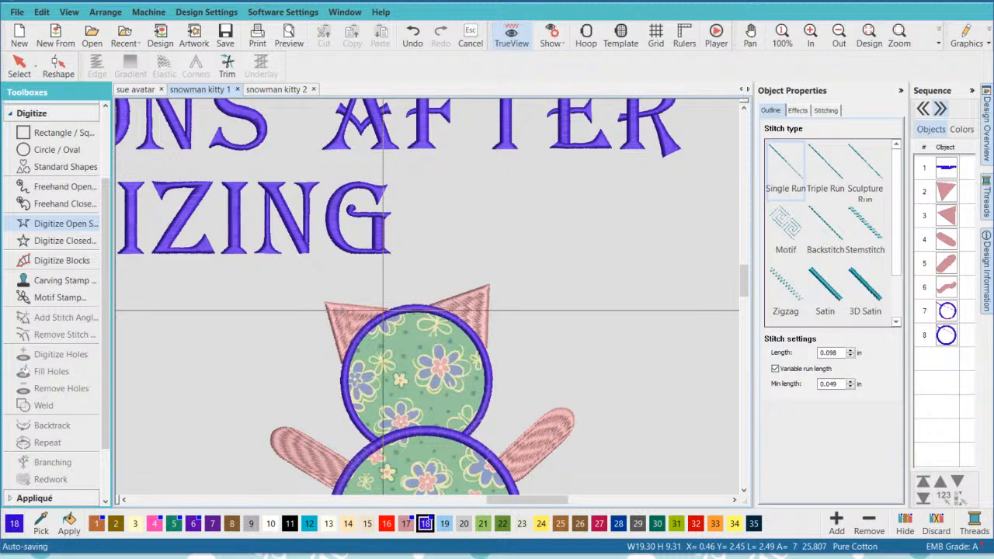
click(385, 315)
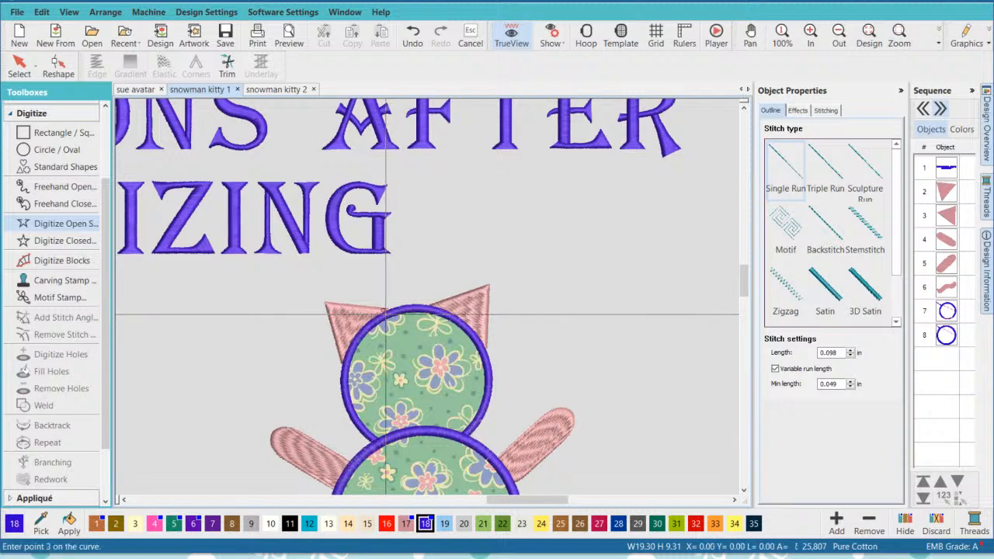
click(410, 309)
click(434, 309)
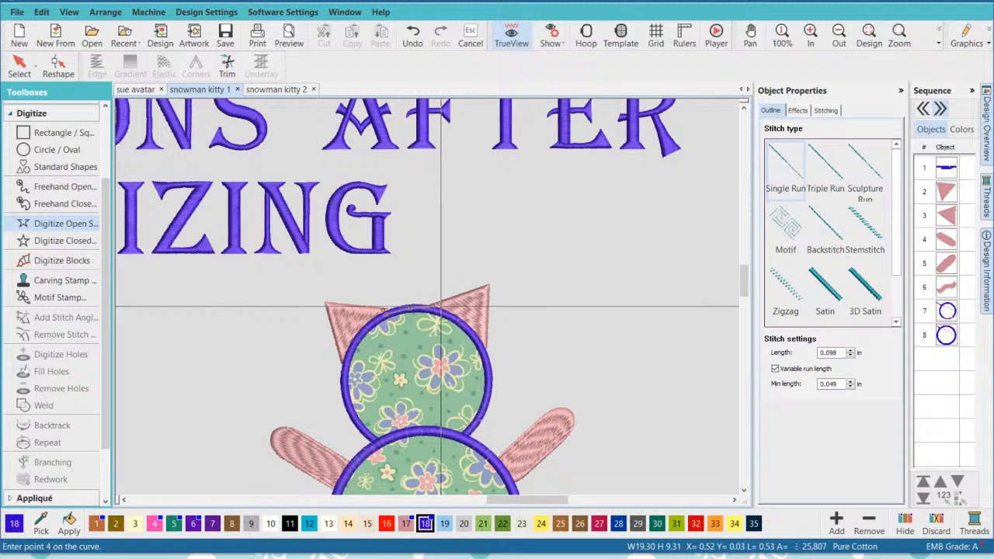
click(441, 310)
key(Return)
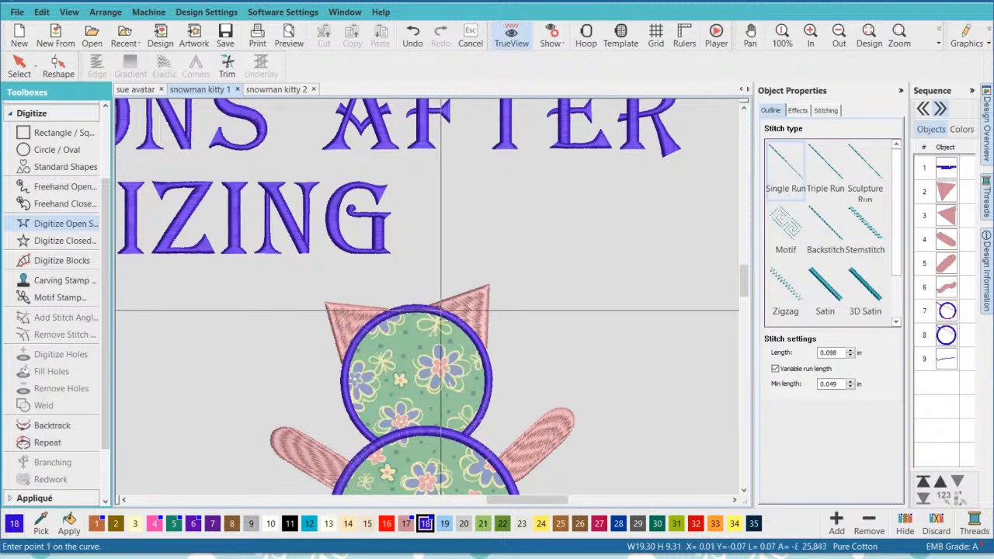
click(19, 68)
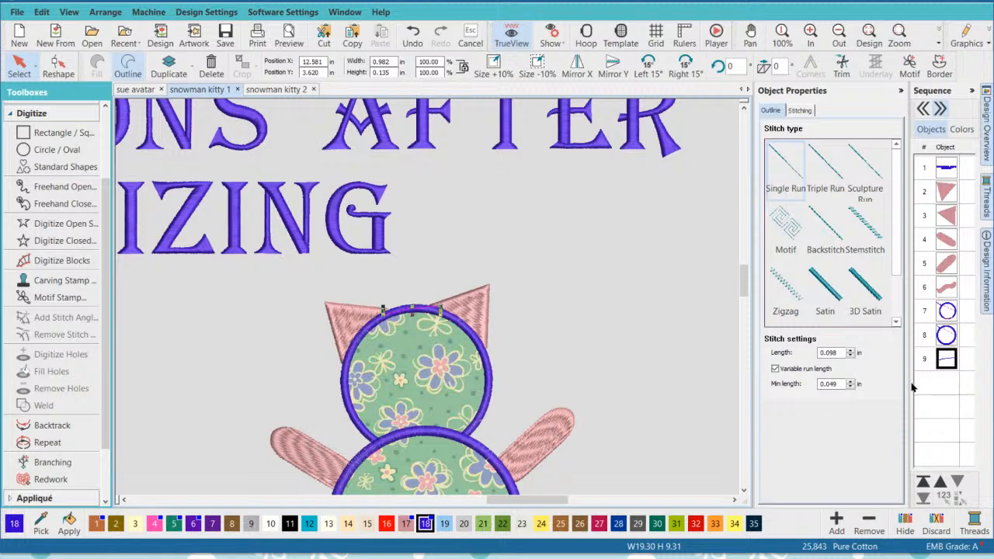
- Widen the sequence list for larger thumbnails and recolour the connecting line between the ears to Mauve, colour 17
drag(910, 384, 863, 383)
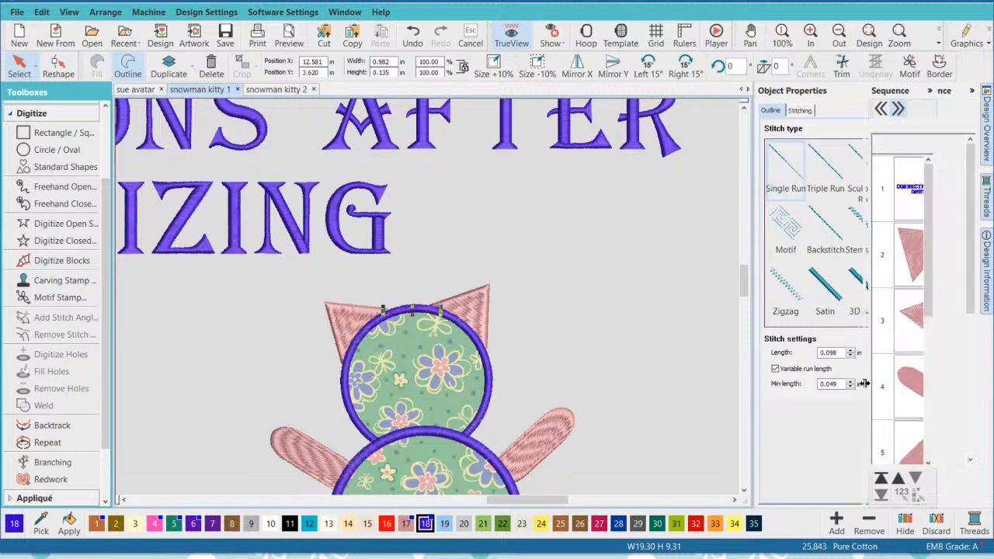
scroll(924, 365, down, 5)
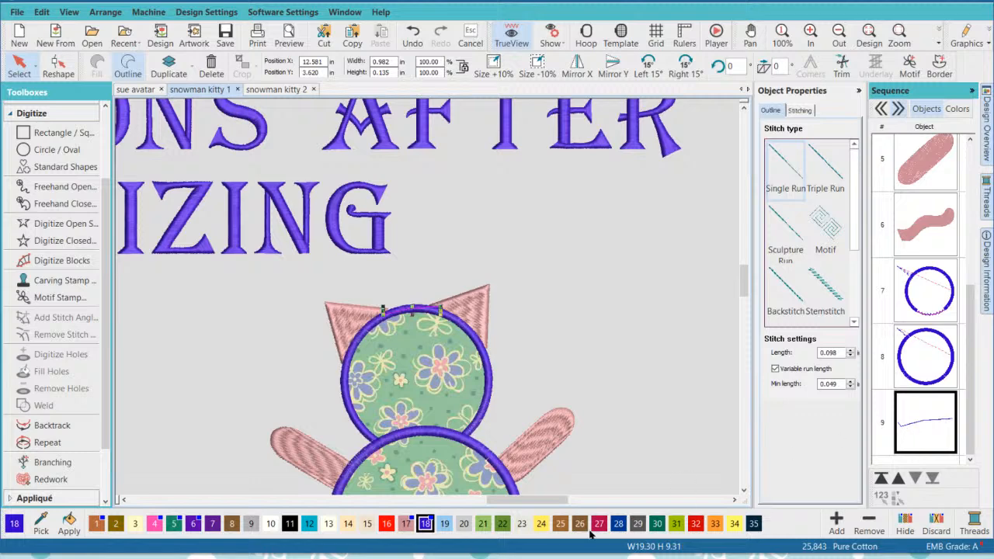
click(405, 523)
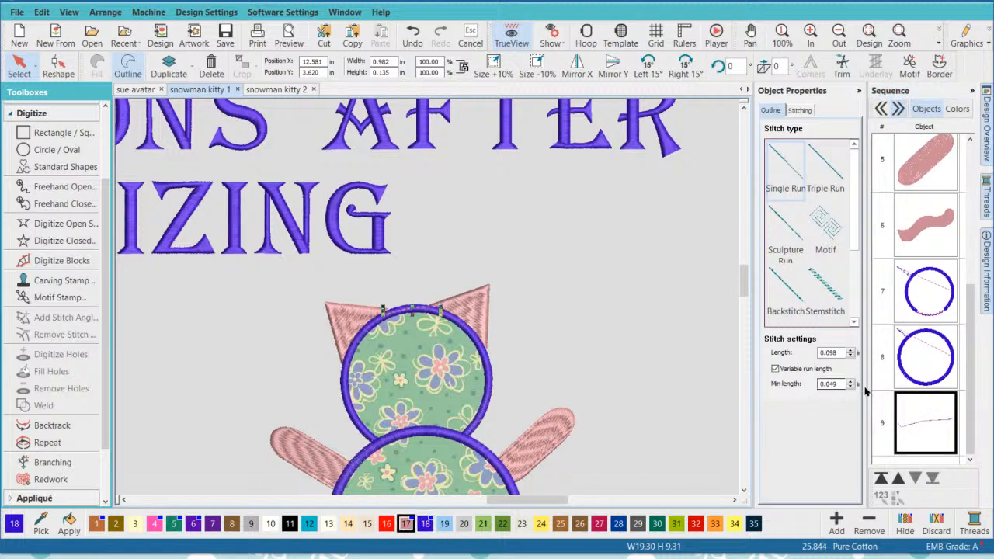
click(615, 359)
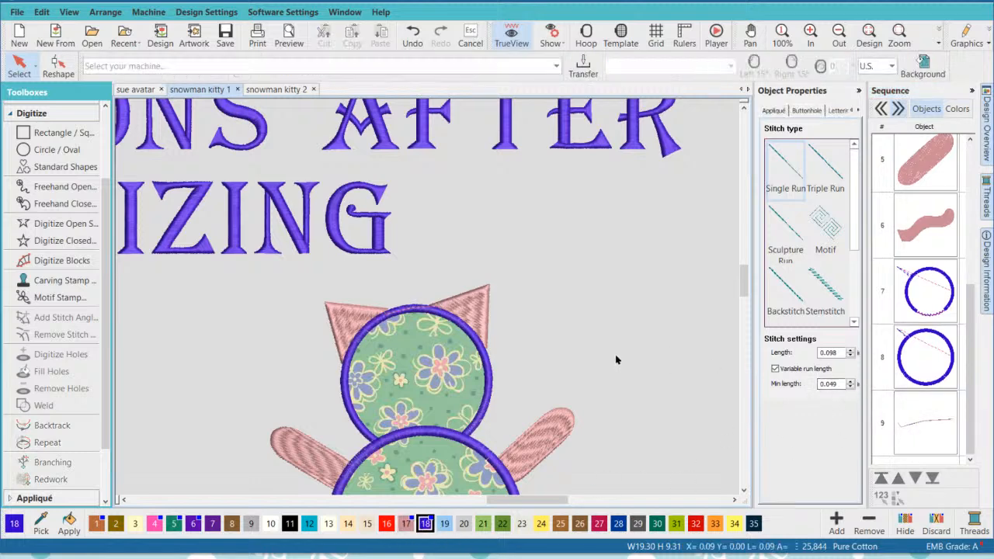
click(510, 37)
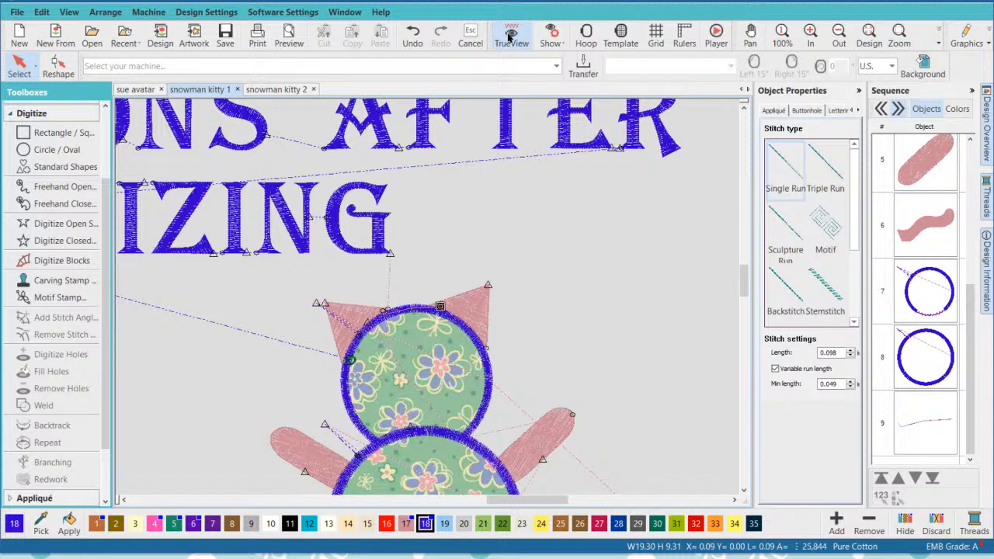
click(510, 37)
- Move the connecting line earlier in the stitching sequence to third place, directly between the left ear and the right ear
click(917, 399)
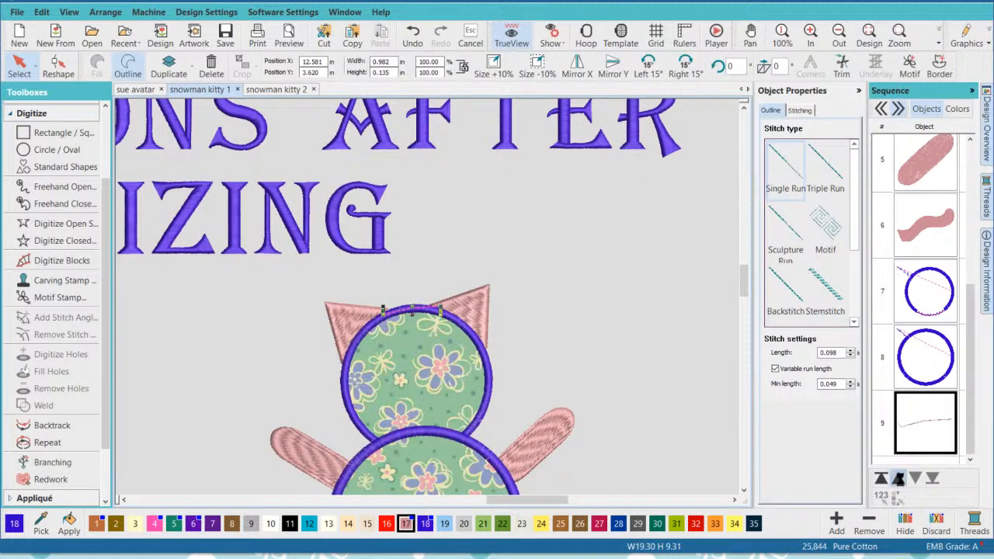
click(898, 478)
click(898, 478)
click(899, 478)
click(898, 478)
click(899, 478)
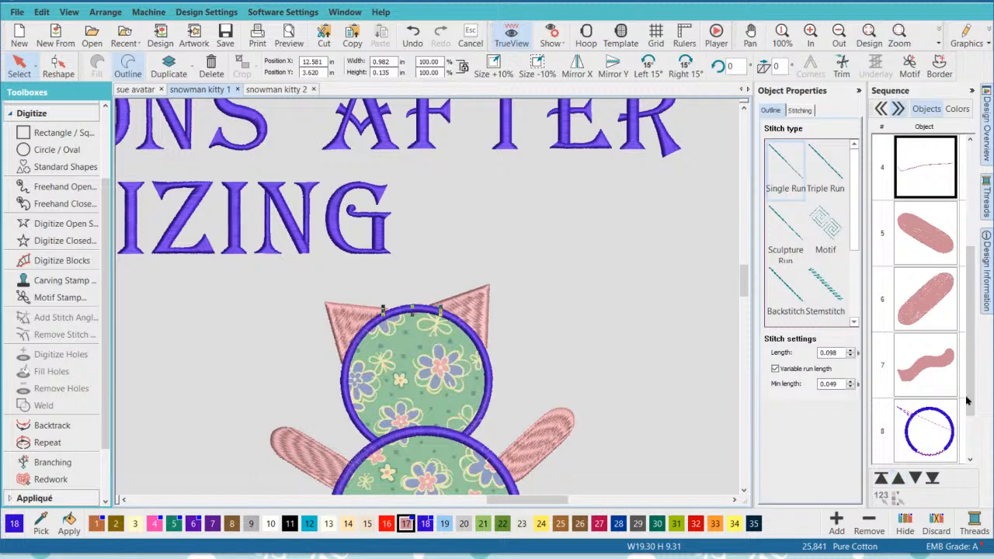
scroll(967, 380, up, 3)
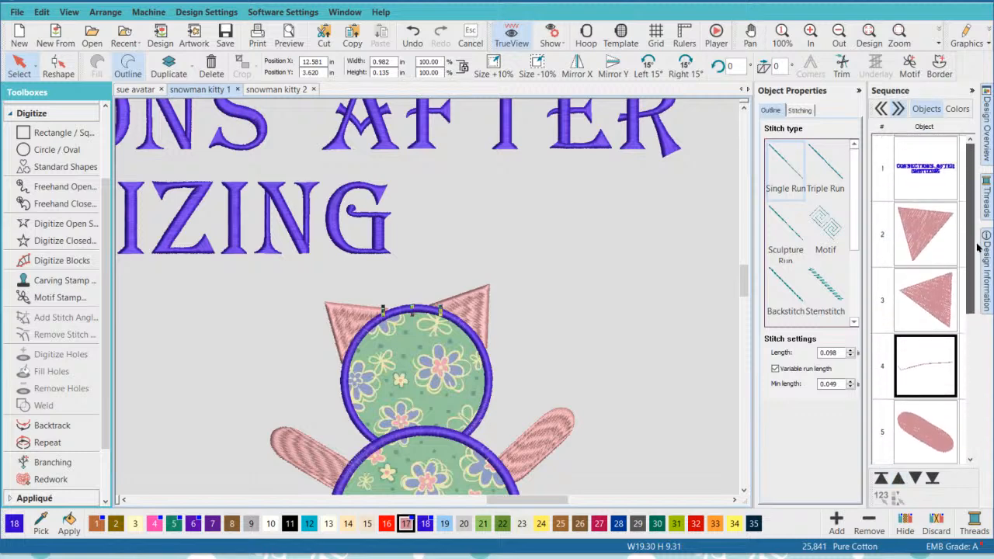
click(914, 233)
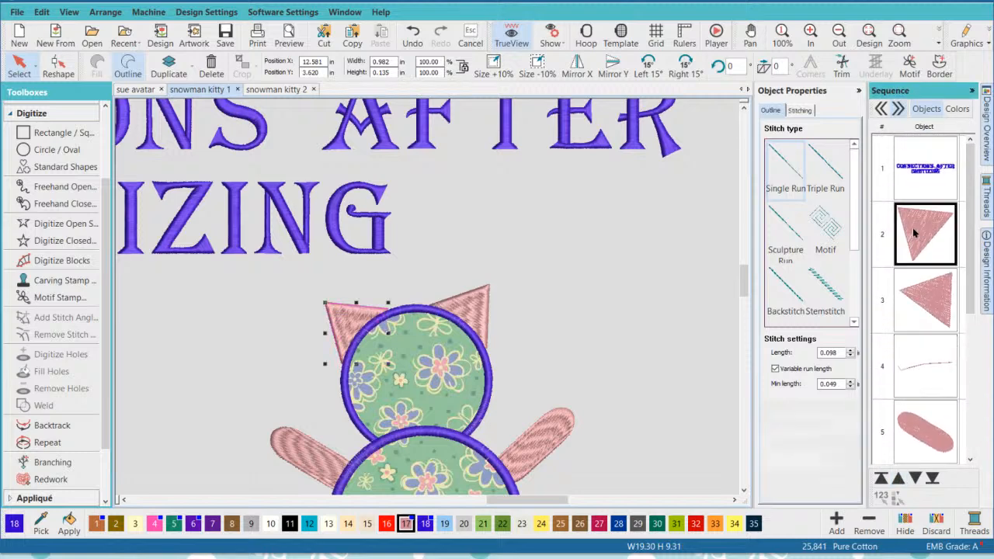
click(939, 285)
click(934, 377)
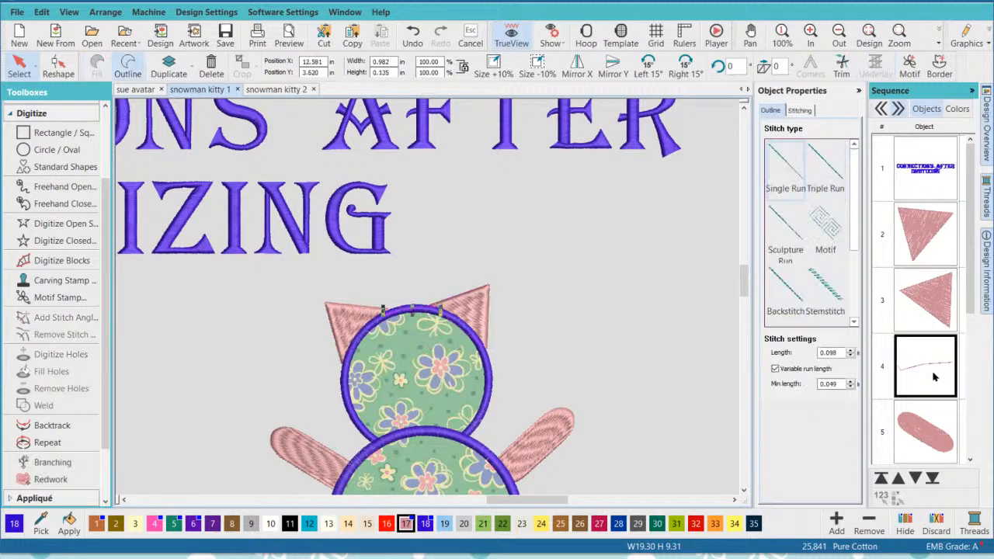
click(898, 478)
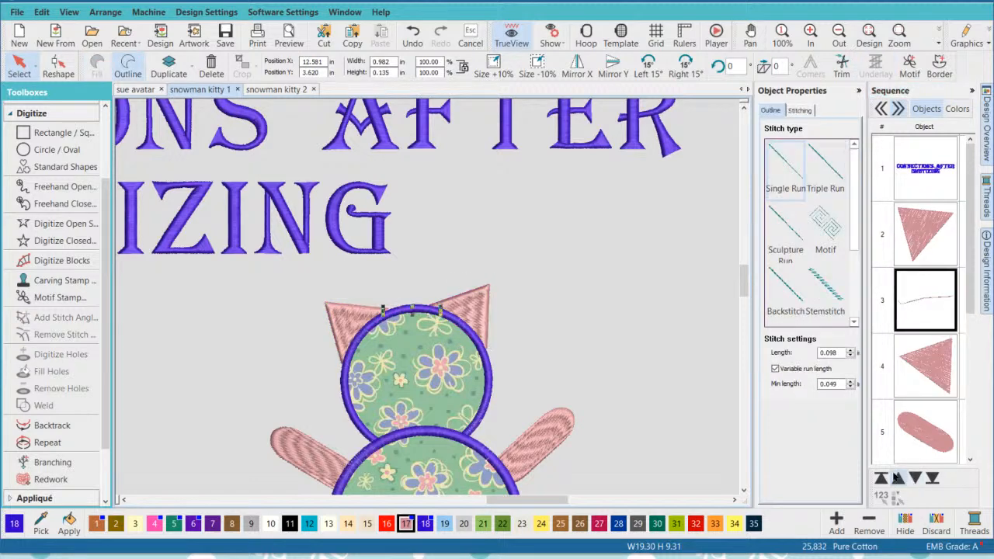
- Examine the order of the left ear, connecting line and right ear, the stitch connectors without TrueView, and the path to the right arm
click(680, 325)
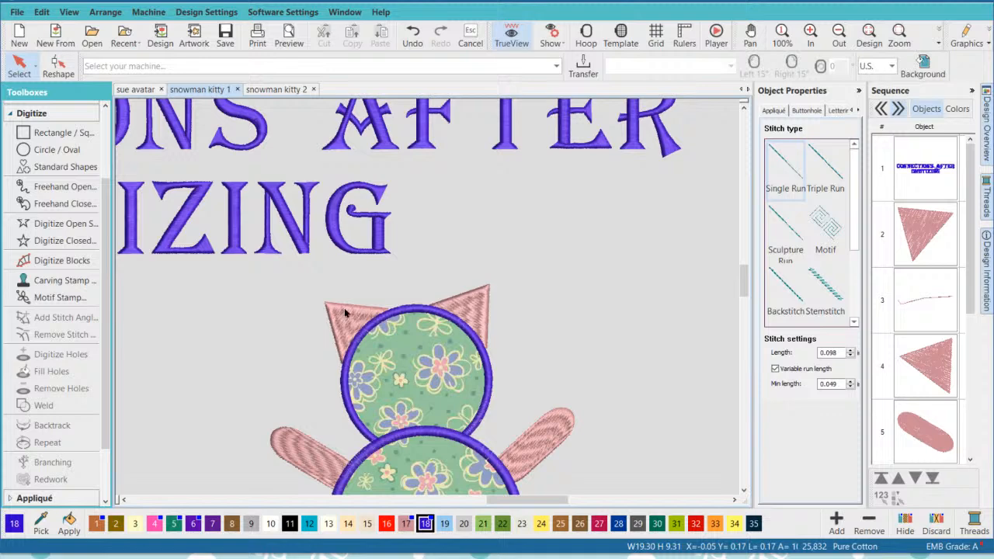
click(926, 226)
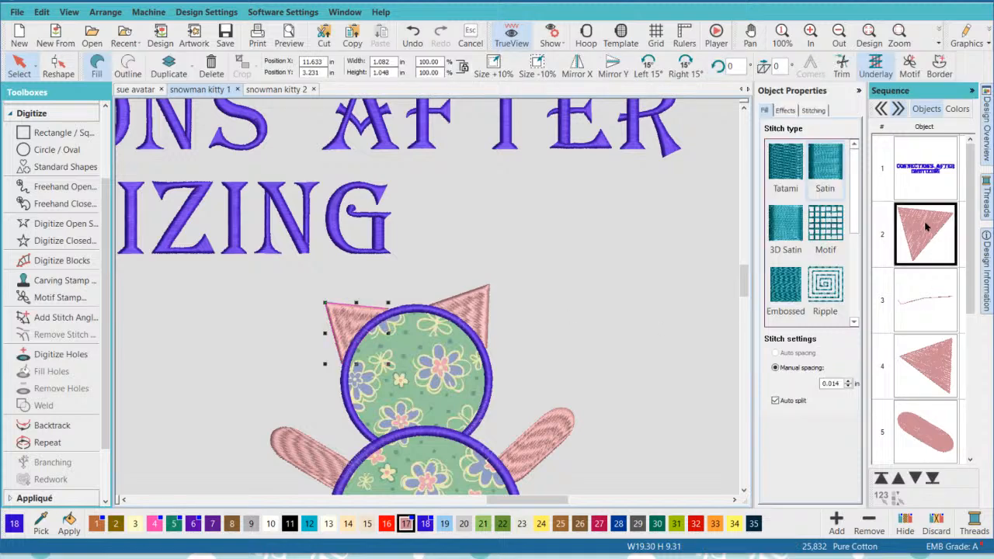
click(925, 308)
click(930, 363)
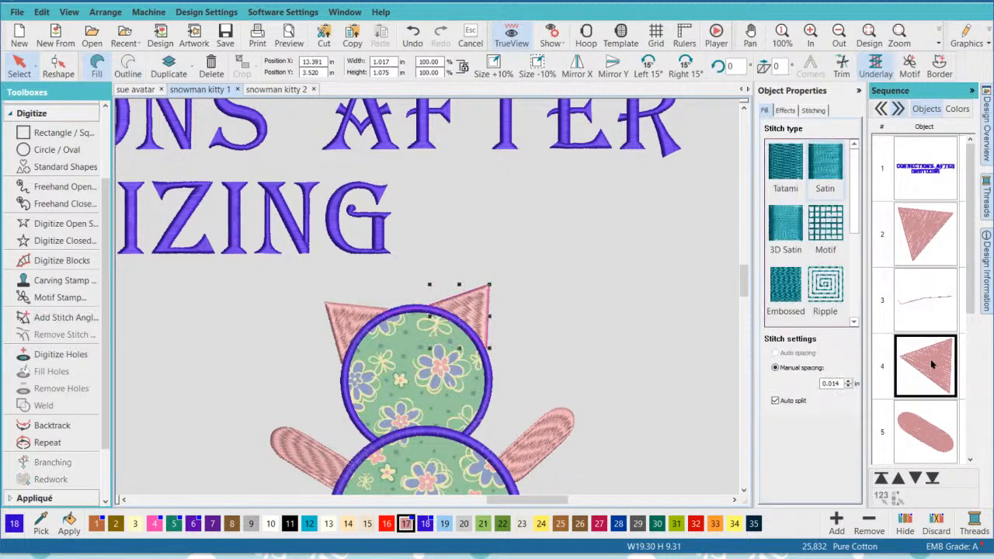
click(652, 310)
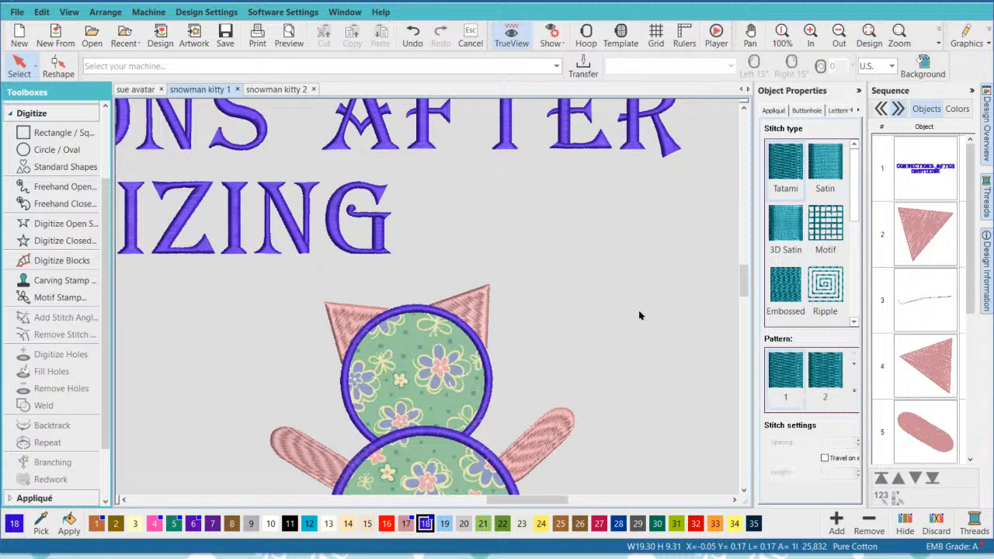
click(520, 36)
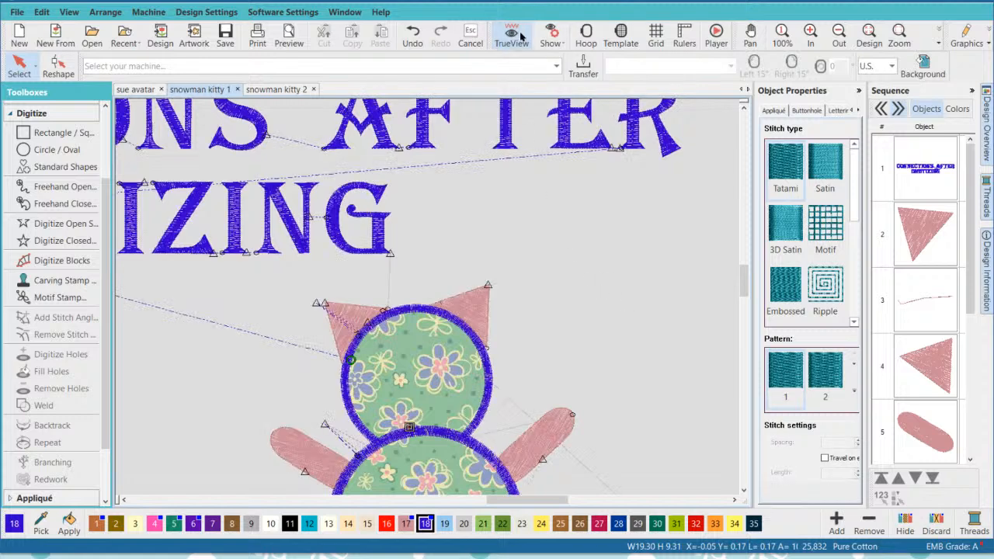
click(520, 37)
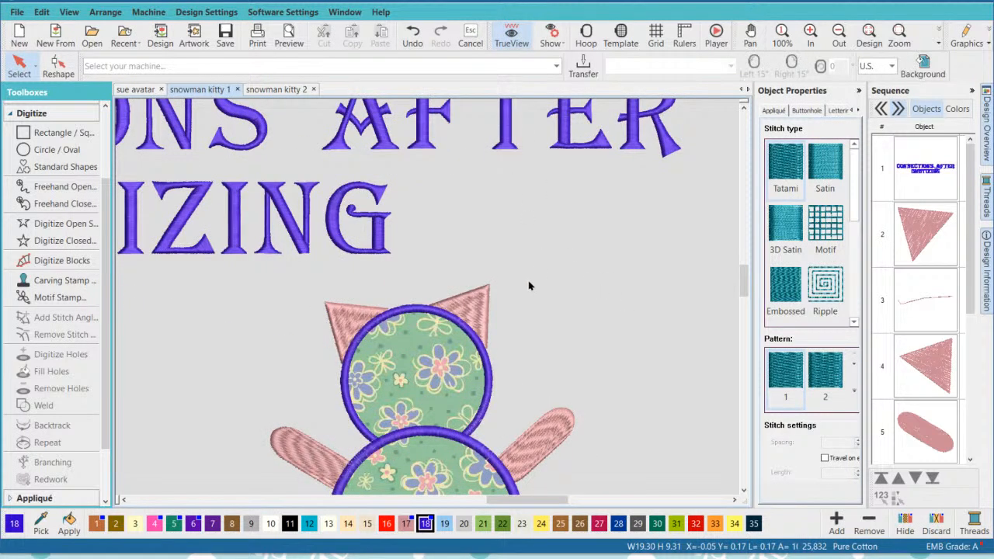
scroll(743, 487, down, 3)
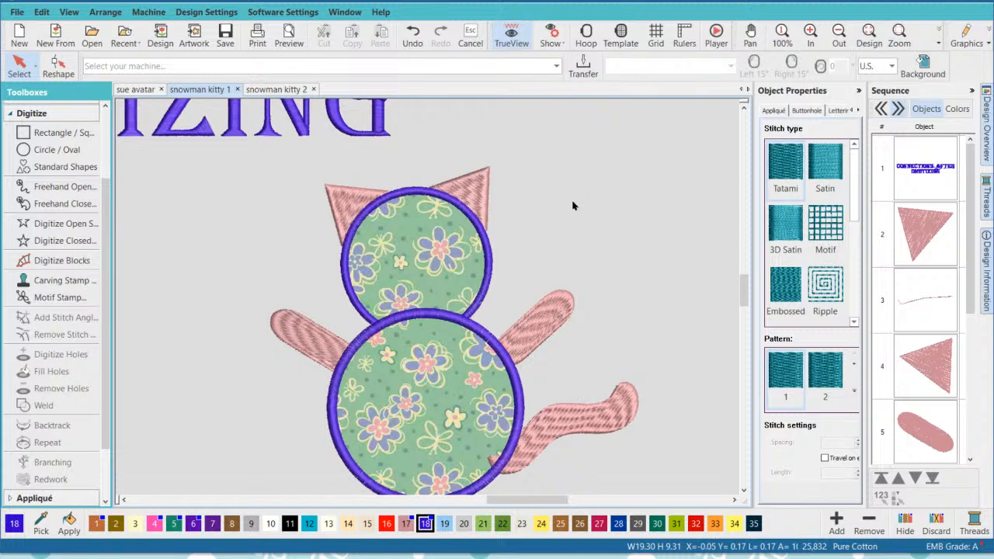
click(480, 199)
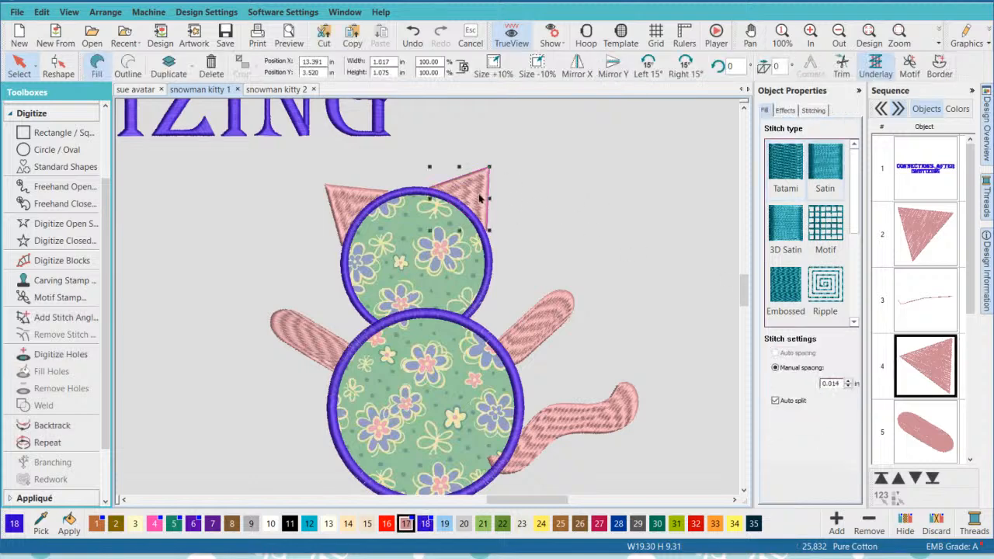
click(562, 313)
click(603, 214)
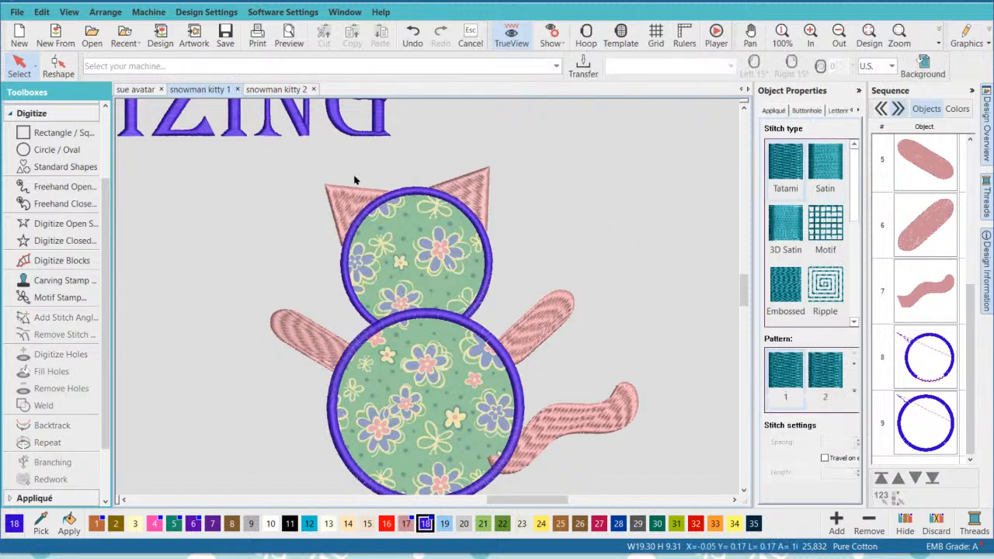
- Begin an open Single Run line at the right ear's lower corner and trace it down the head's satin border to the body circle
click(58, 226)
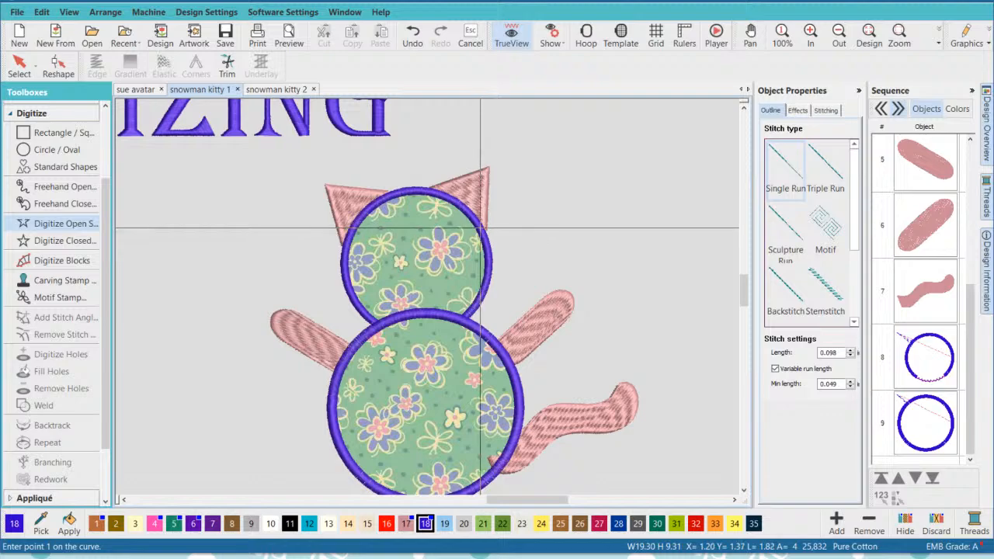
scroll(488, 227, up, 2)
scroll(407, 293, up, 4)
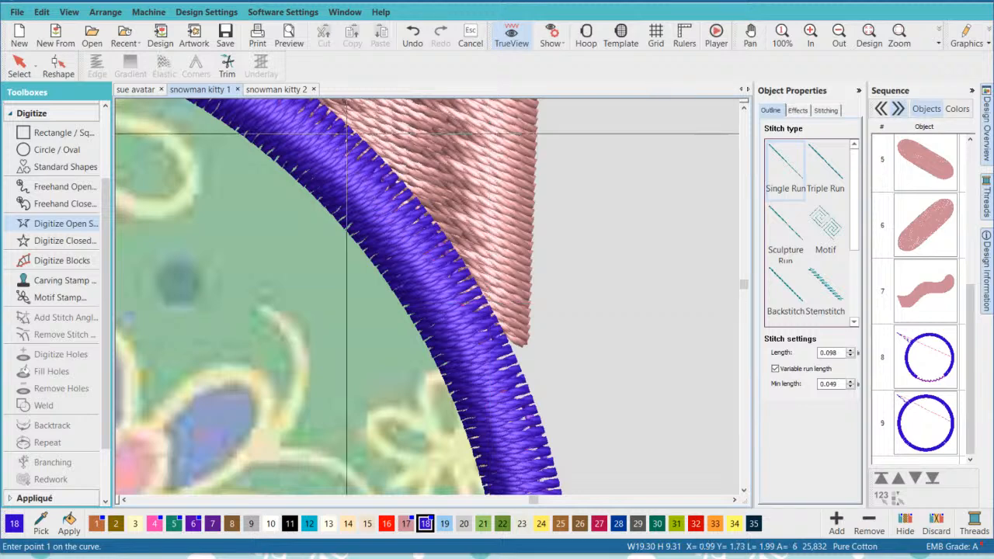
click(500, 318)
scroll(488, 343, down, 2)
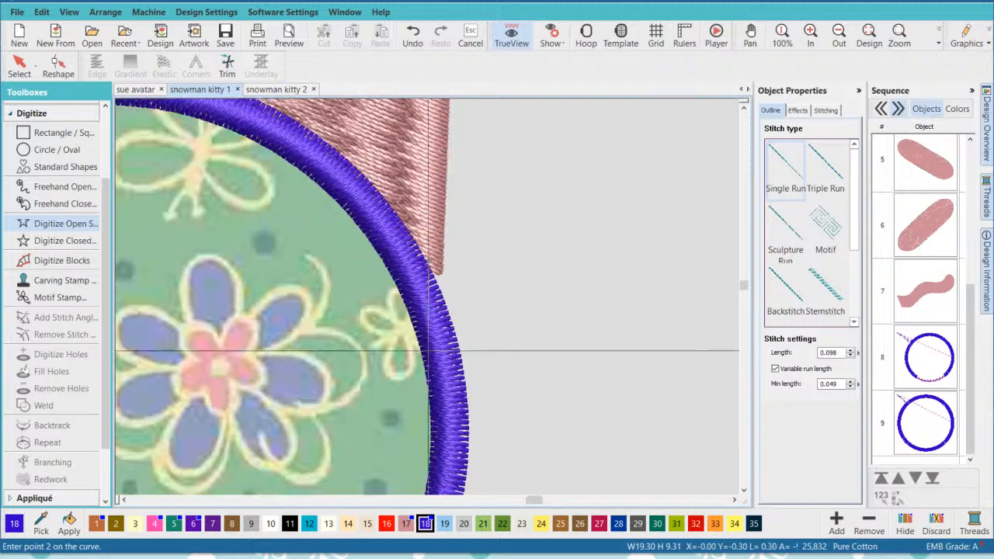
click(433, 303)
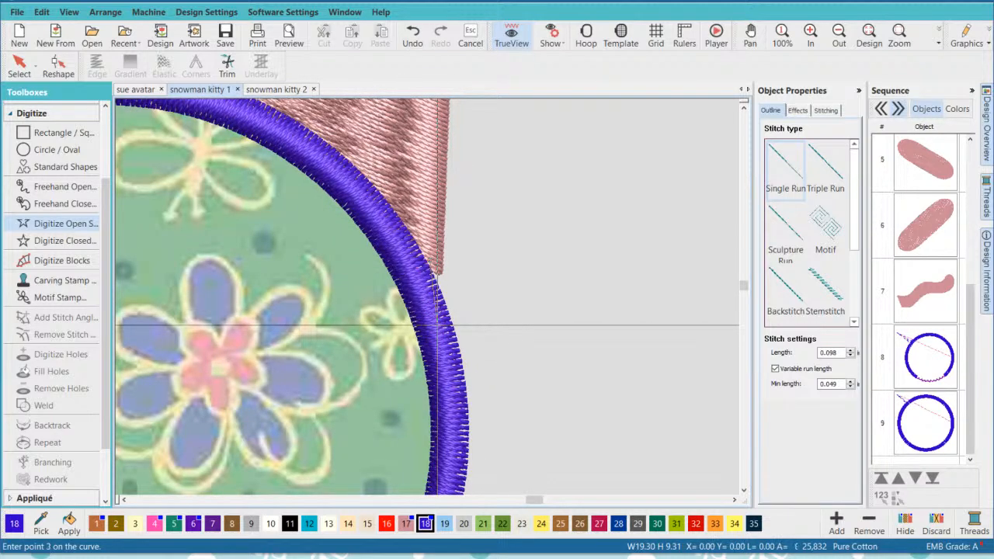
click(450, 461)
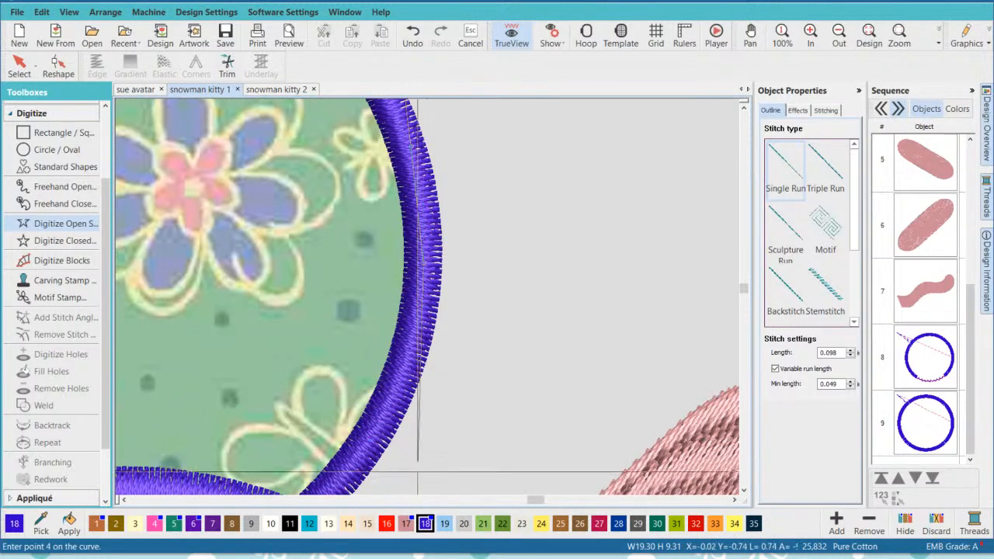
click(401, 372)
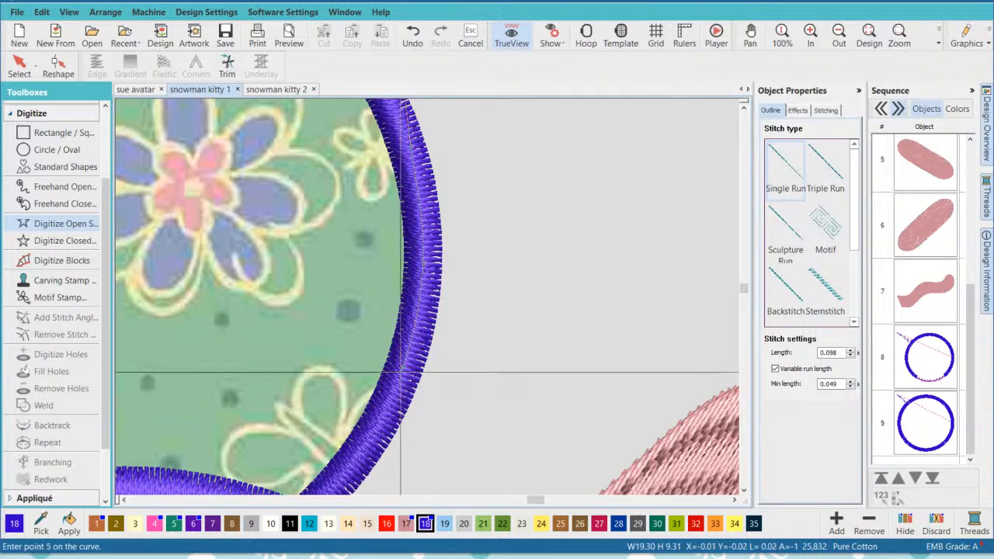
click(365, 446)
click(370, 405)
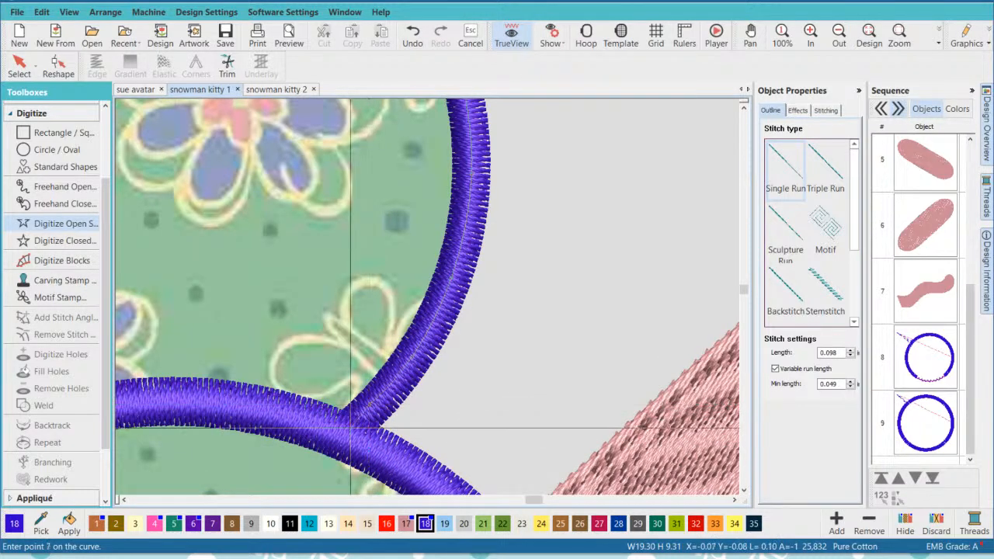
click(350, 432)
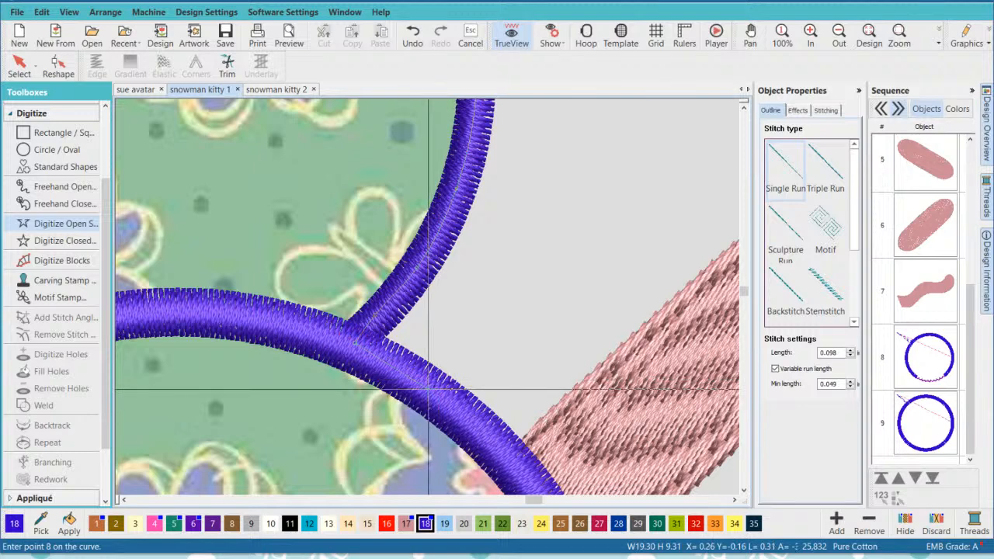
- Continue the line with curve points along the body's satin border to the right arm and finish it, about 0.62 in wide and 2.03 in high
right_click(428, 389)
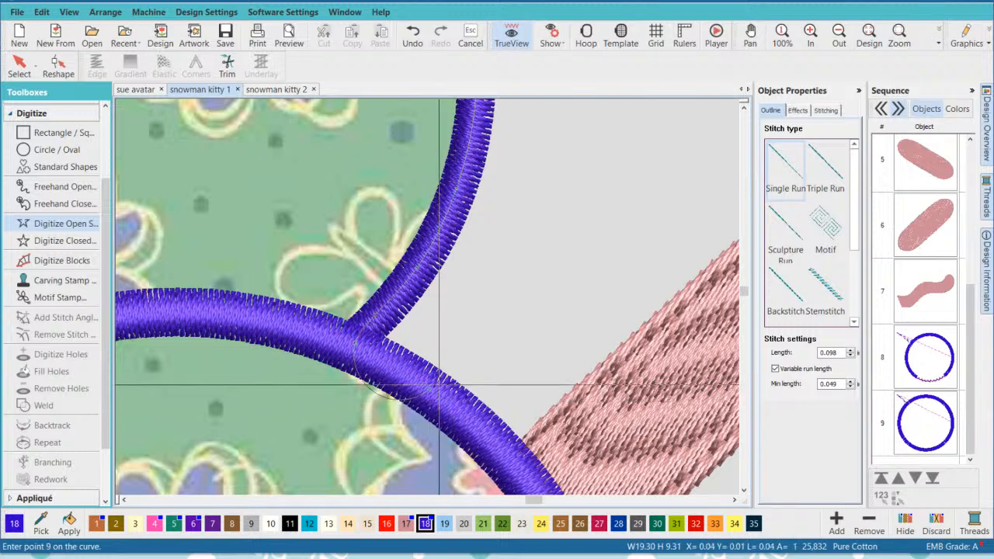
key(BackSpace)
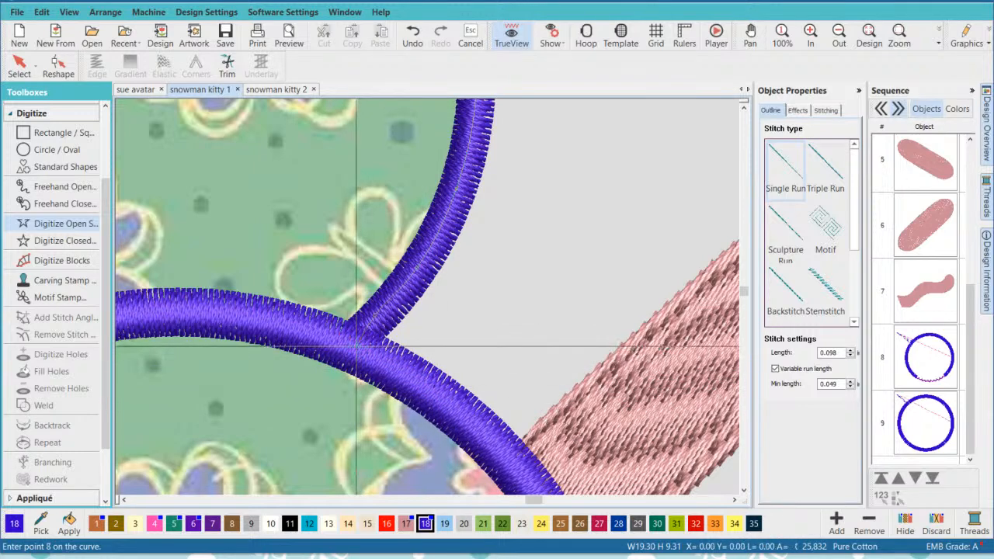
right_click(425, 381)
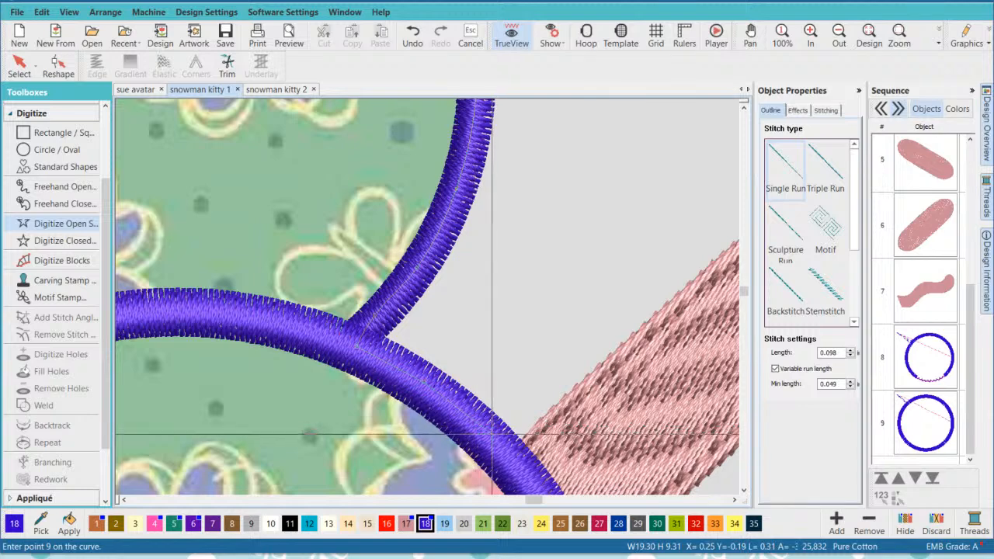
right_click(494, 438)
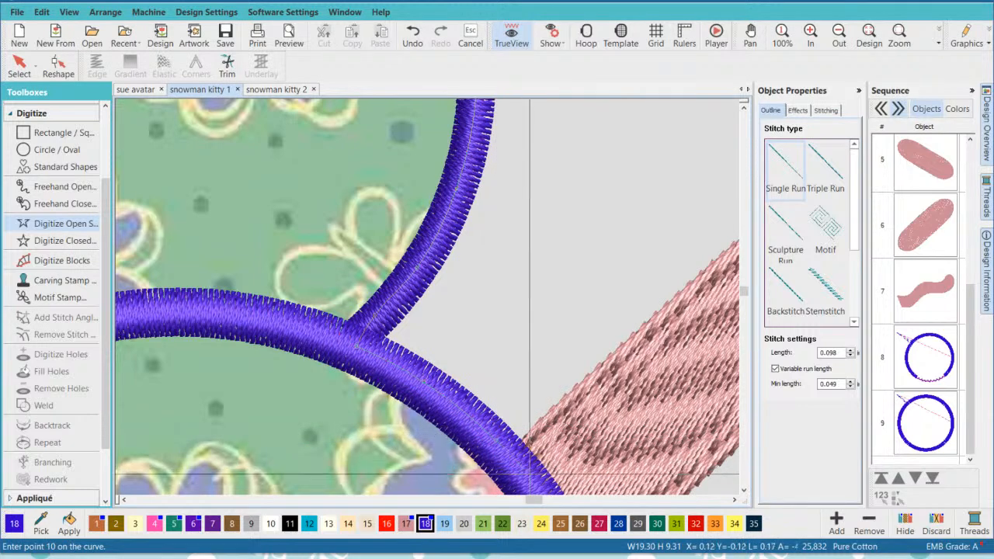
right_click(529, 474)
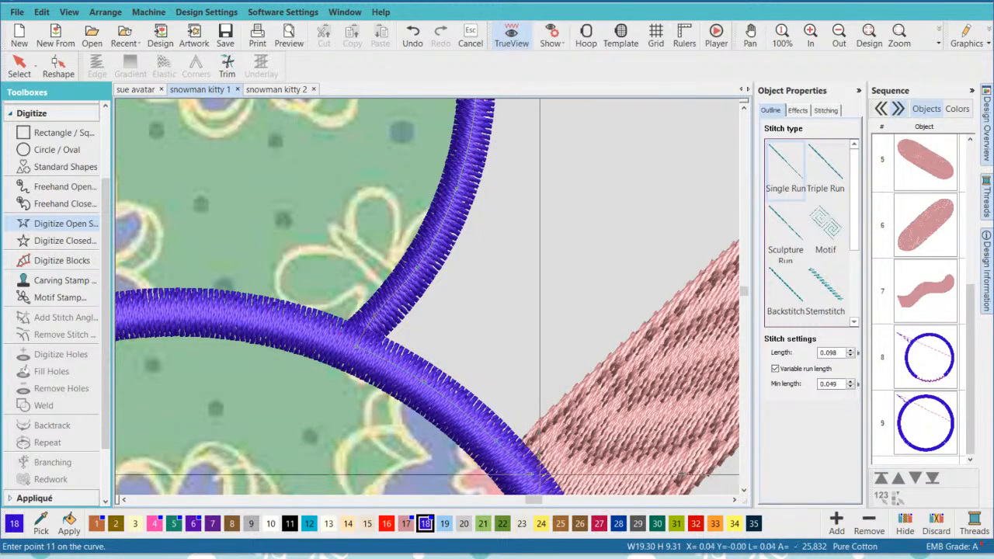
key(Return)
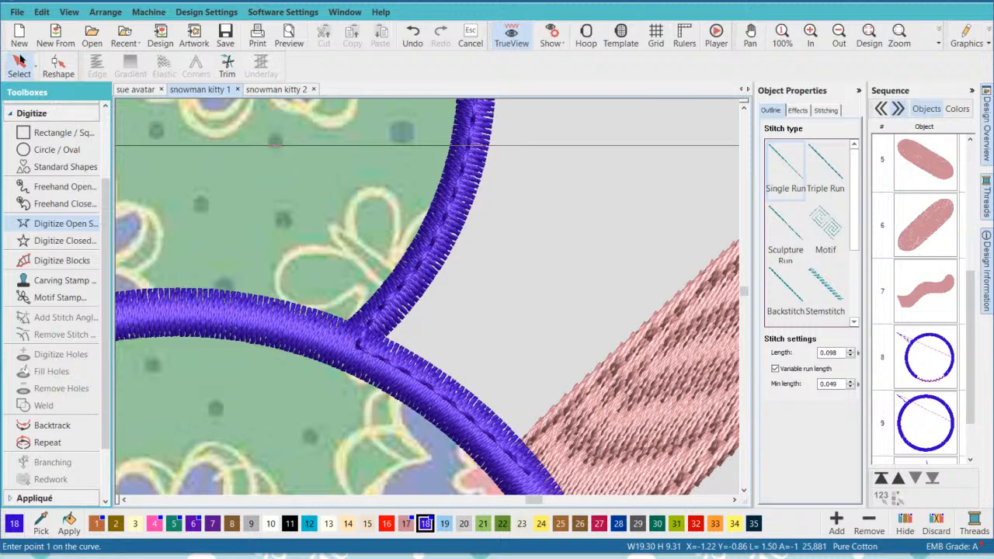
click(18, 65)
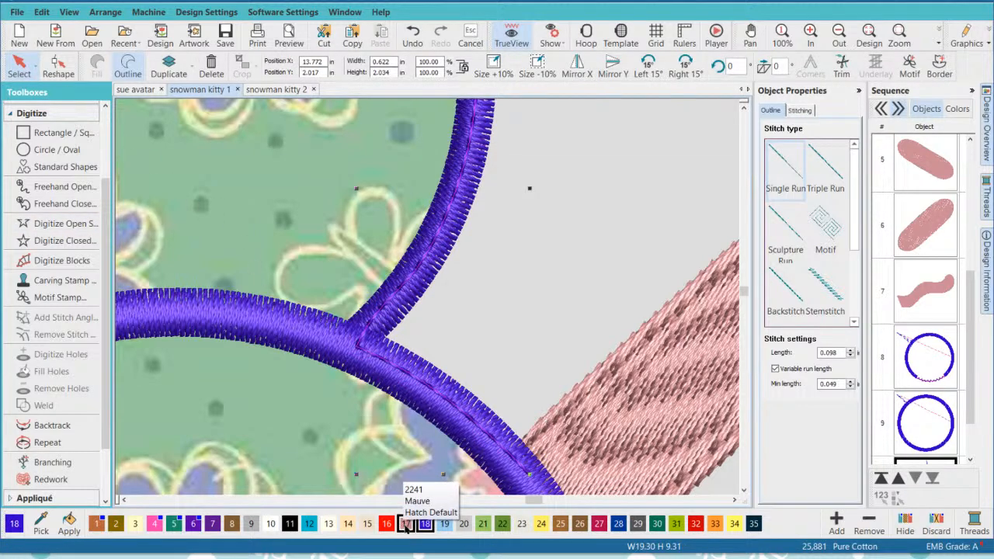
- Recolor the ear-to-arm connecting line Mauve 2241 and move it up the sequence to fifth place, directly after the right ear
click(406, 524)
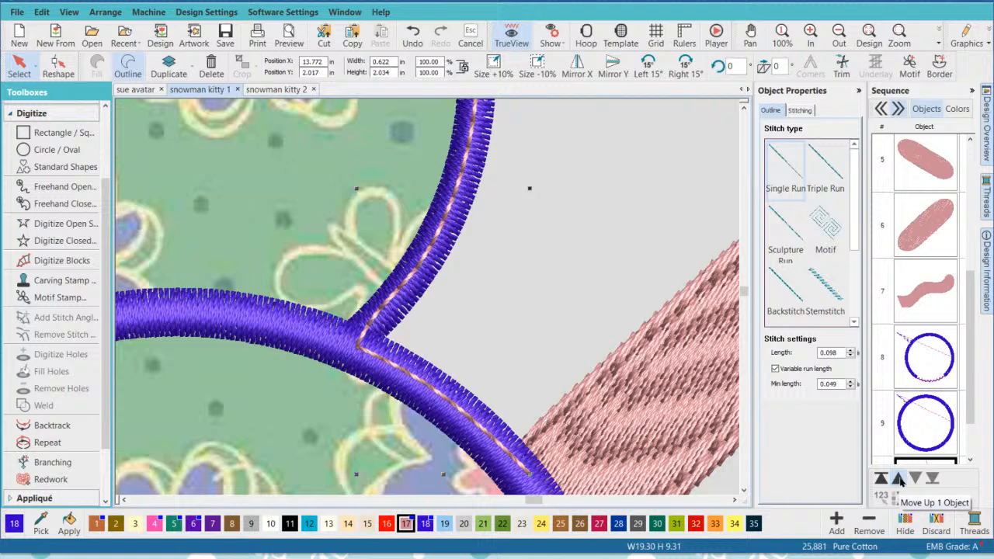
click(898, 478)
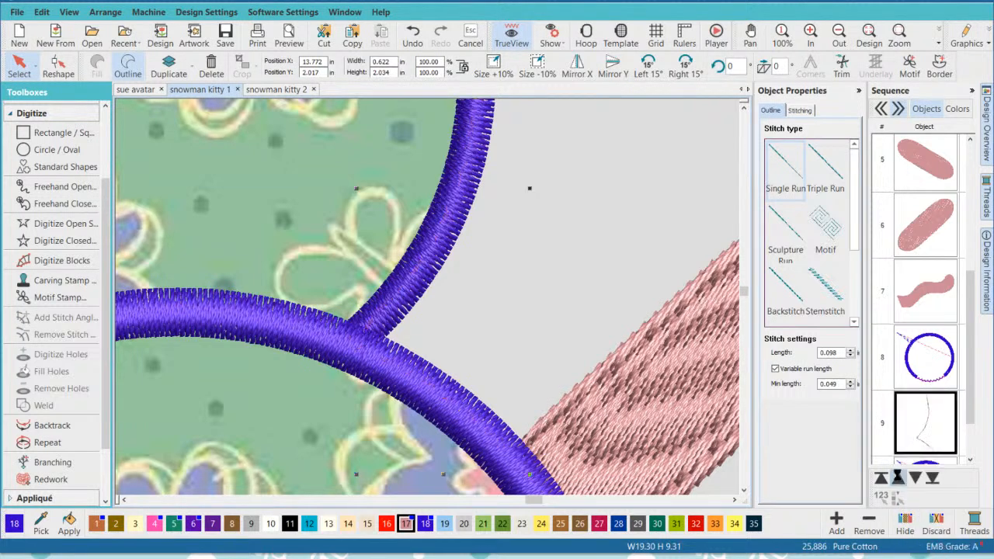
click(899, 478)
click(898, 478)
click(898, 478)
click(898, 478)
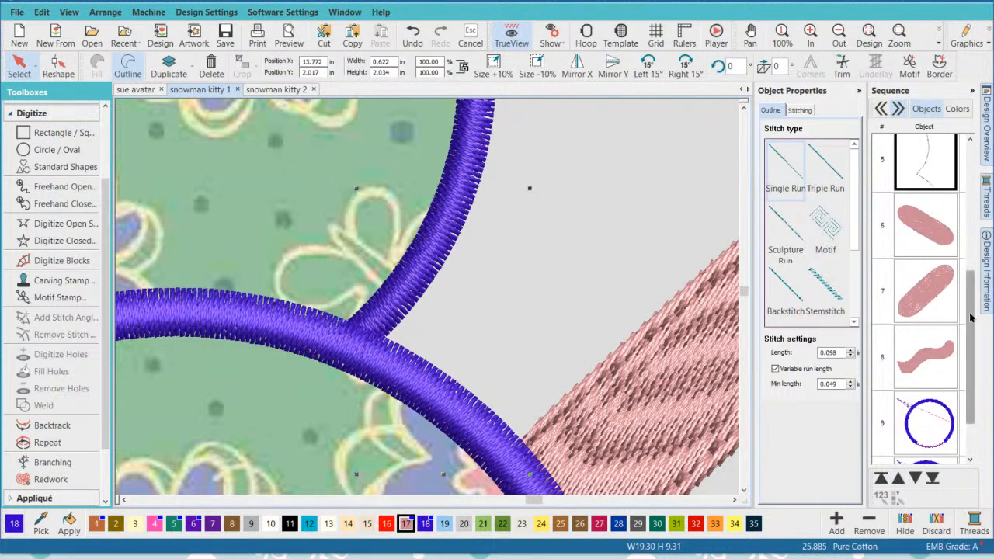
drag(970, 317, 973, 244)
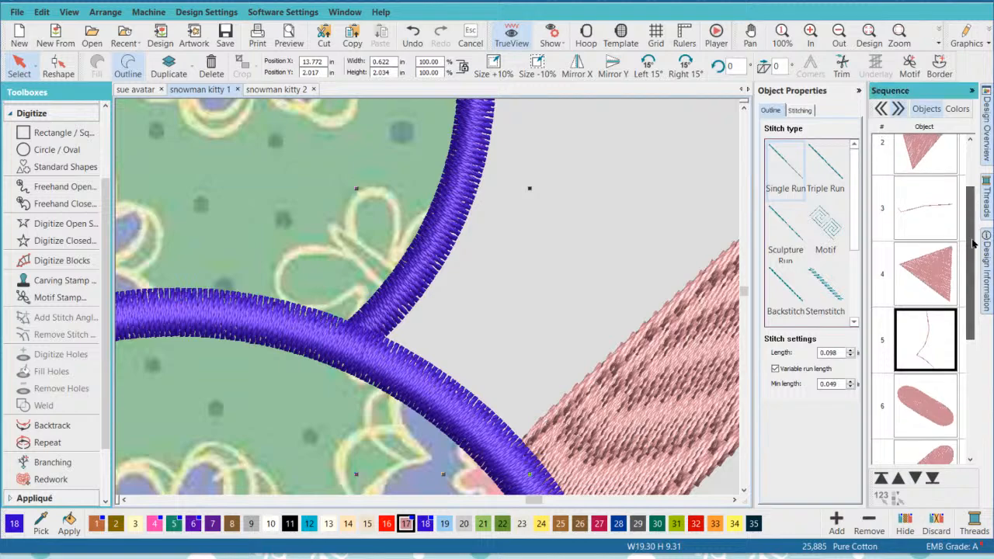
- Move the right arm ahead of the left arm to sixth place in the sequence, directly after the second connecting line
click(931, 265)
click(923, 347)
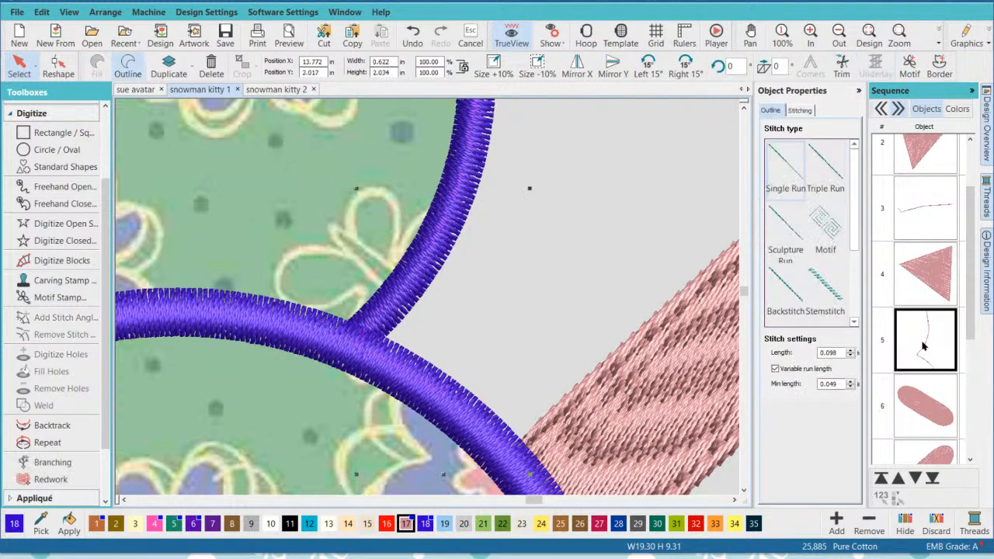
click(924, 400)
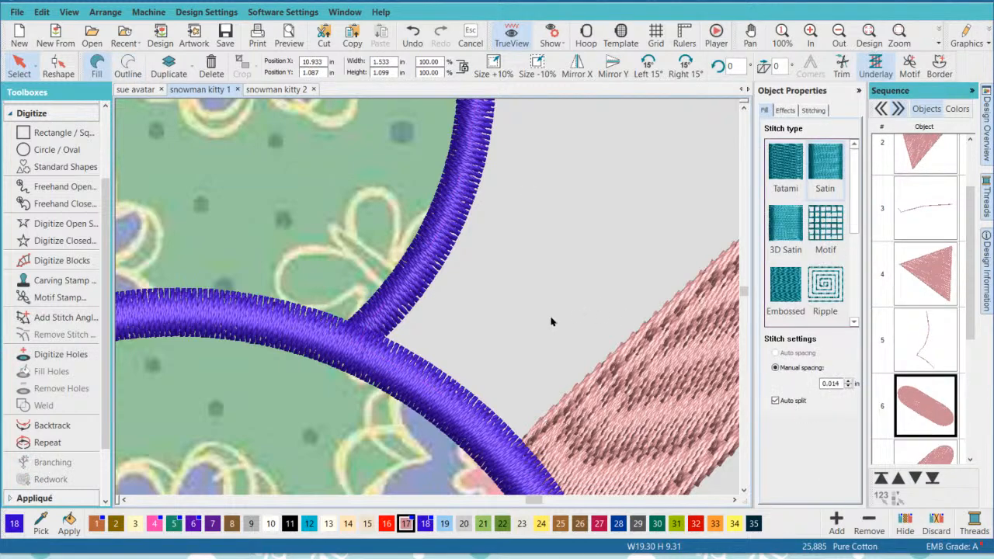
scroll(550, 321, down, 2)
scroll(414, 303, down, 2)
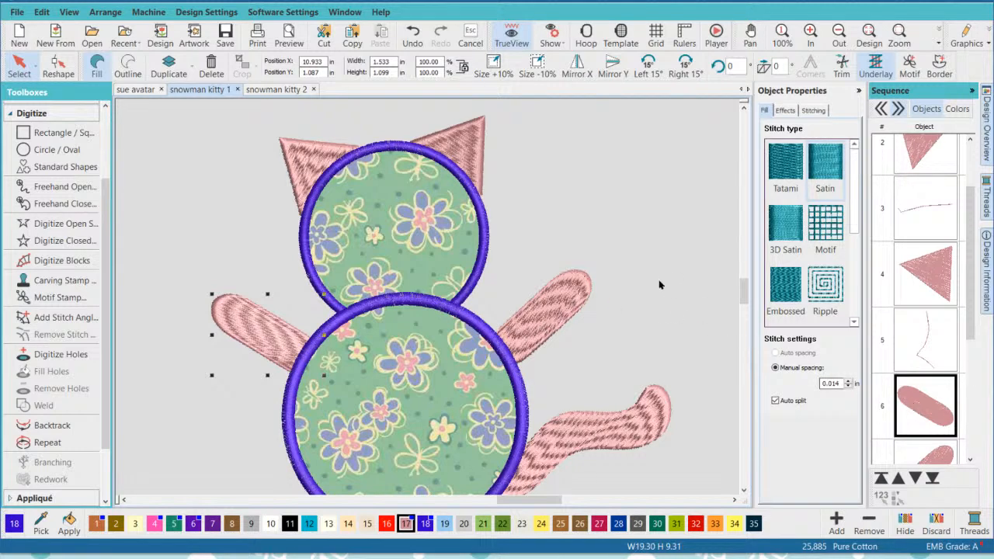
click(544, 293)
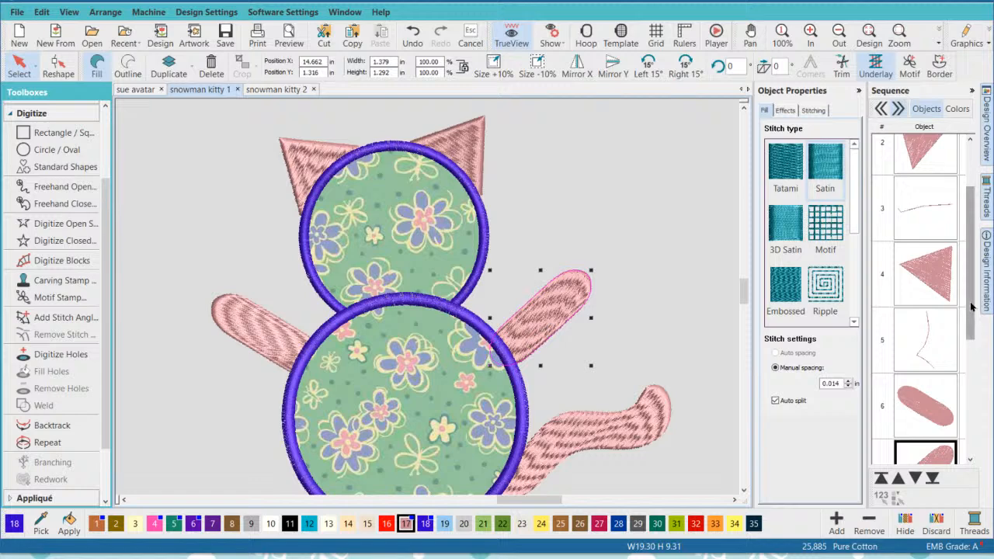
drag(975, 306, 976, 368)
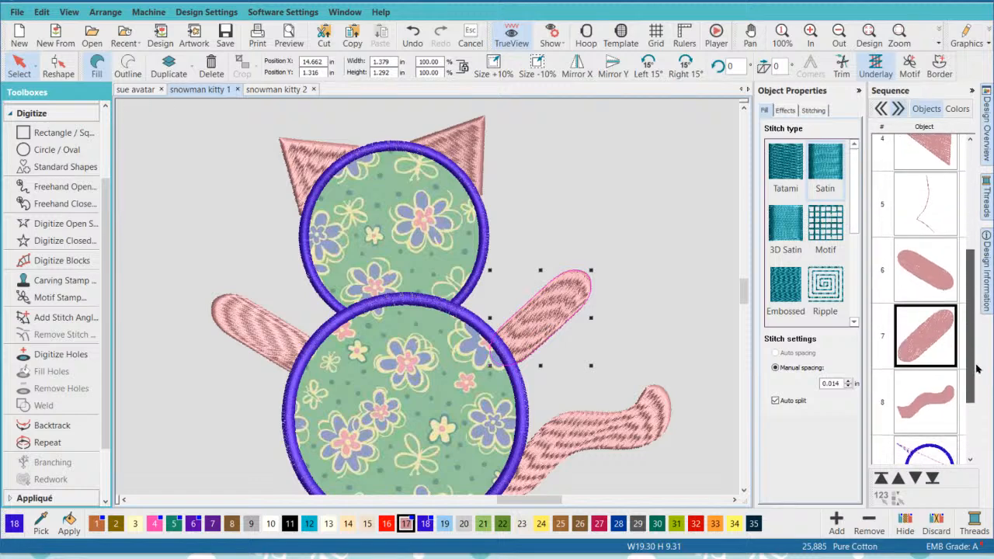
click(898, 477)
click(646, 277)
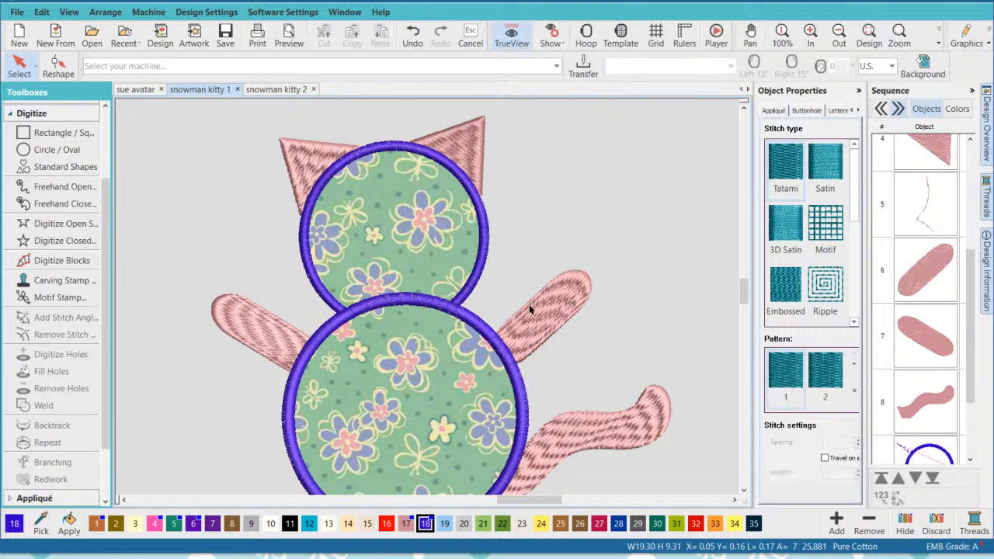
- Check the order from right ear to right arm and move the tail to seventh place, ahead of the left arm
click(527, 305)
click(474, 147)
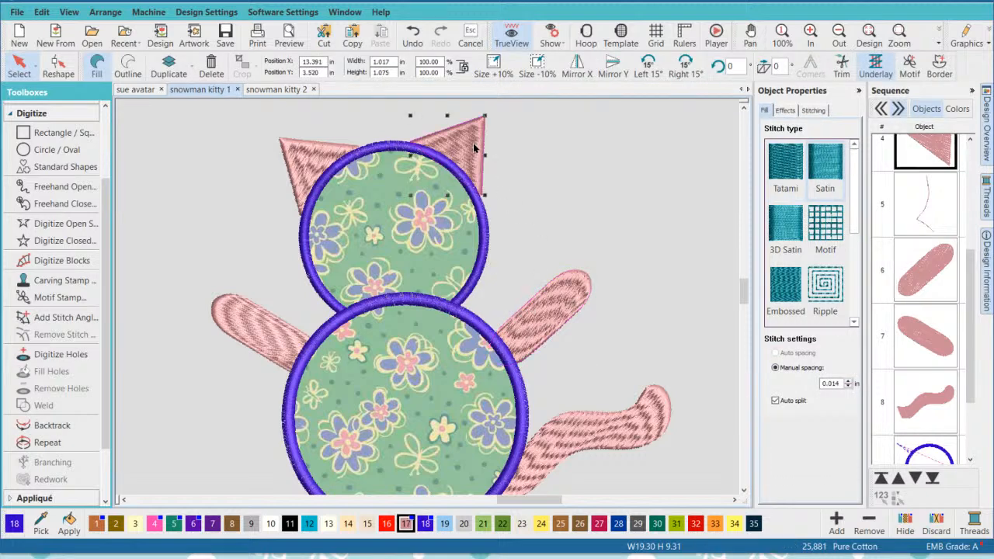
click(917, 223)
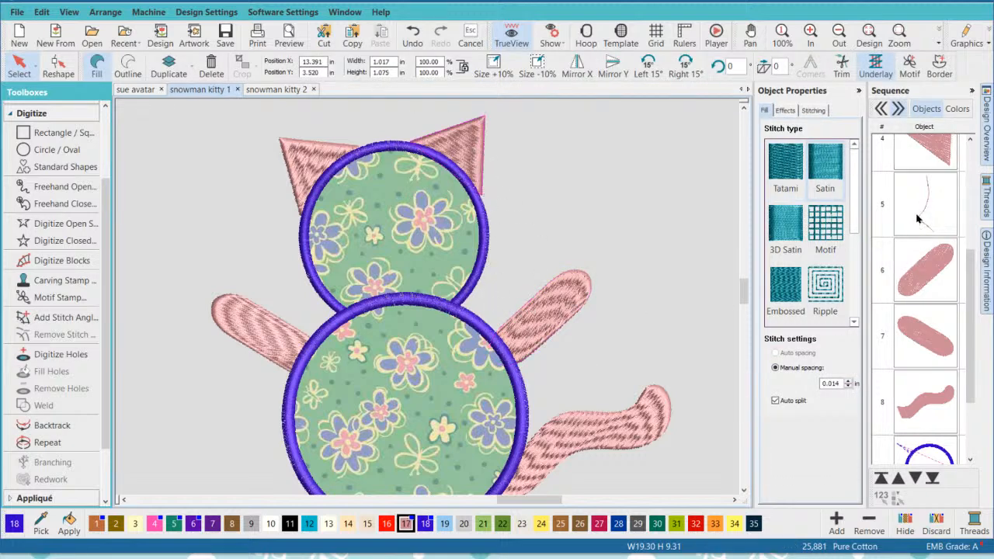
click(926, 273)
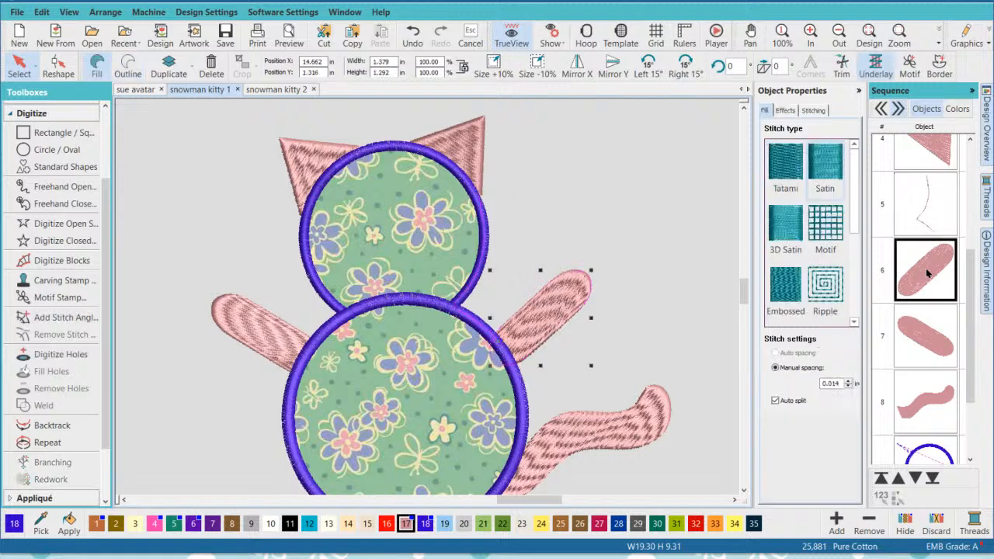
click(923, 412)
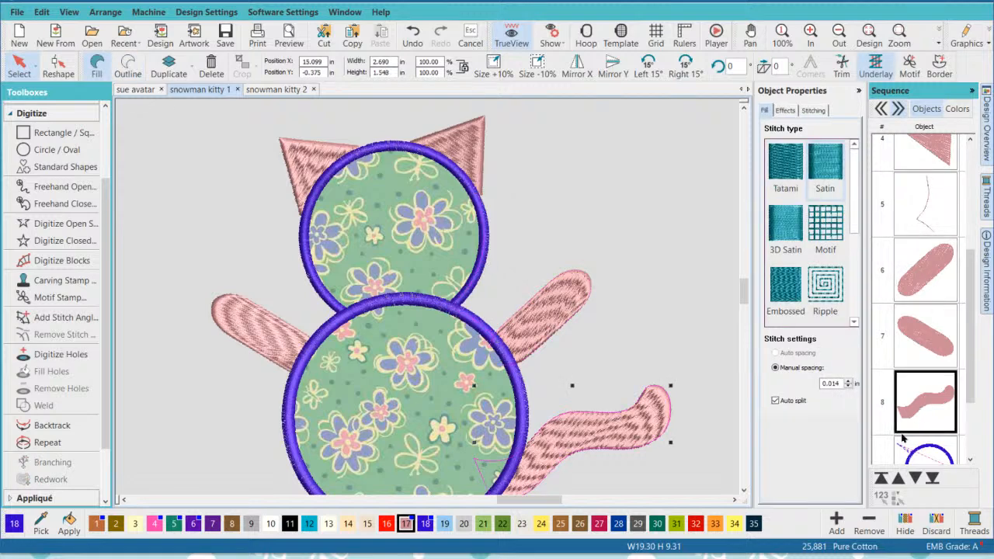
click(898, 478)
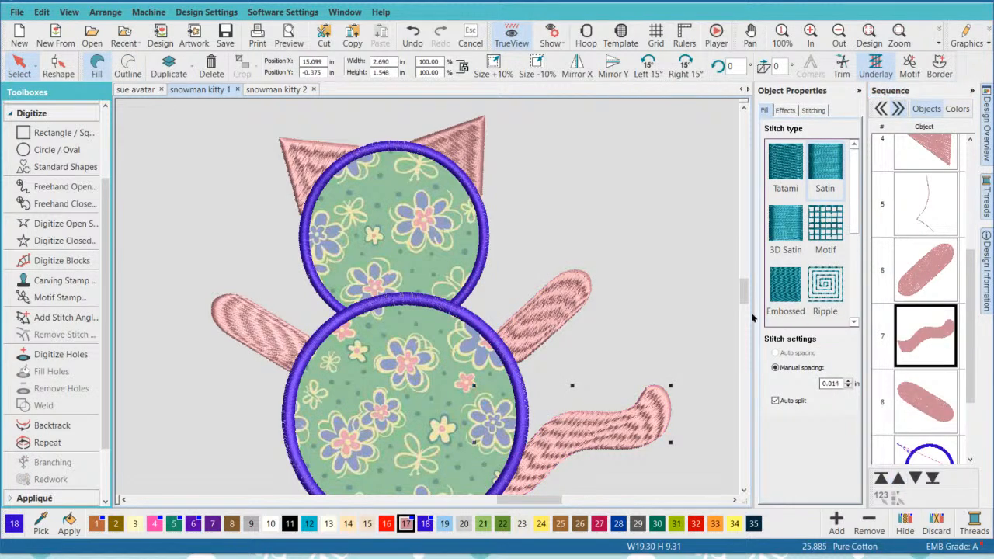
click(921, 411)
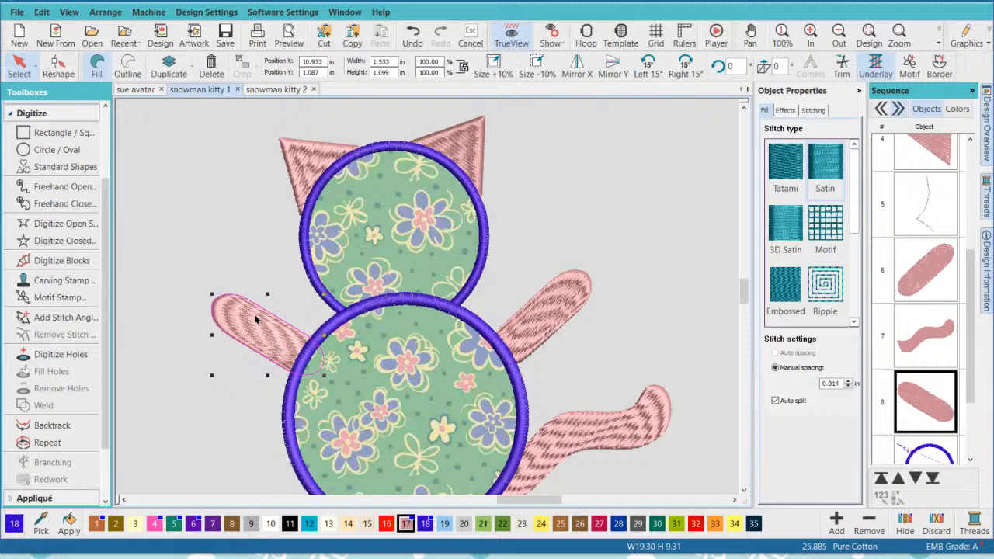
click(665, 284)
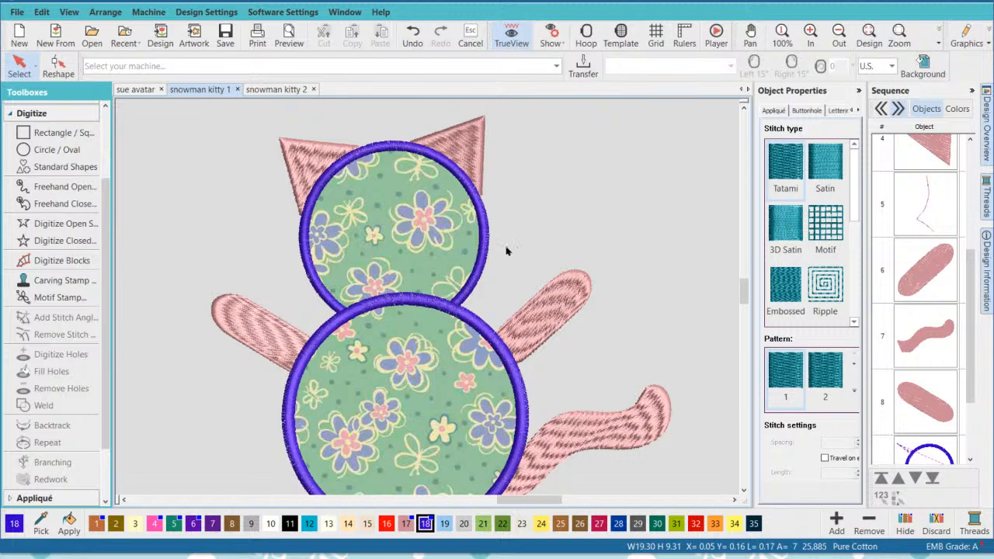
- Break apart the body circle's appliqué, the last object in the sequence, into its component objects
click(741, 490)
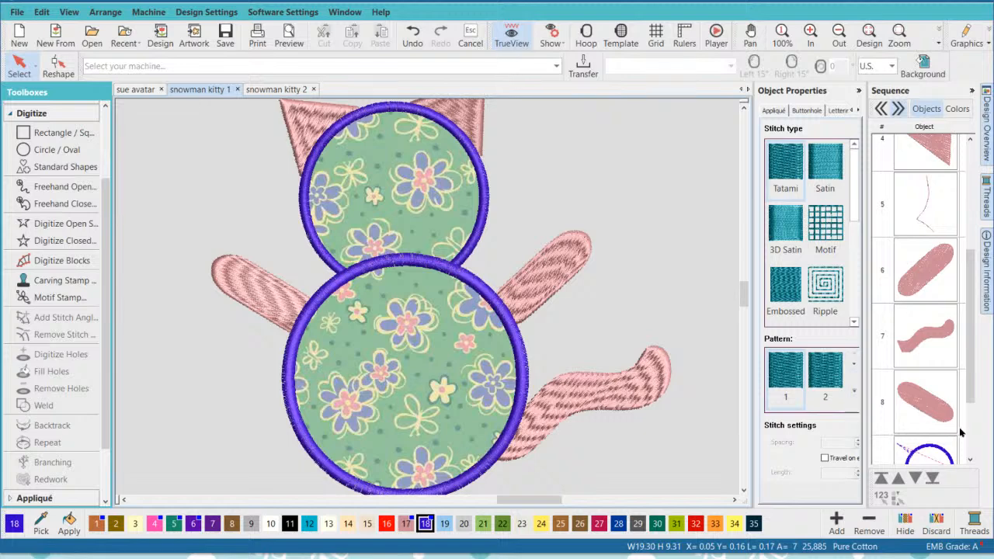
drag(975, 380, 975, 435)
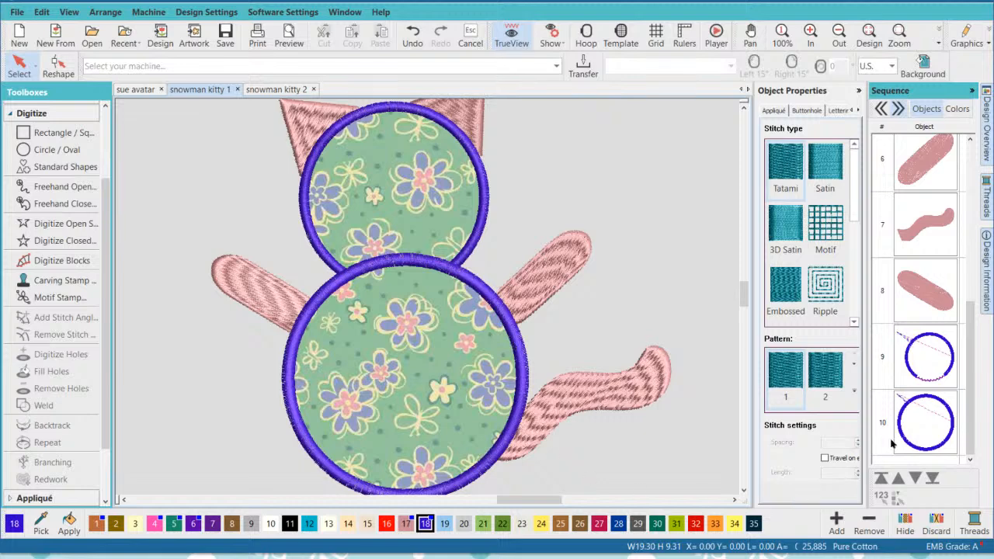
click(932, 417)
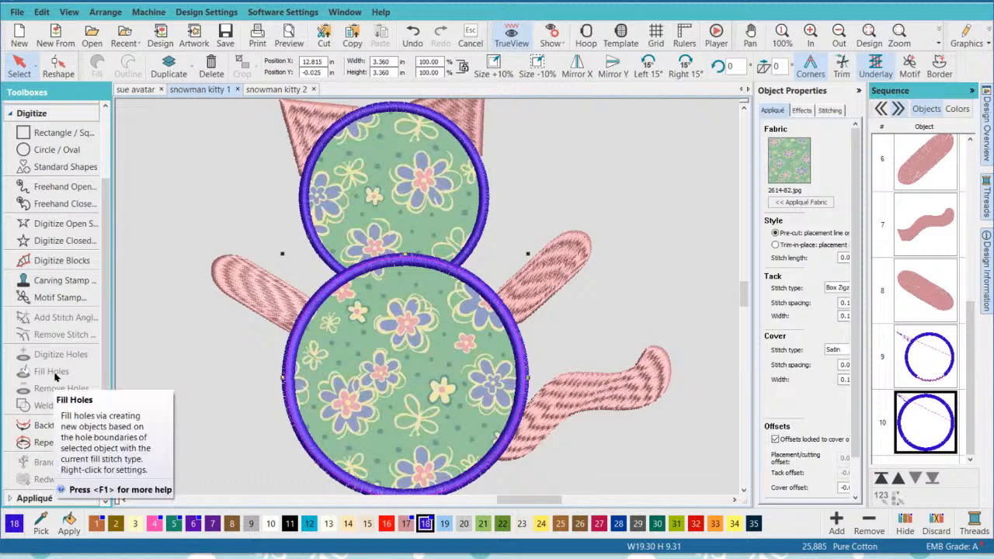
scroll(66, 385, down, 1)
scroll(63, 390, down, 1)
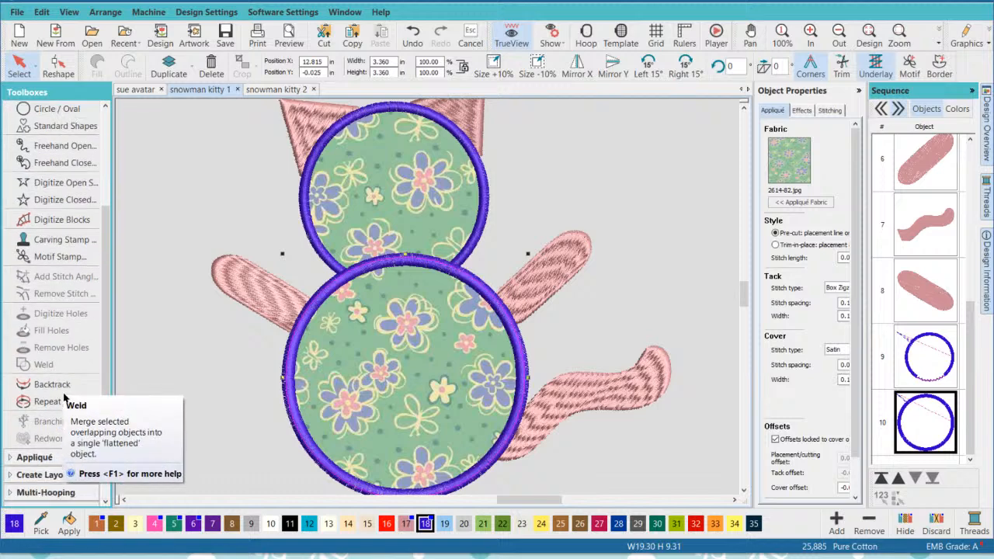
click(35, 455)
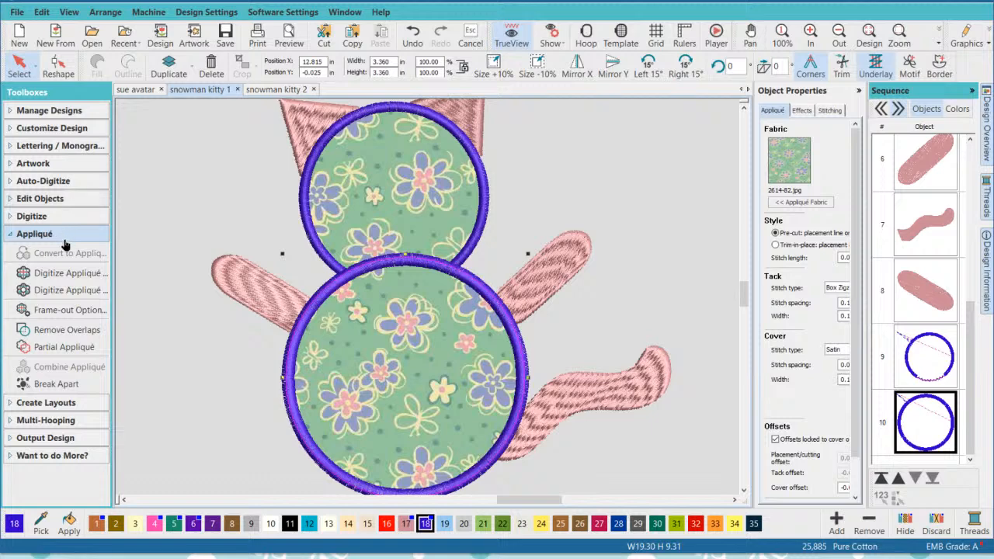
click(62, 386)
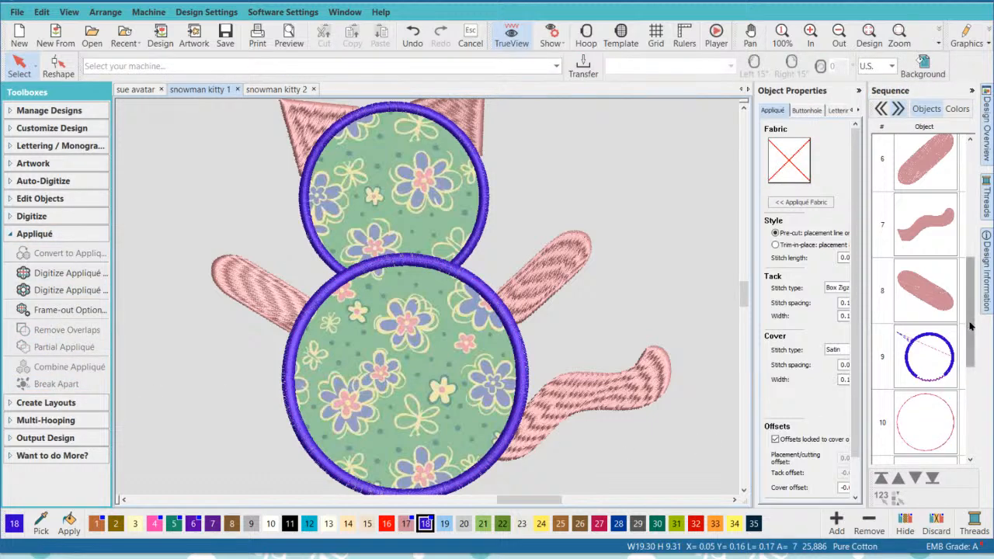
- Hide the body appliqué's components after the placement line, objects 11 to 14, including the zigzag tack-down and satin cover
scroll(947, 311, down, 5)
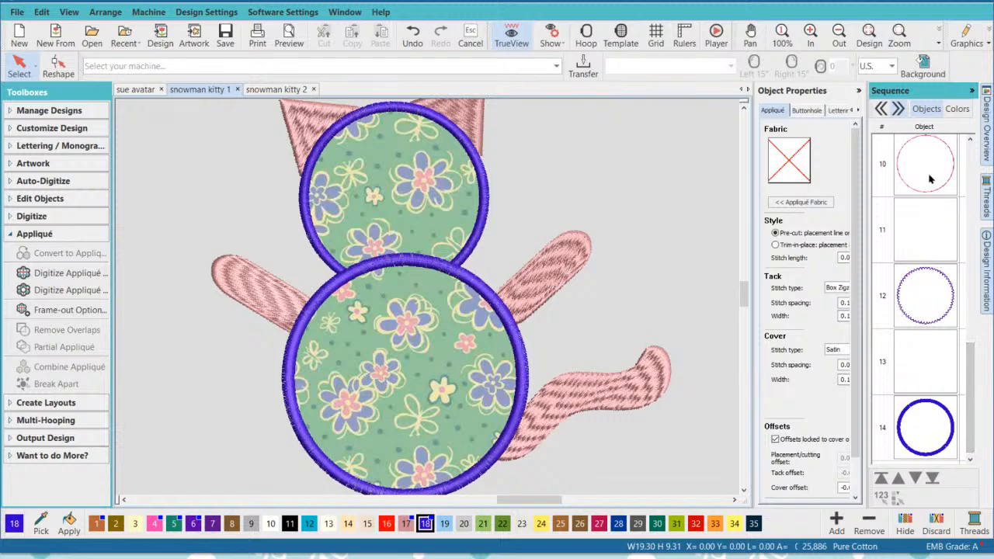
click(936, 226)
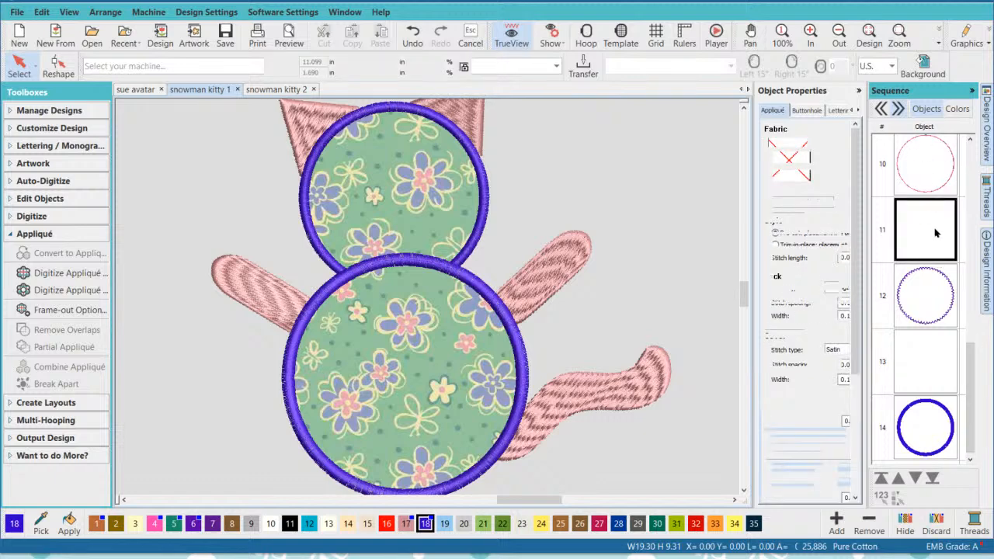
shift+click(930, 412)
right_click(924, 293)
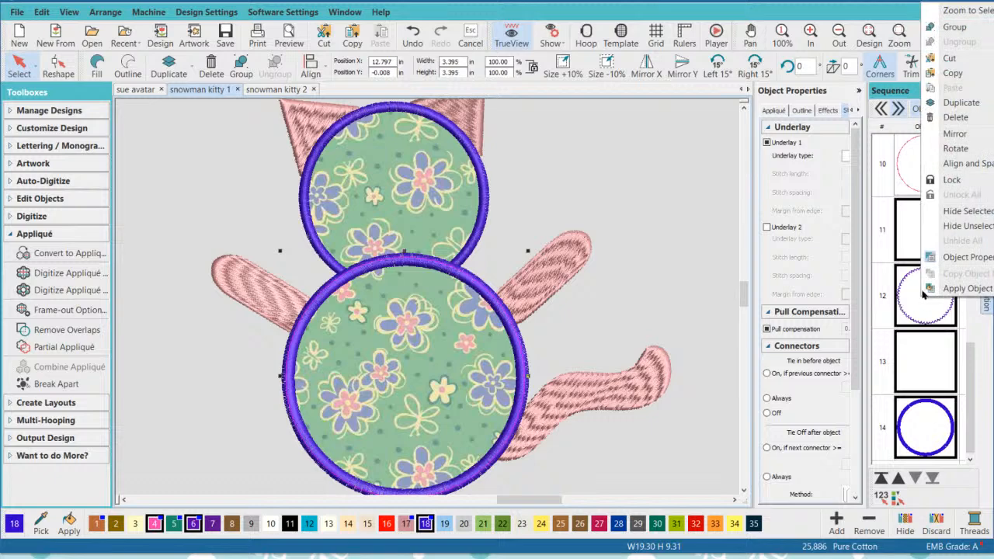
click(979, 212)
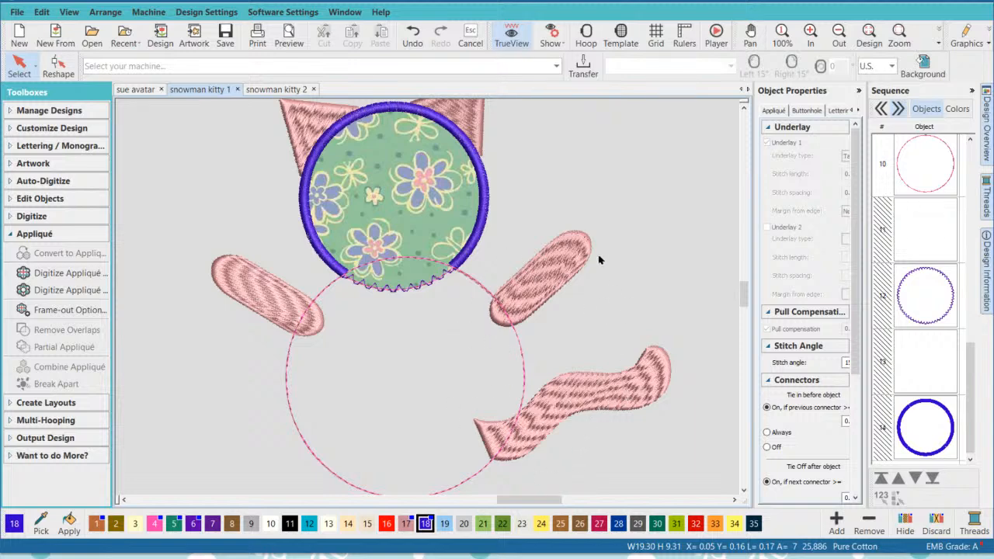
- Digitize an open single-run line about 1.28 in tall from the right arm's base along the body placement line to the tail
click(744, 490)
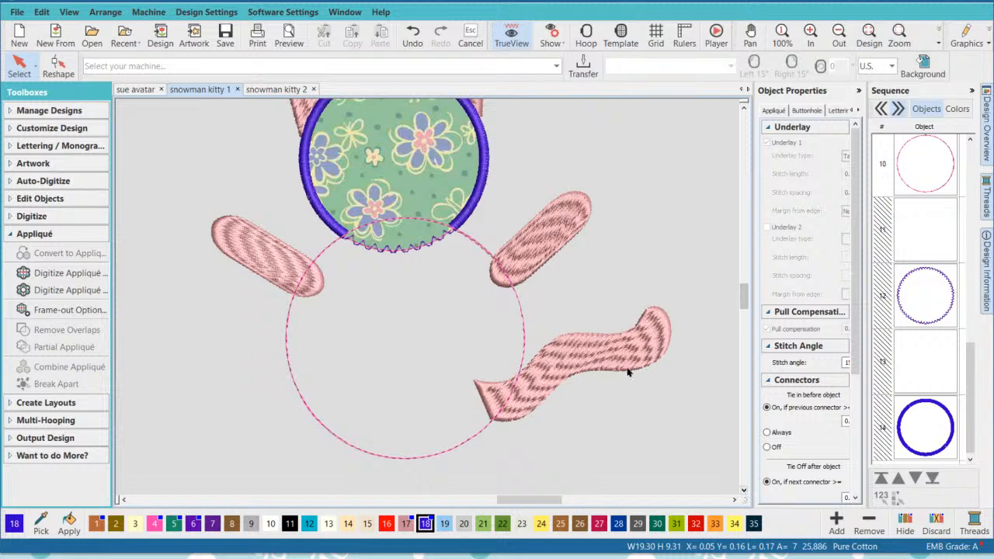
scroll(522, 242, up, 1)
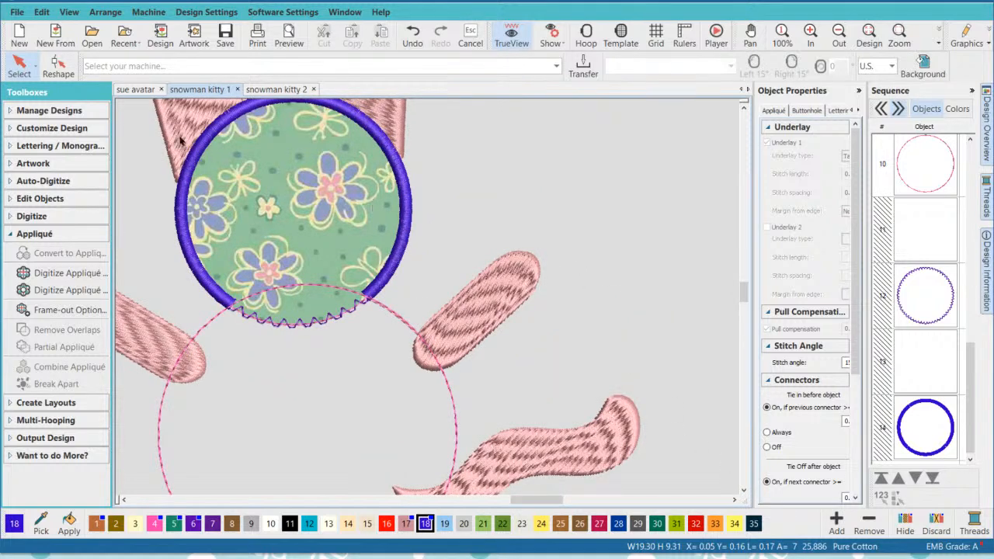
click(485, 324)
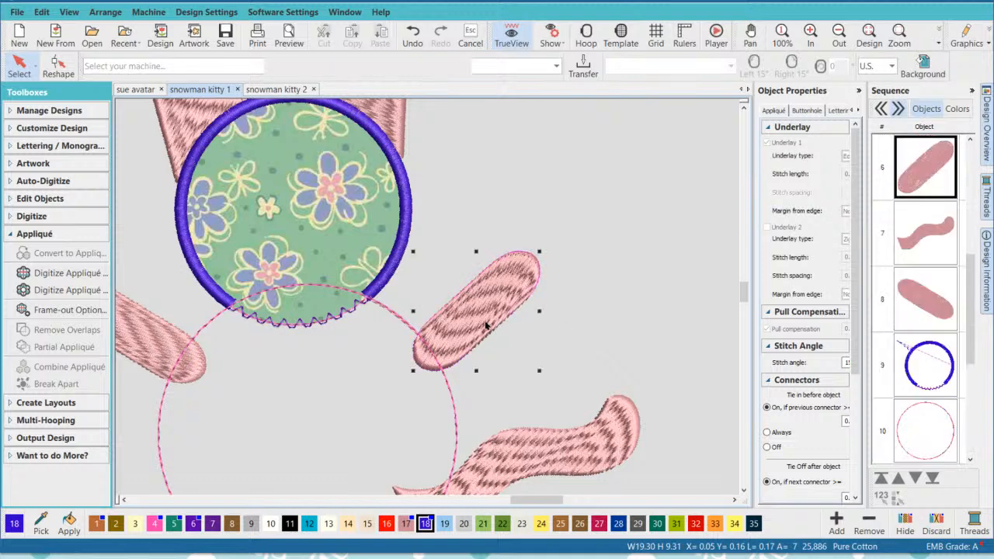
click(746, 491)
click(582, 271)
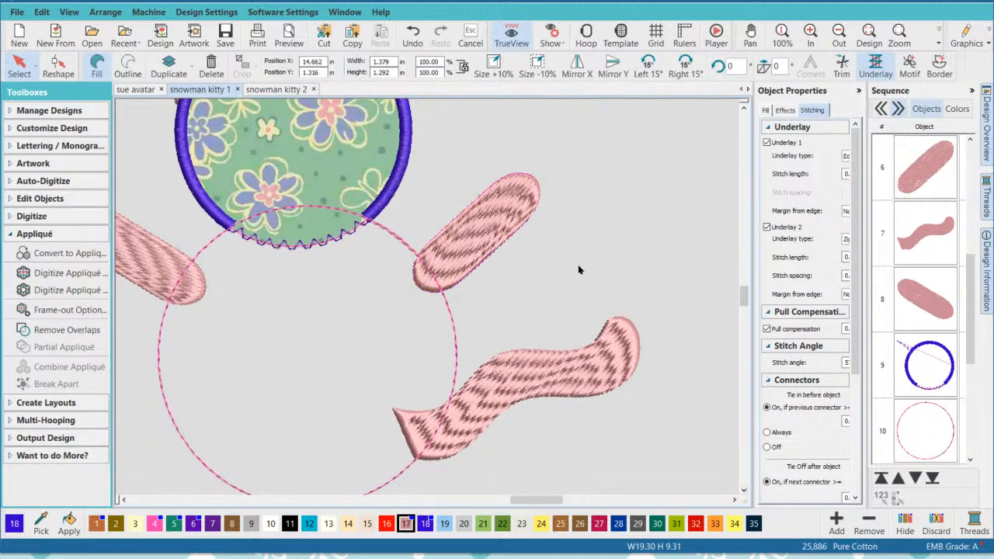
click(43, 218)
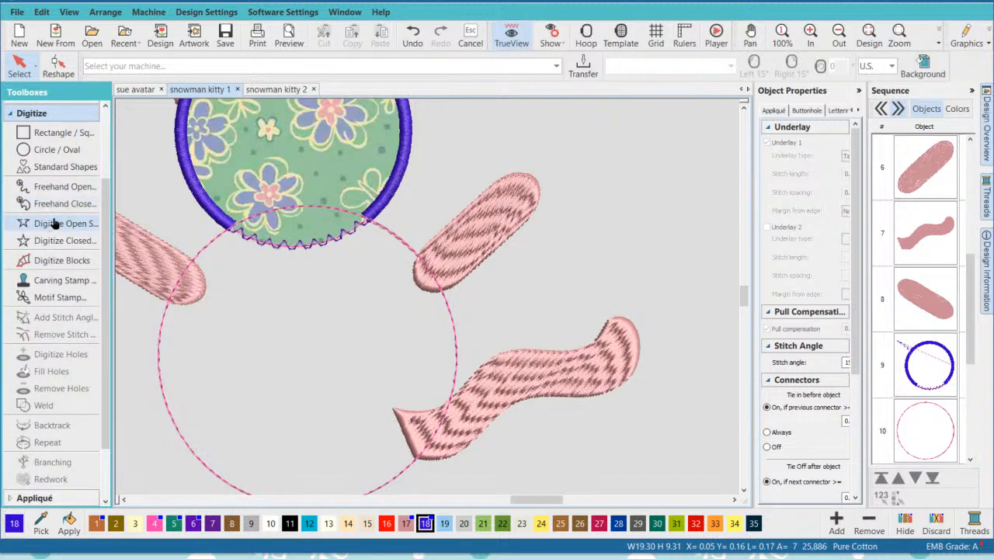
click(51, 223)
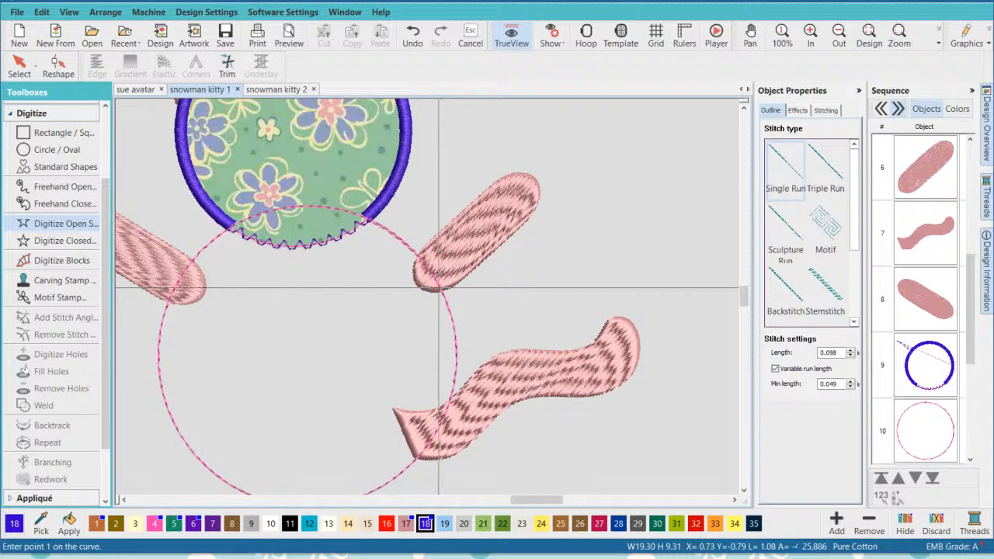
click(441, 288)
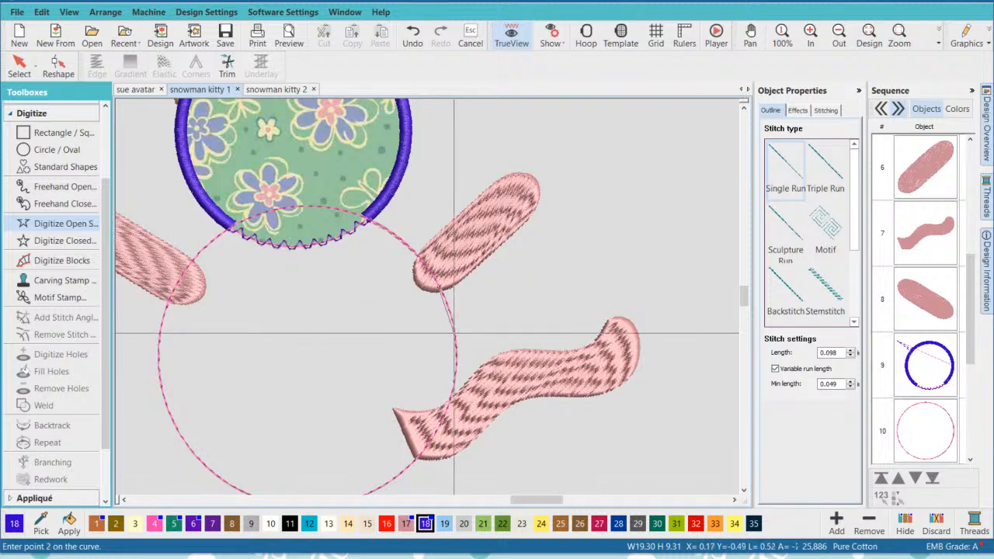
click(454, 332)
click(454, 378)
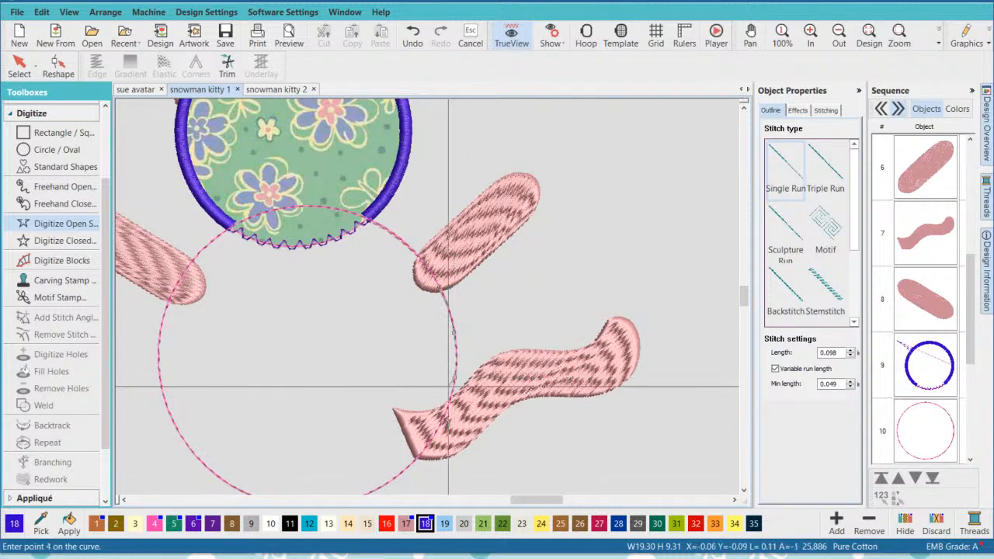
click(446, 413)
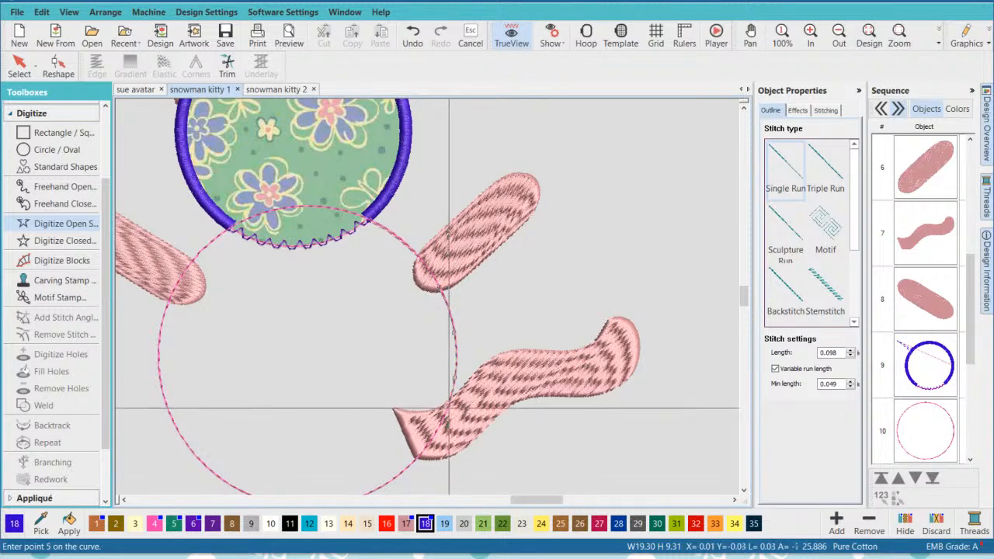
key(Return)
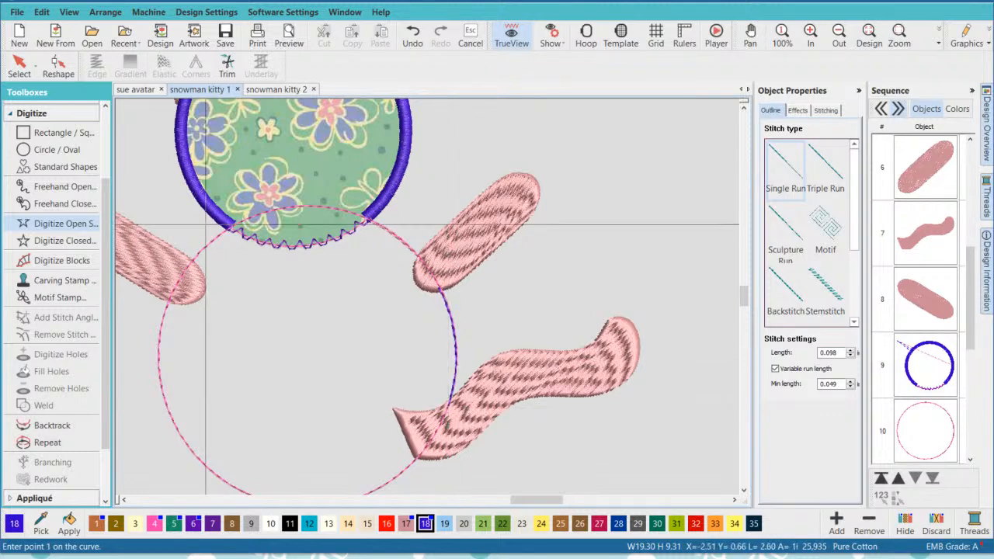
click(19, 65)
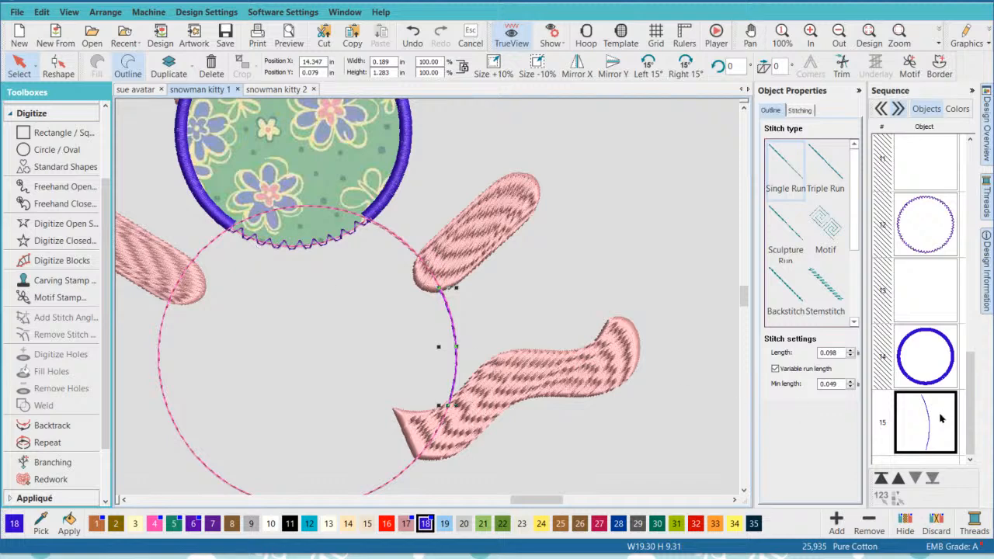
- Recolor the arm-to-tail connecting line mauve (17) and move it to seventh place in the sequence, between right arm and tail
click(406, 524)
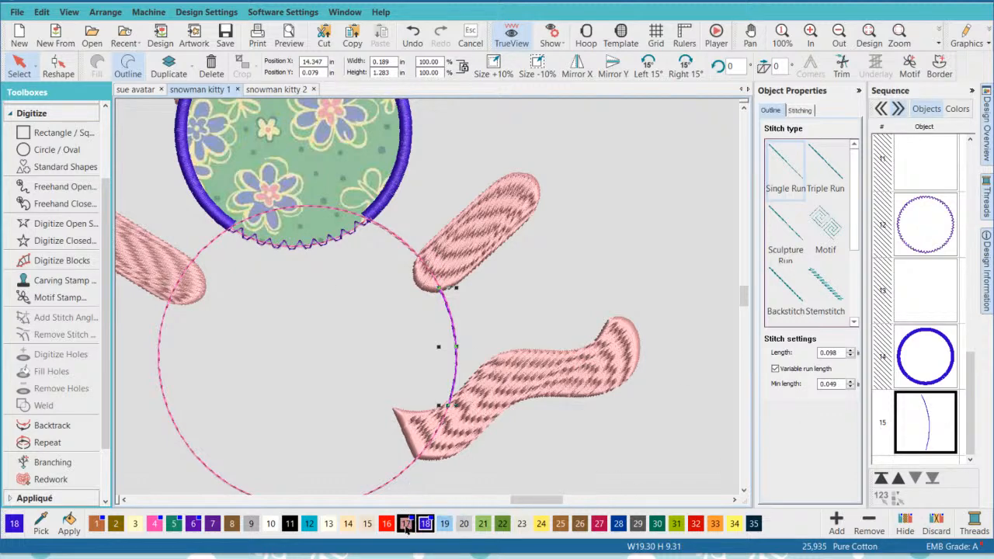
click(898, 478)
click(898, 478)
click(898, 478)
click(898, 478)
click(898, 479)
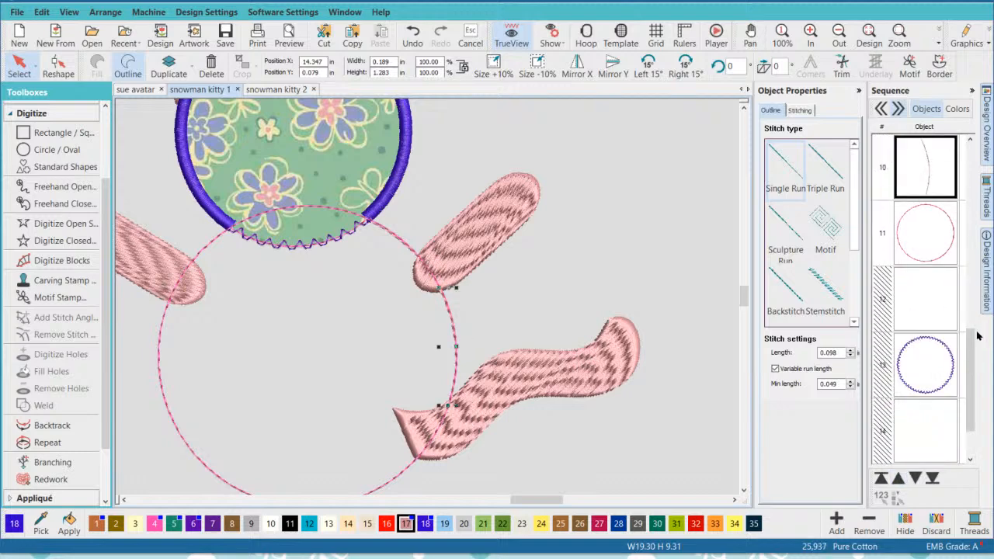
scroll(977, 335, up, 3)
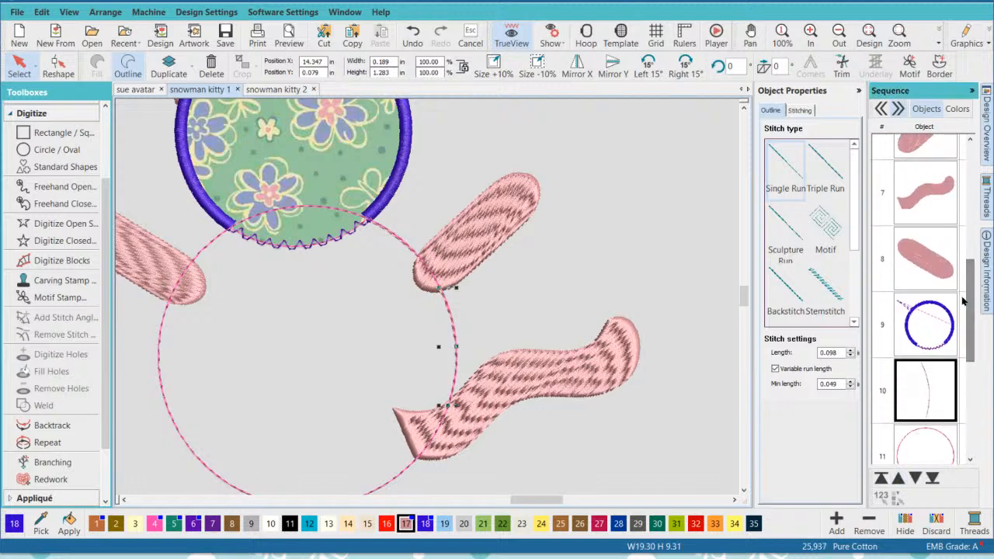
click(898, 478)
click(898, 478)
click(899, 478)
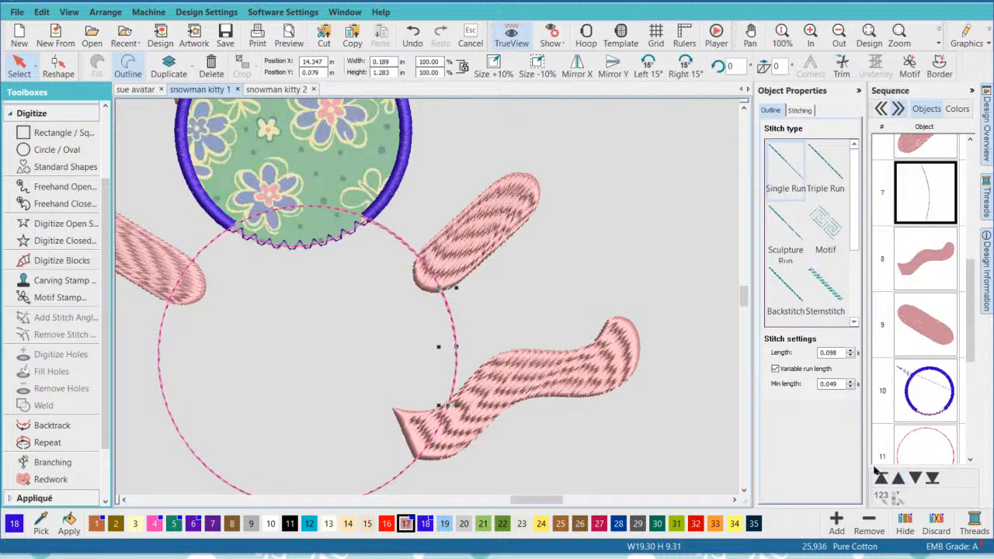
click(662, 265)
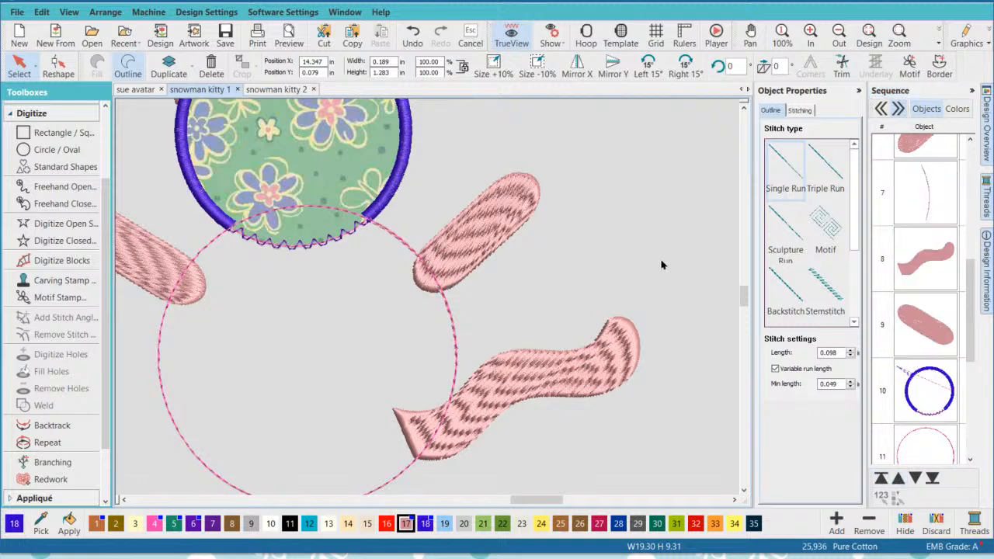
- Check the stitching order from the right arm through the connecting line and tail to the left arm
click(909, 142)
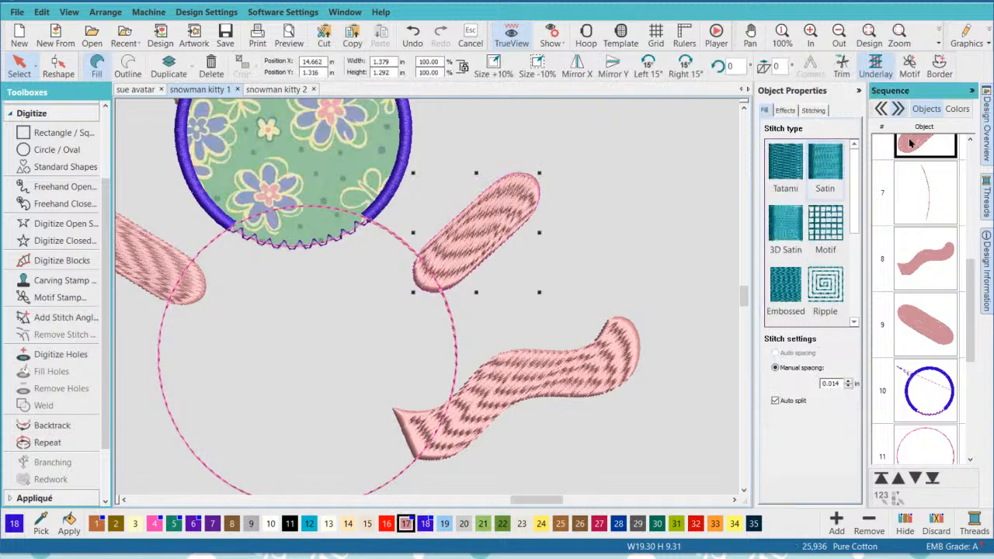
click(930, 195)
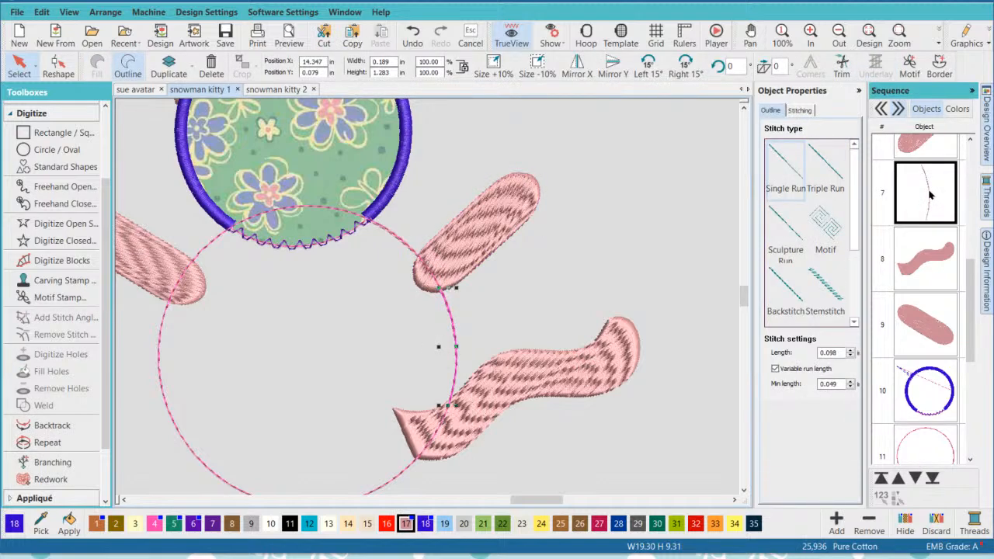
click(924, 261)
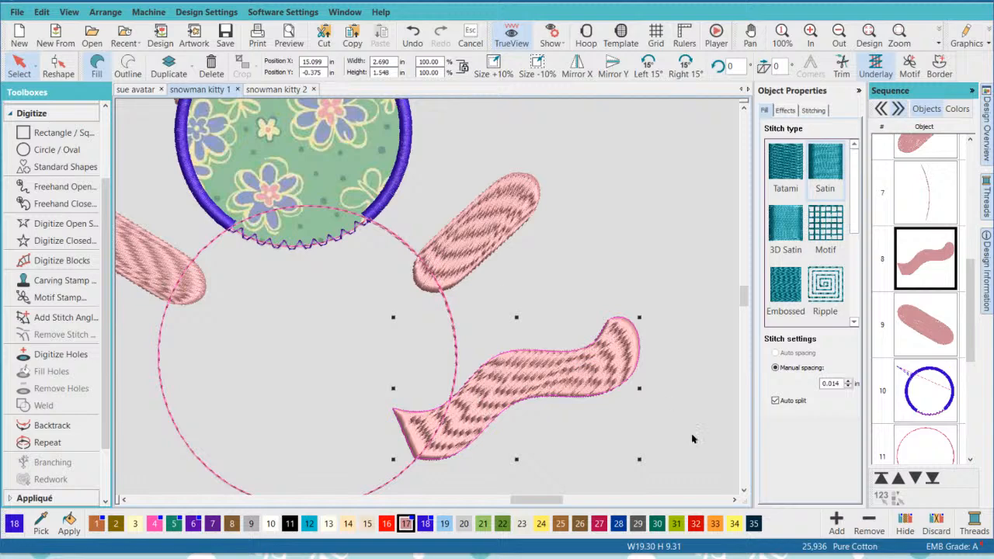
scroll(693, 438, down, 2)
click(525, 356)
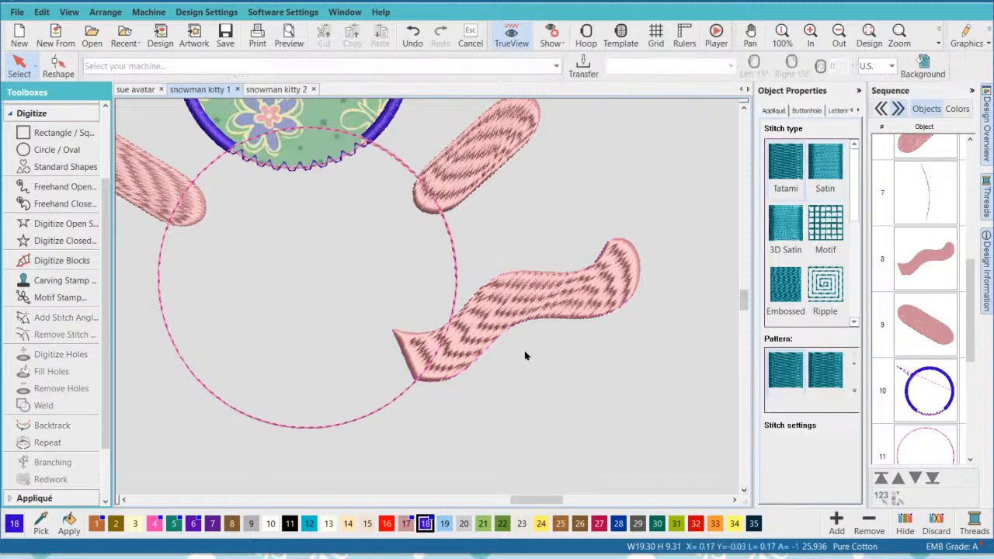
click(943, 258)
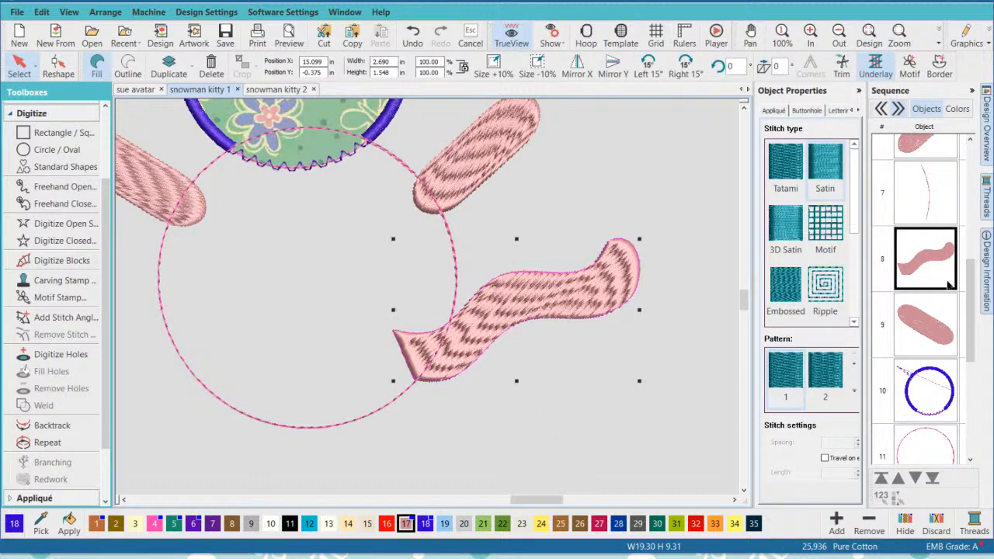
click(932, 327)
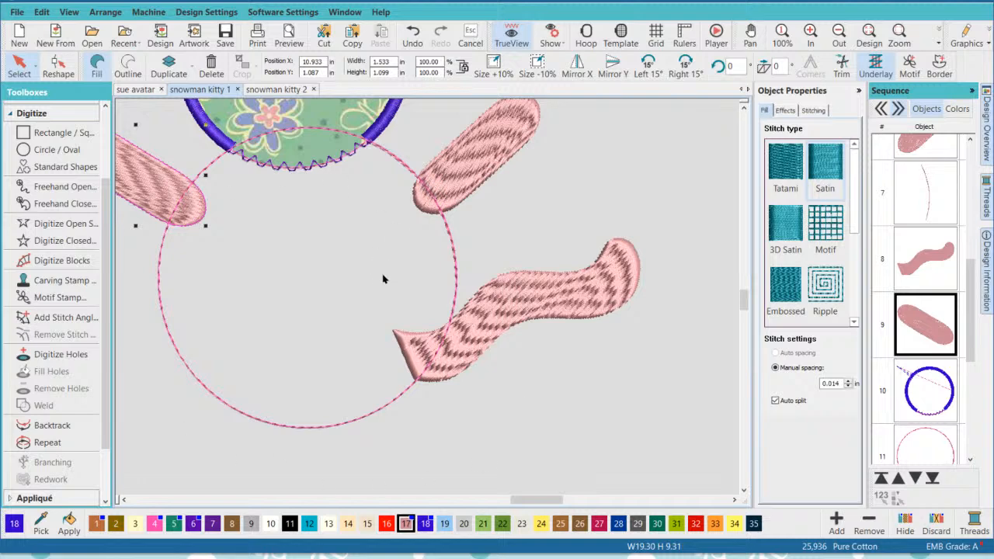
- Digitize an open single-run line about 2.85 by 2.26 in from the tail's base along the lower body placement line to the left arm
click(45, 222)
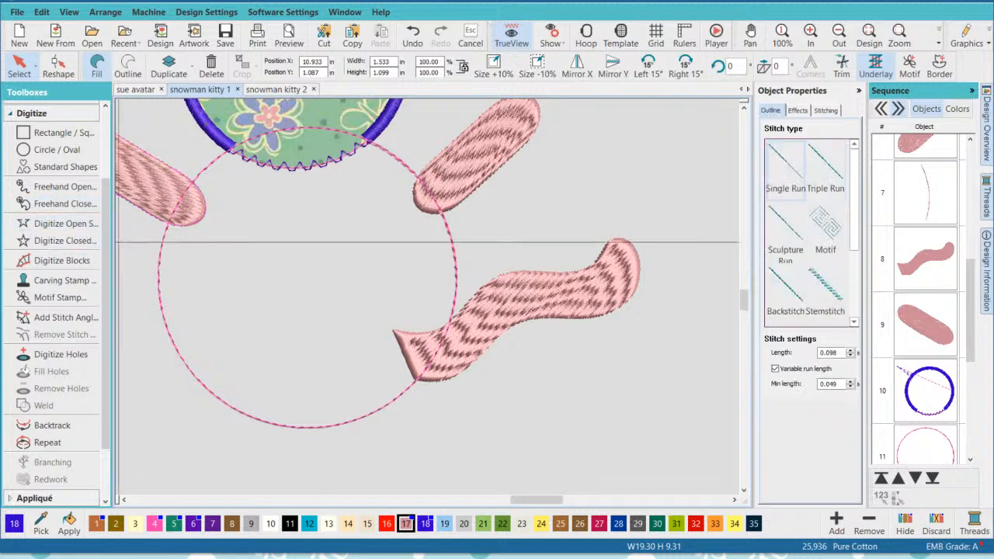
click(419, 378)
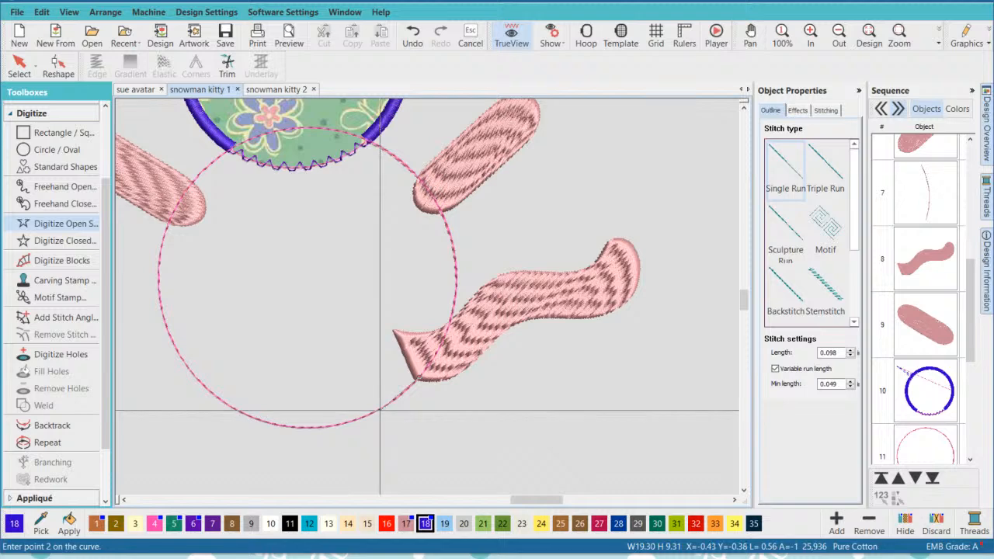
click(380, 410)
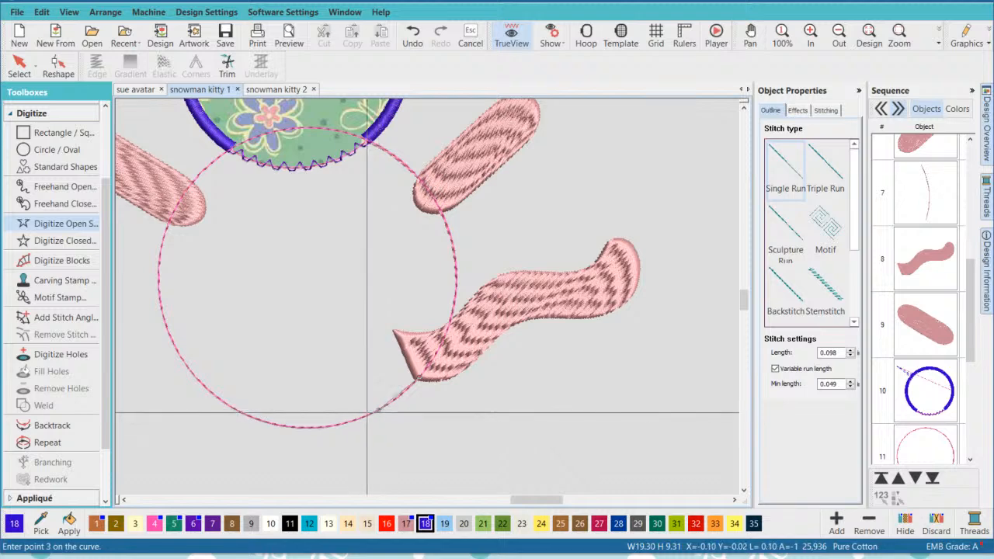
click(290, 427)
click(211, 395)
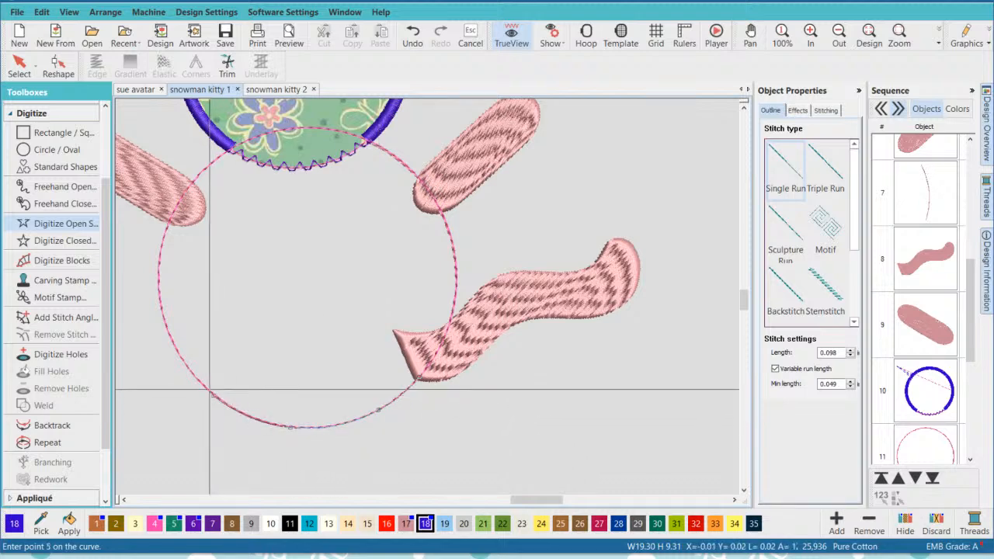
click(166, 329)
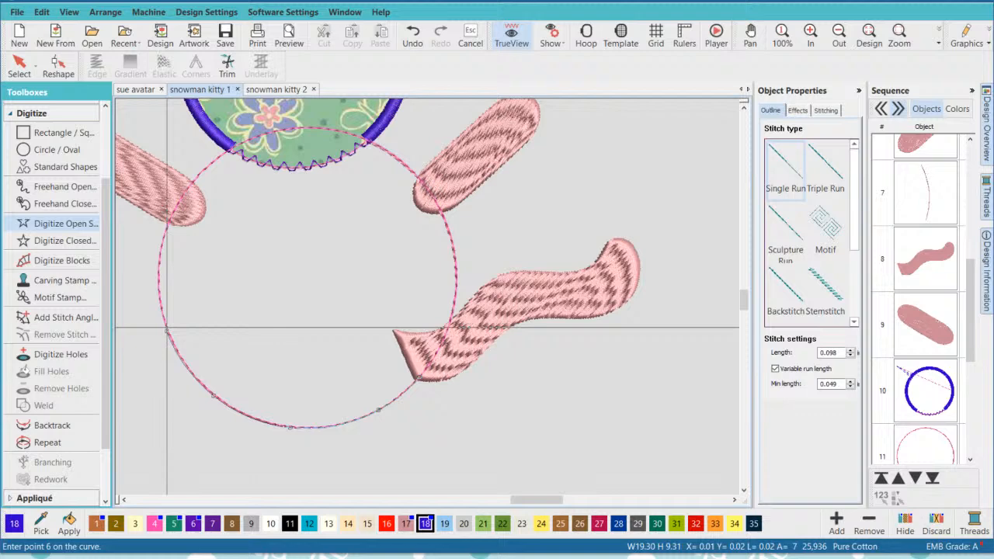
click(161, 255)
click(171, 222)
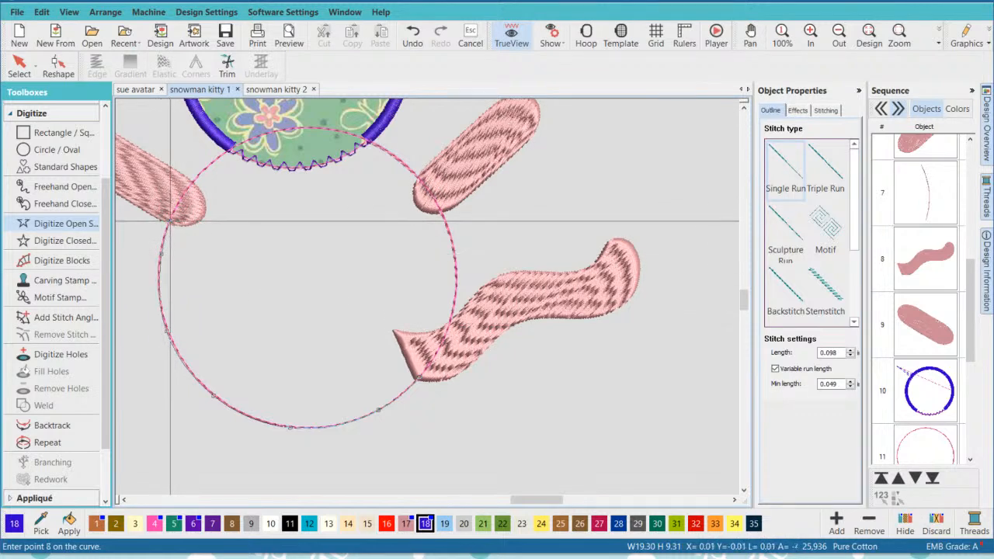
key(Return)
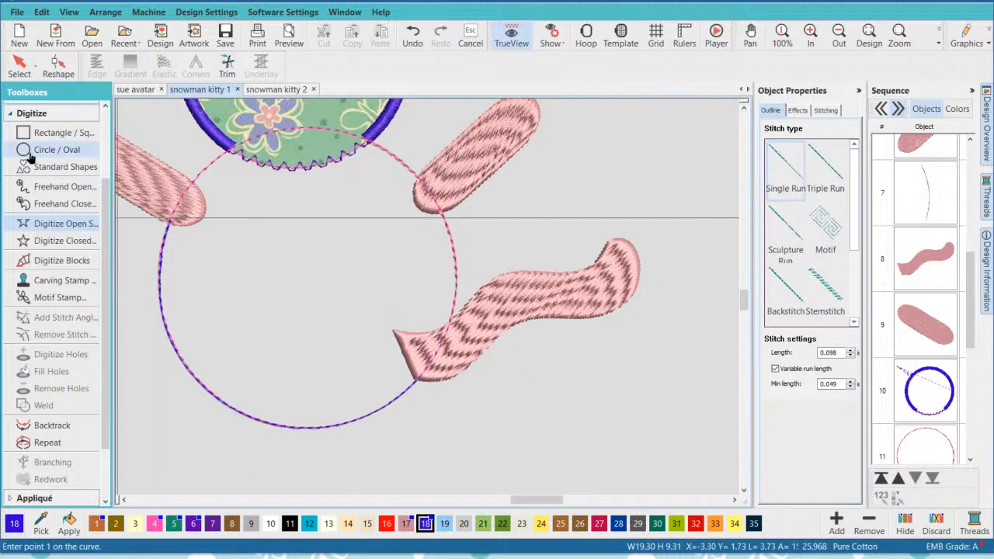
key(Escape)
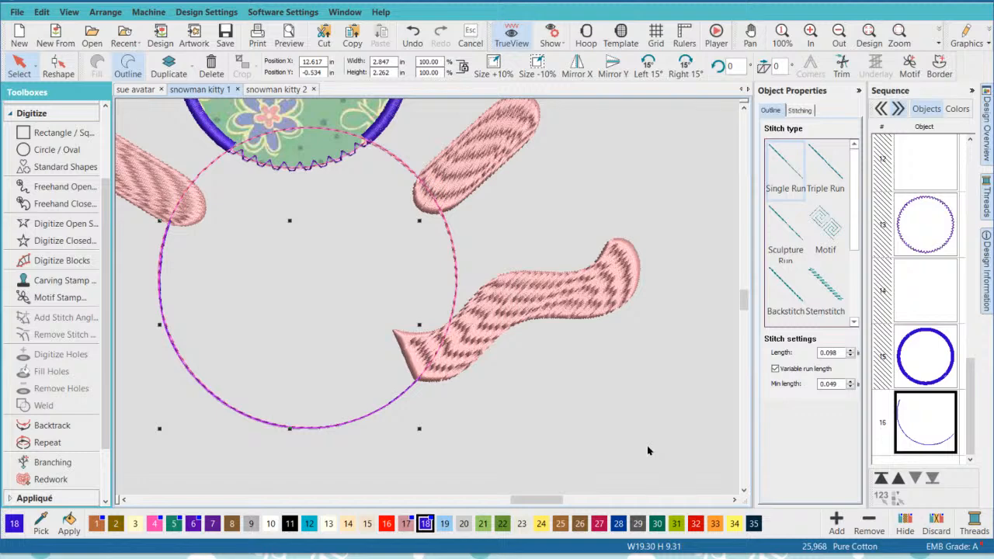
- Recolor the tail-to-left-arm line mauve (17) and move it to ninth place in the sequence, between tail and left arm
click(406, 525)
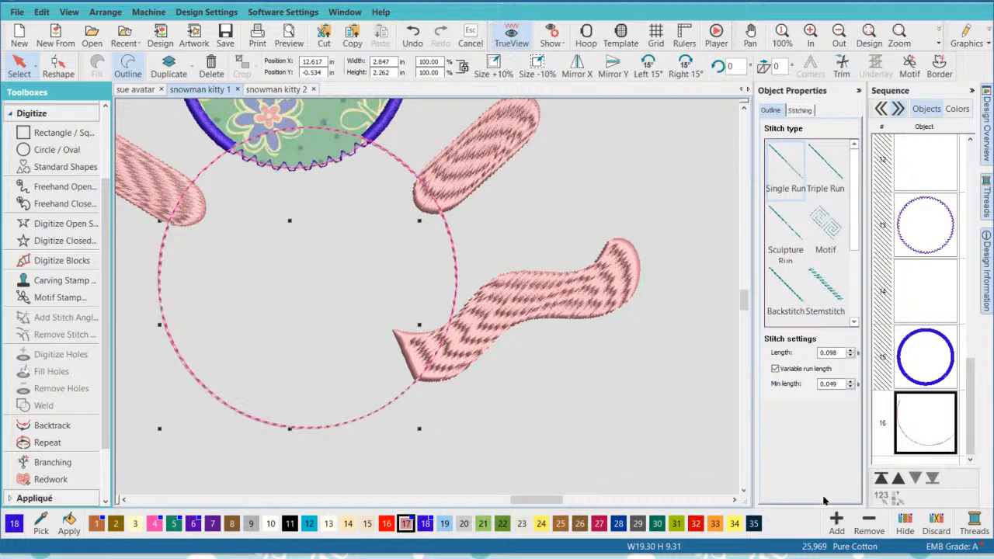
click(898, 479)
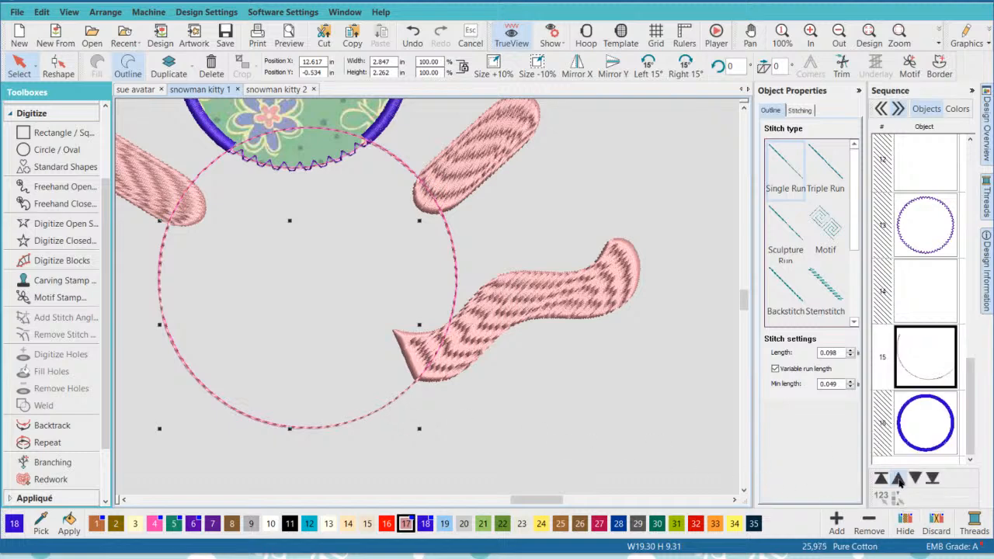
click(898, 479)
click(898, 479)
click(898, 479)
click(898, 479)
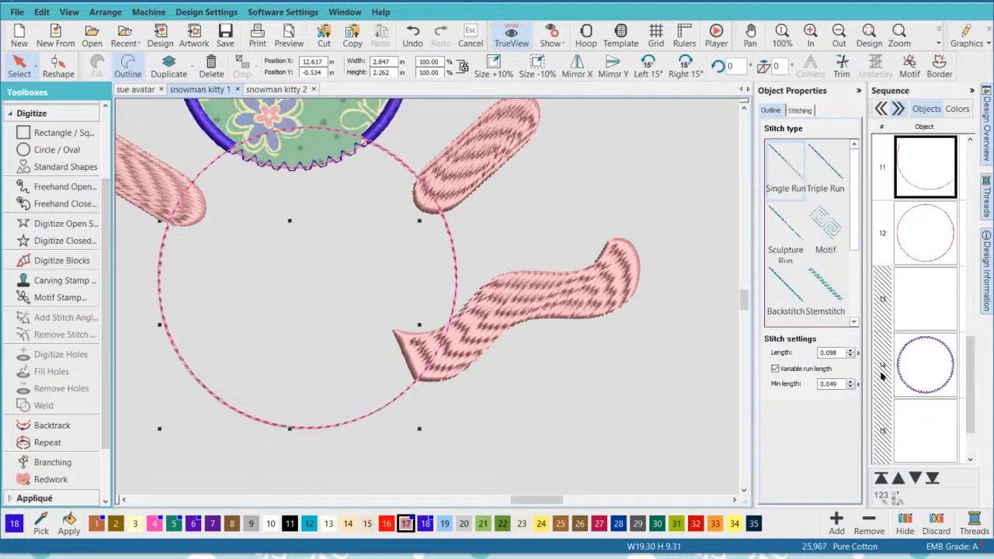
drag(970, 365, 928, 257)
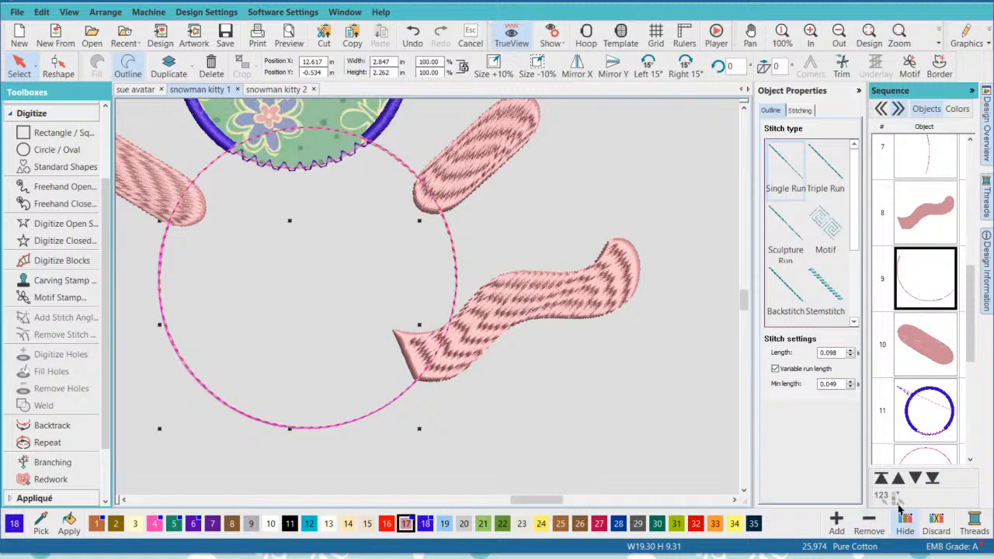
click(641, 413)
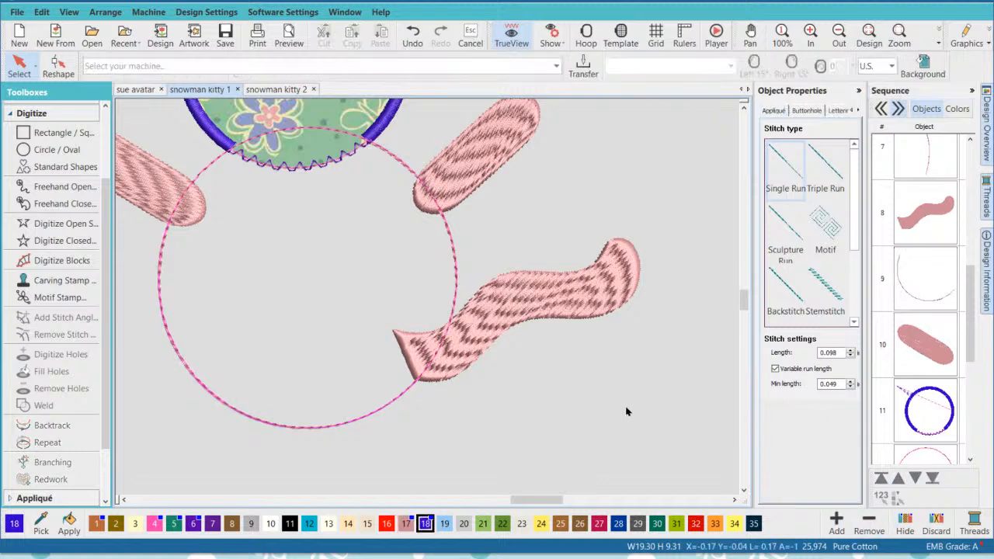
- Delete the "connections after digitizing" lettering above the snowman kitty
scroll(552, 269, down, 2)
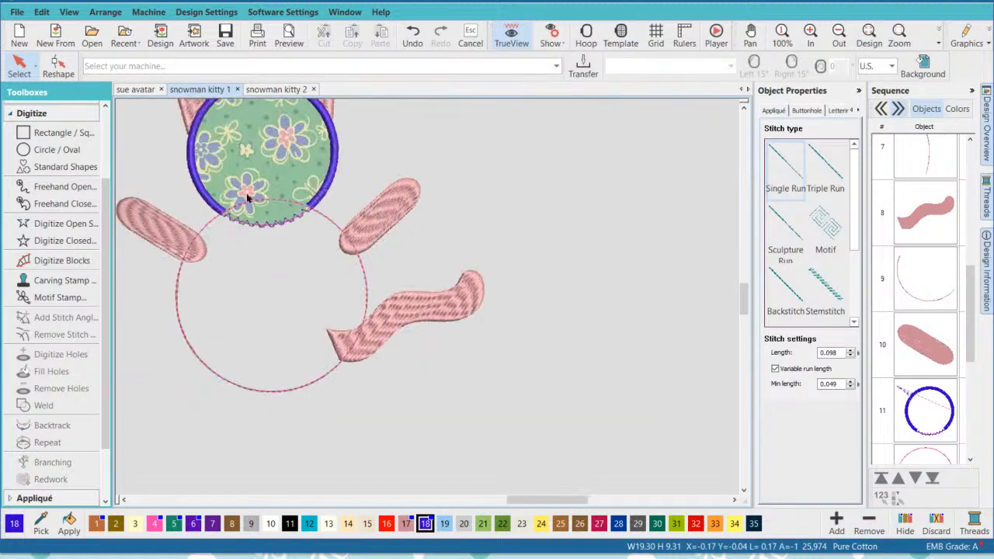
scroll(246, 197, down, 2)
scroll(429, 303, down, 1)
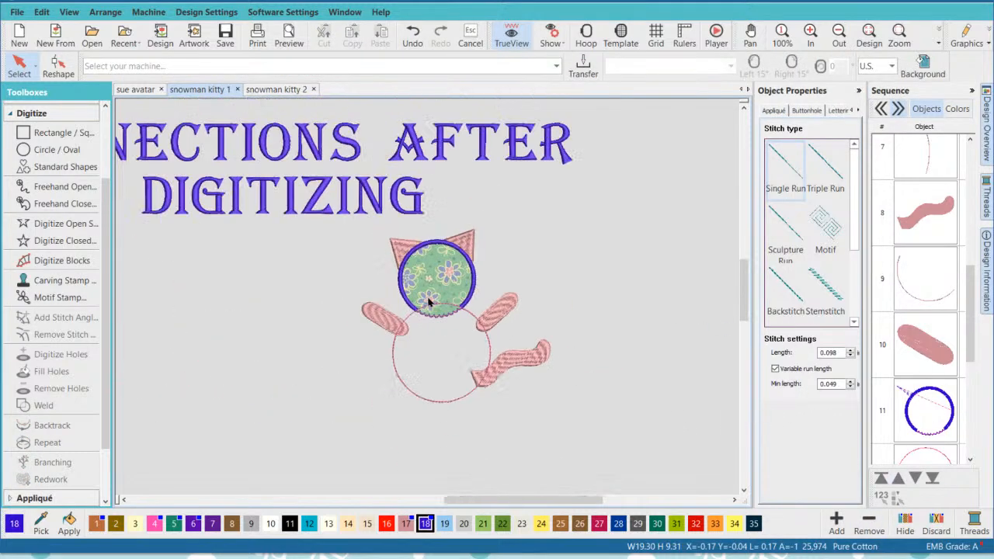
click(418, 161)
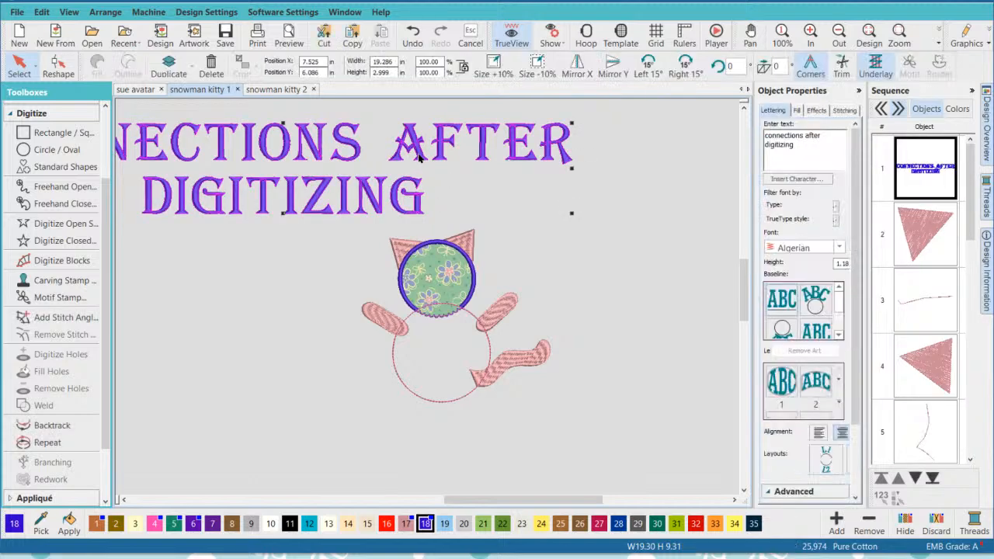
key(Delete)
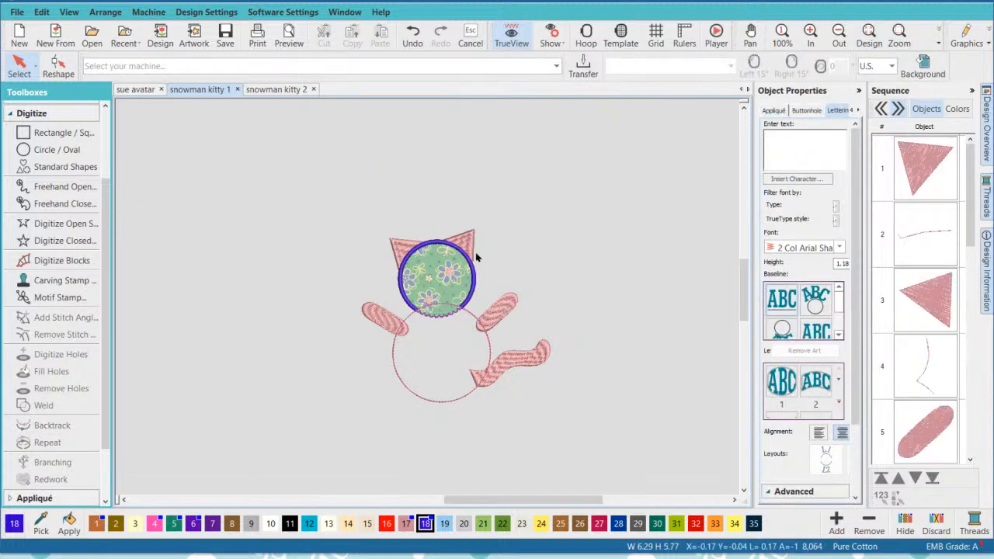
- Apply Closest Join to all the kitty's objects and turn off TrueView to check the connectors
click(512, 41)
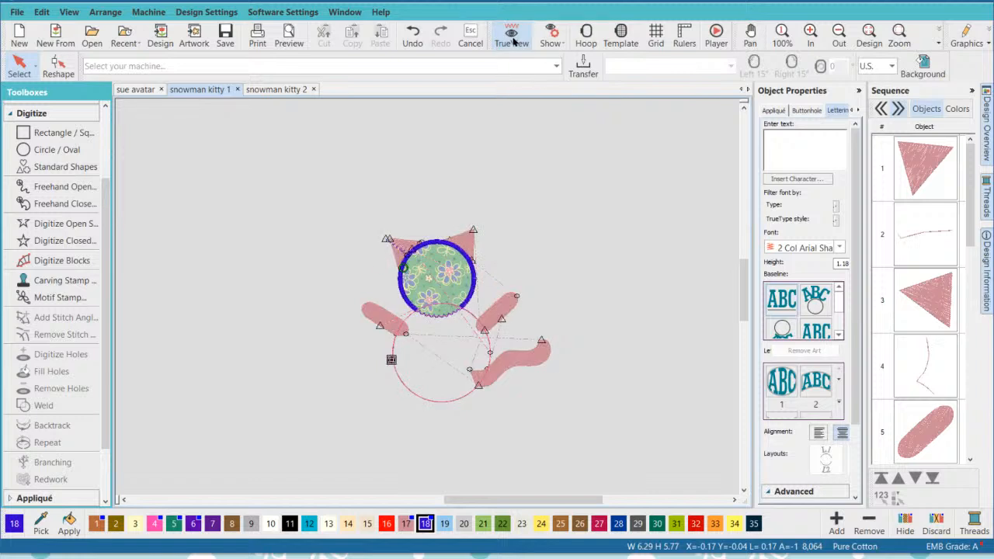
click(513, 41)
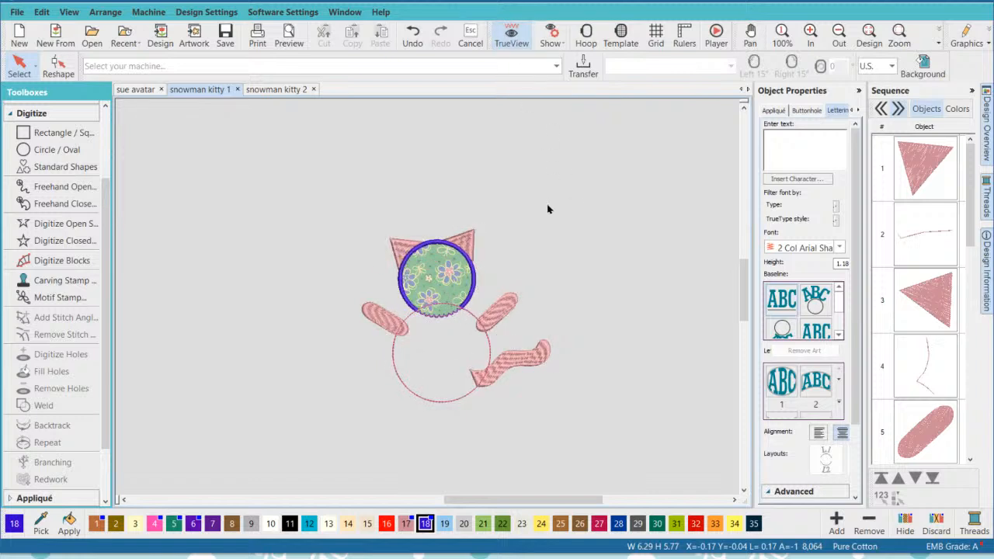
drag(308, 186, 616, 441)
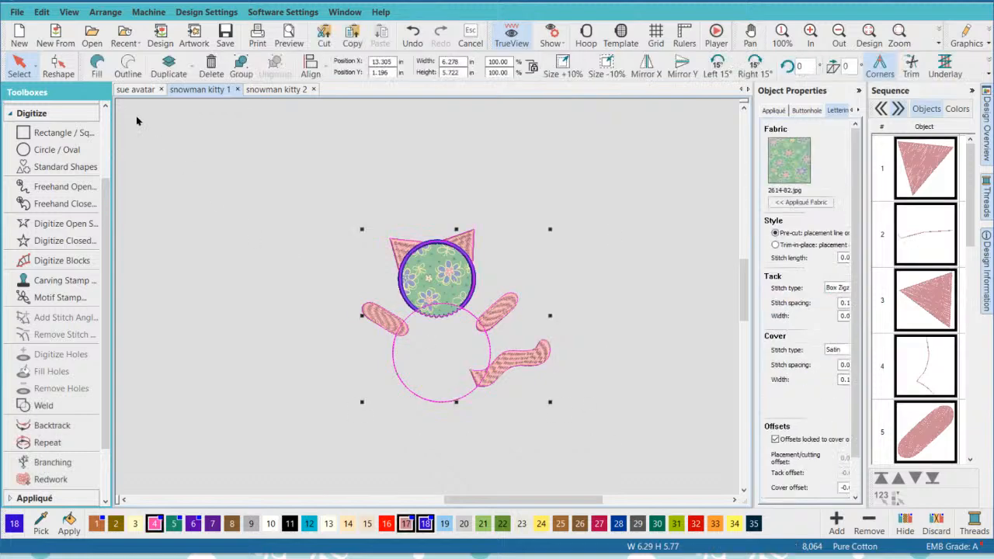
click(42, 12)
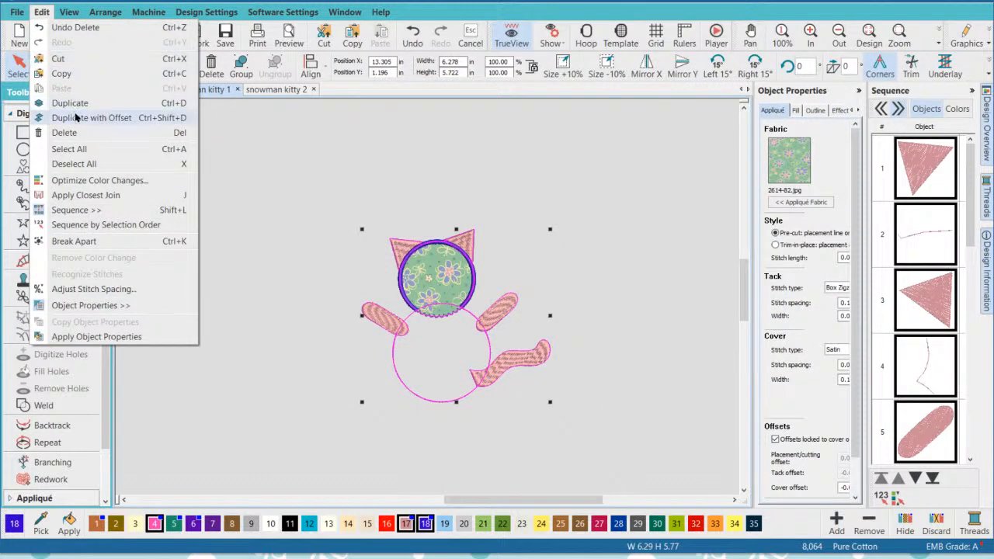
click(98, 196)
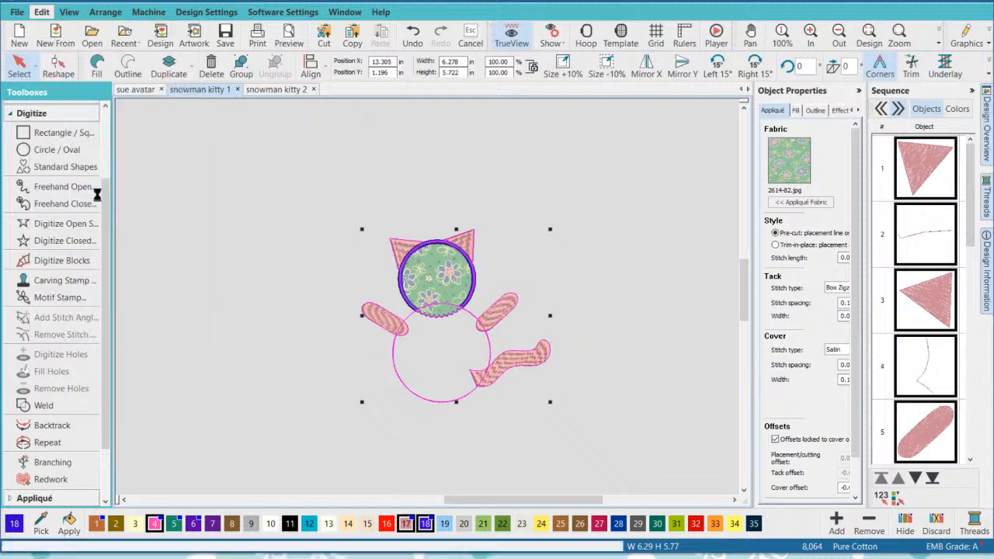
click(511, 35)
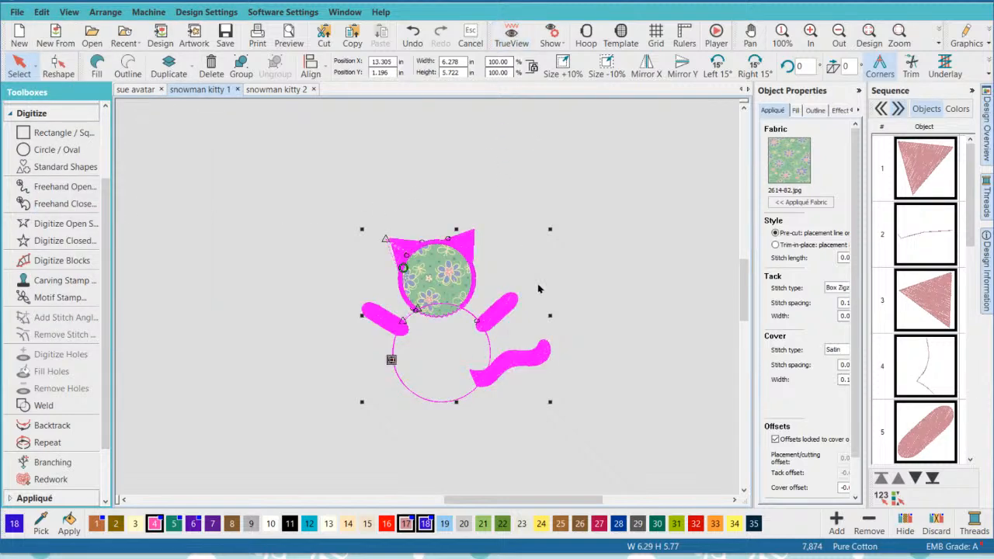
click(604, 335)
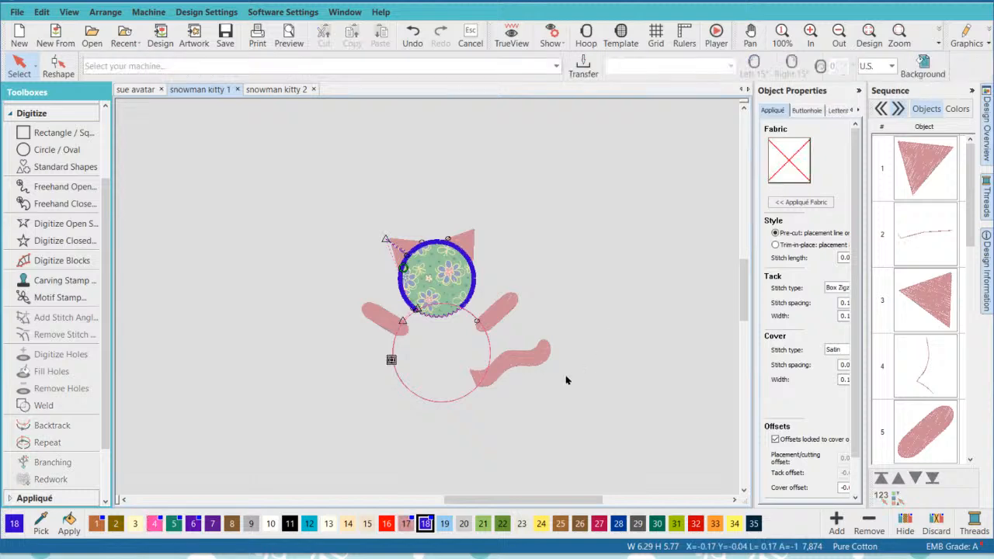
- Unhide all the hidden objects in the stitching sequence, including the body appliqué
scroll(475, 346, up, 1)
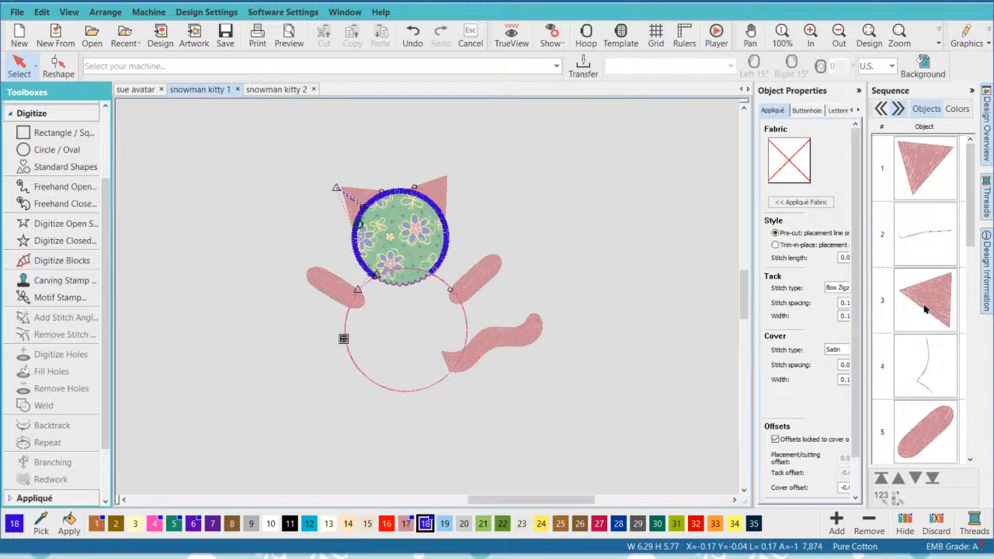
scroll(925, 310, down, 4)
scroll(923, 318, down, 5)
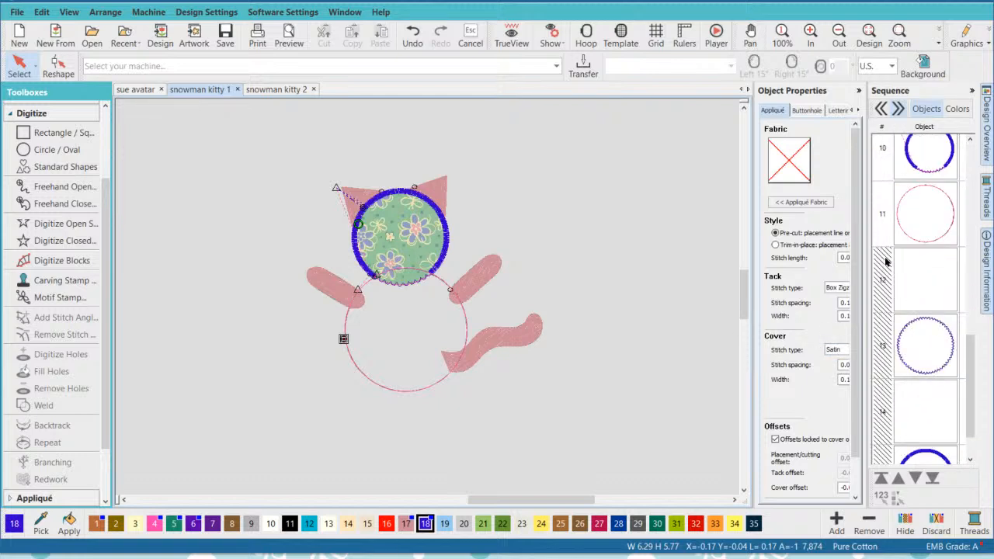
right_click(898, 261)
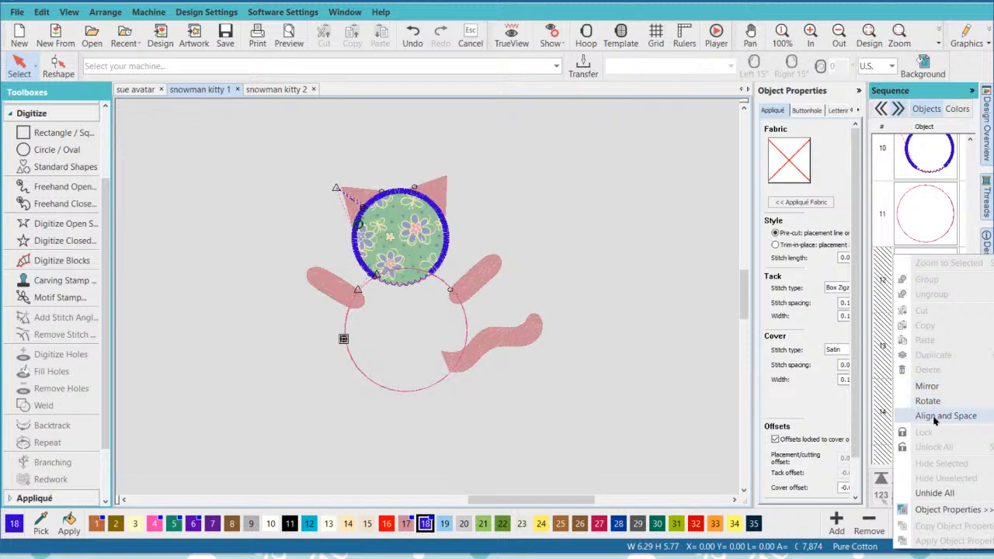
click(934, 494)
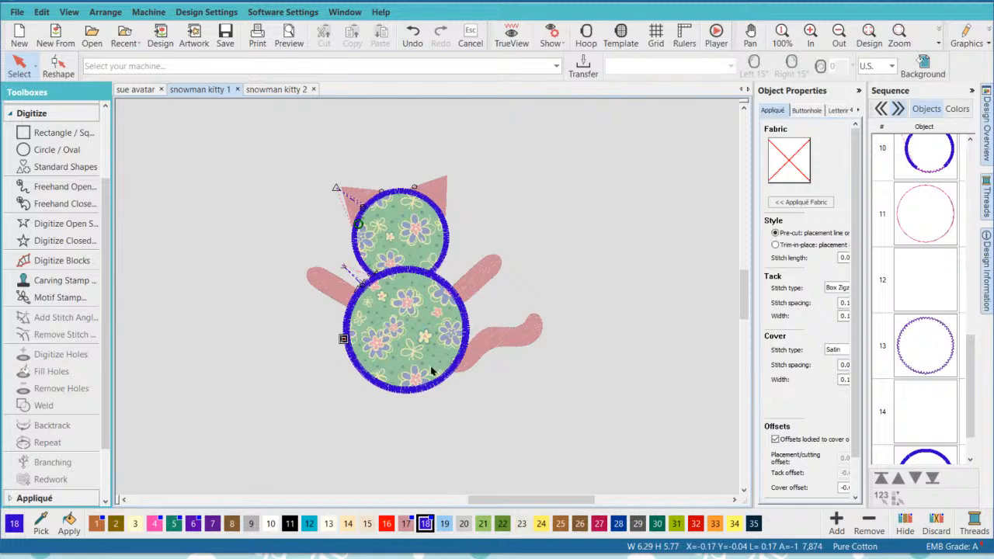
- Check the body circle's appliqué placement, tack, cover and offset settings with the properties shown in full width
click(435, 337)
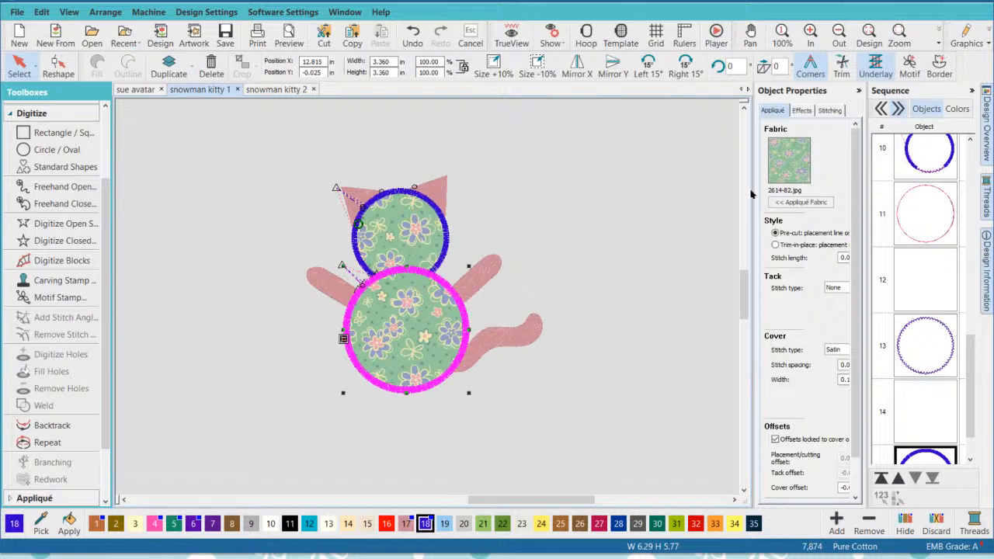
drag(753, 189, 721, 189)
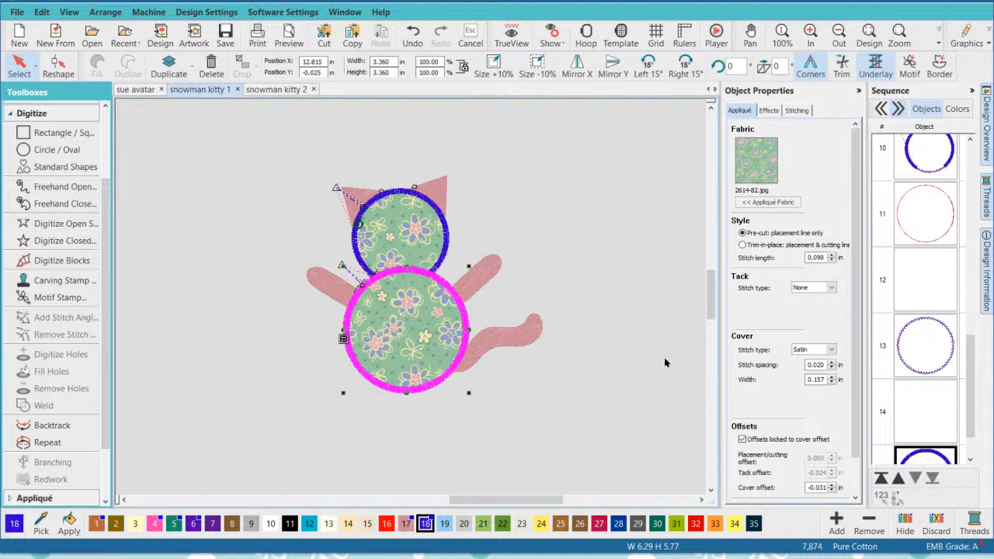
click(602, 347)
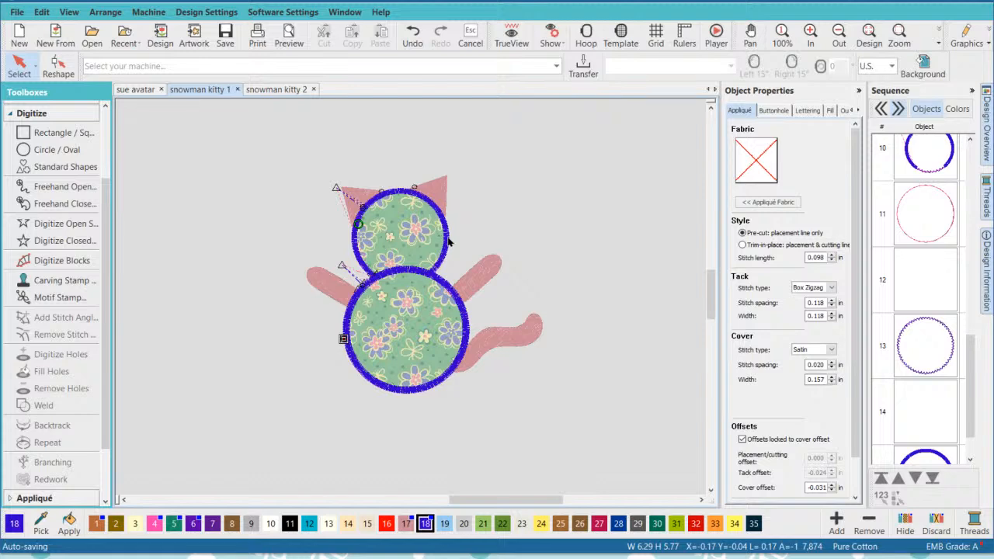
- Switch to the snowman kitty 2 design and examine the plain black head and body circles beside the finished kitty
click(276, 90)
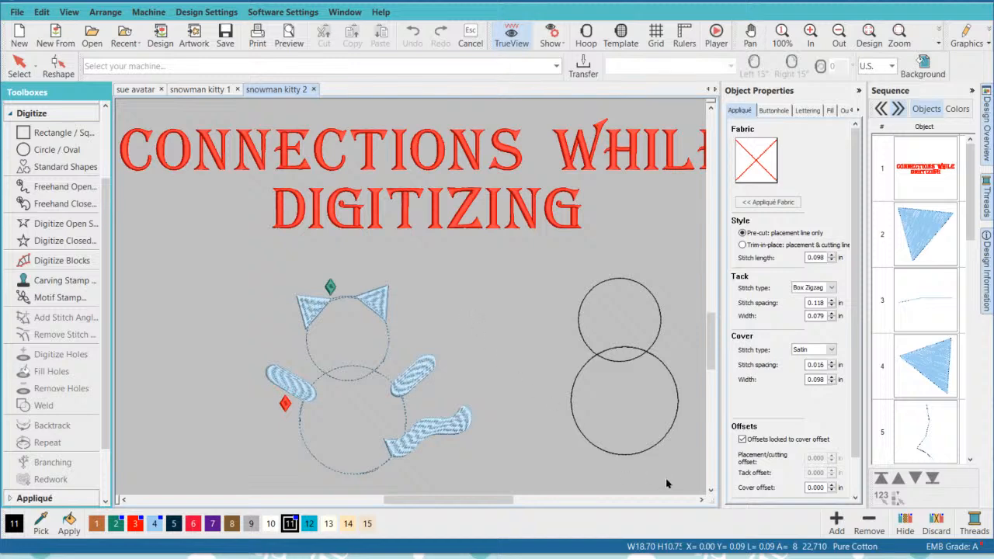
click(702, 500)
click(702, 499)
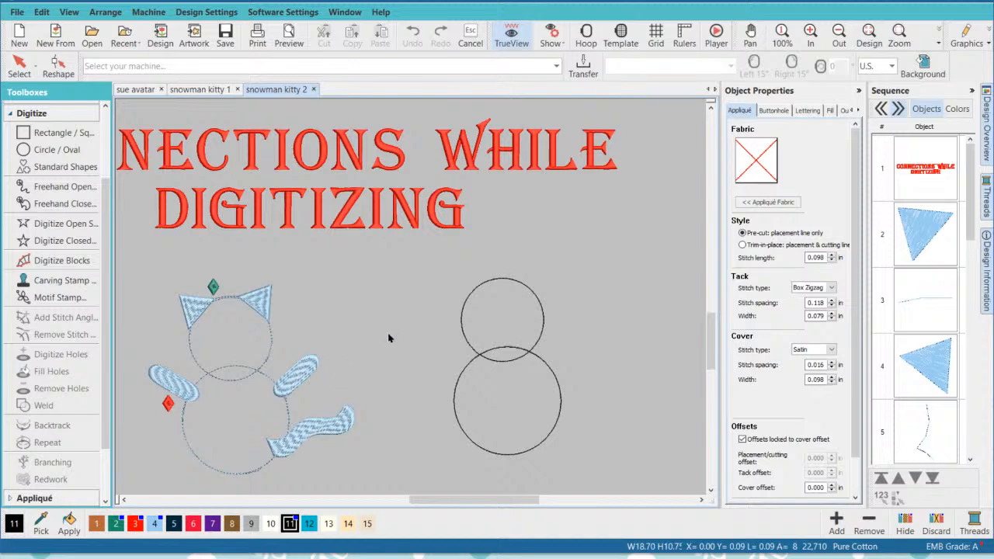
click(505, 361)
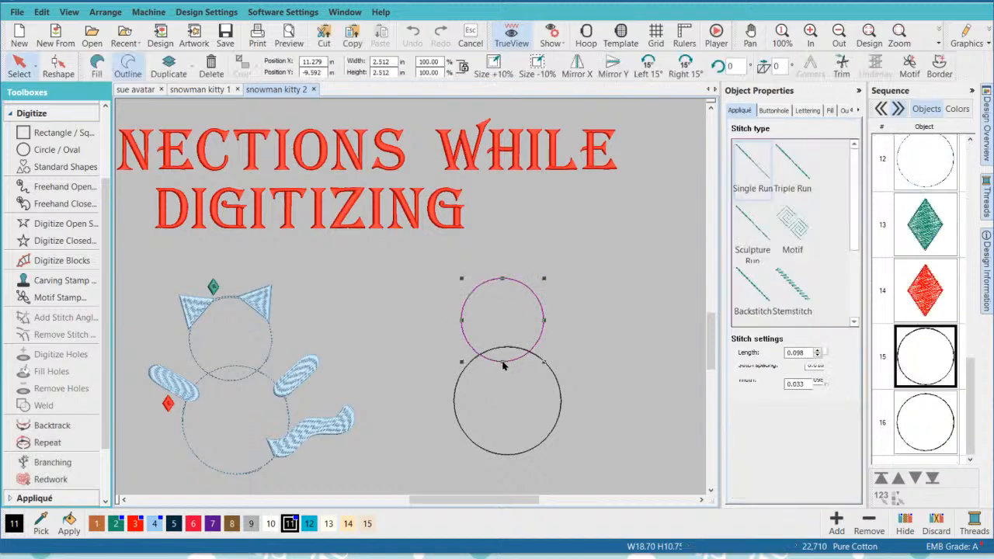
click(640, 345)
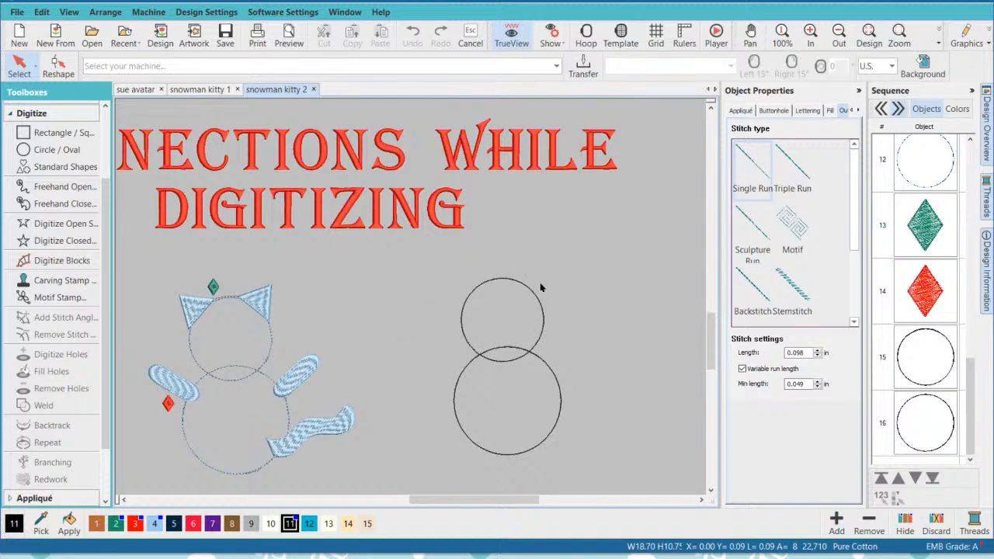
click(562, 406)
click(586, 389)
scroll(541, 377, up, 1)
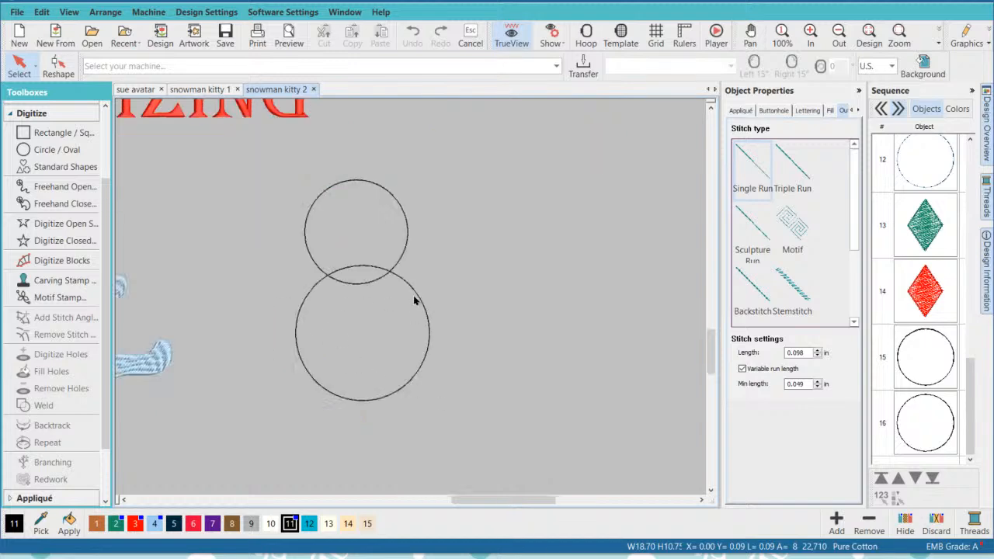
scroll(411, 305, down, 1)
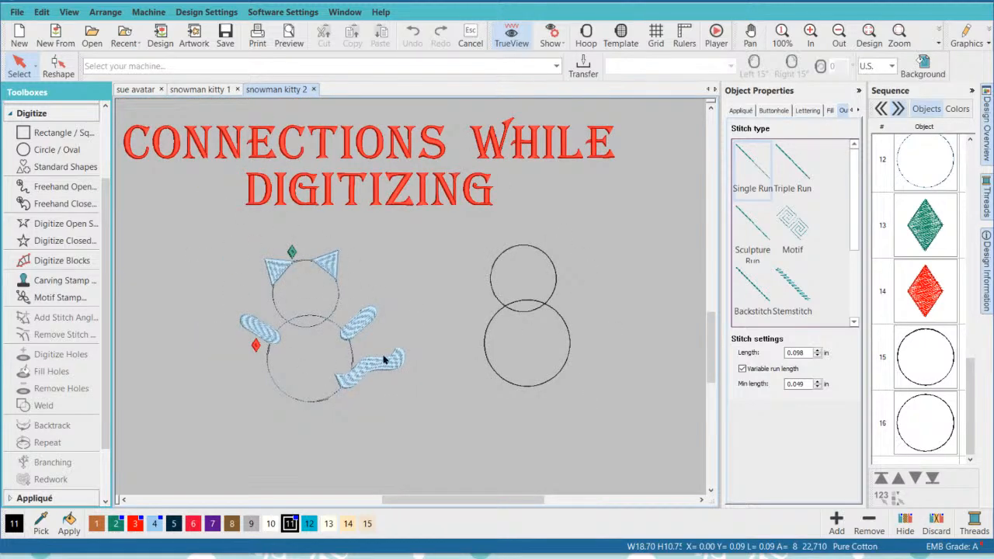
scroll(406, 288, up, 2)
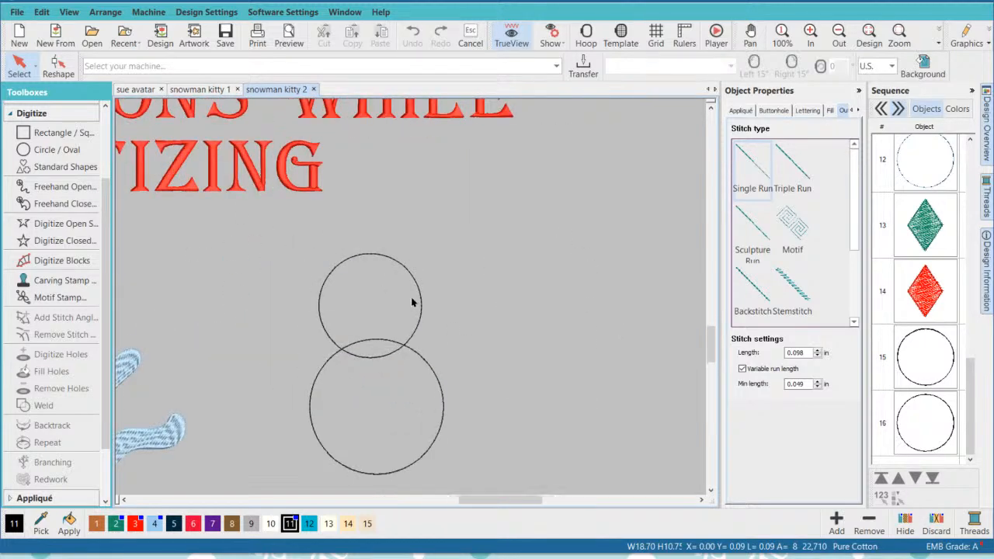
click(711, 490)
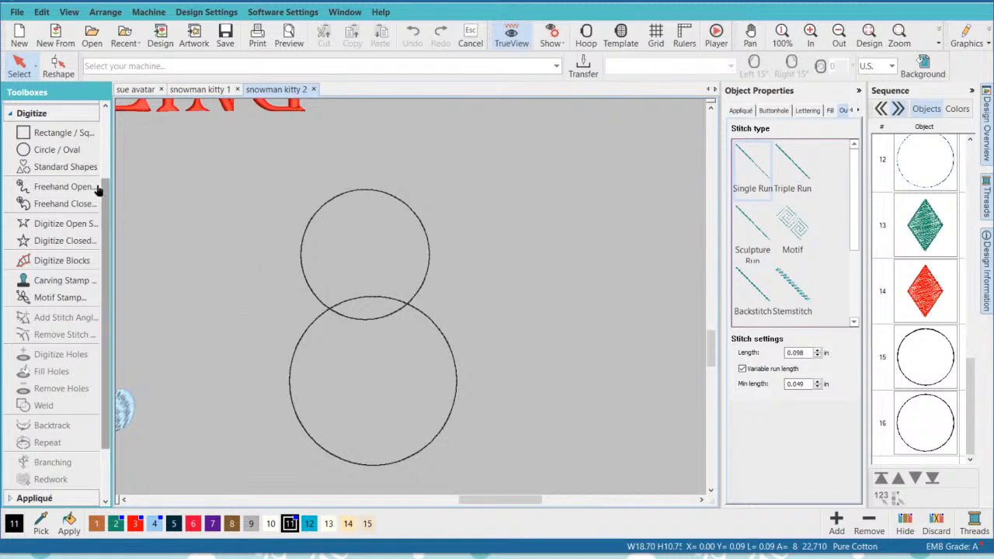
- Add a filled triangle from Borders shape U, about 1.19 by 1.06 in, and move it to the head circle's upper-left edge
click(77, 167)
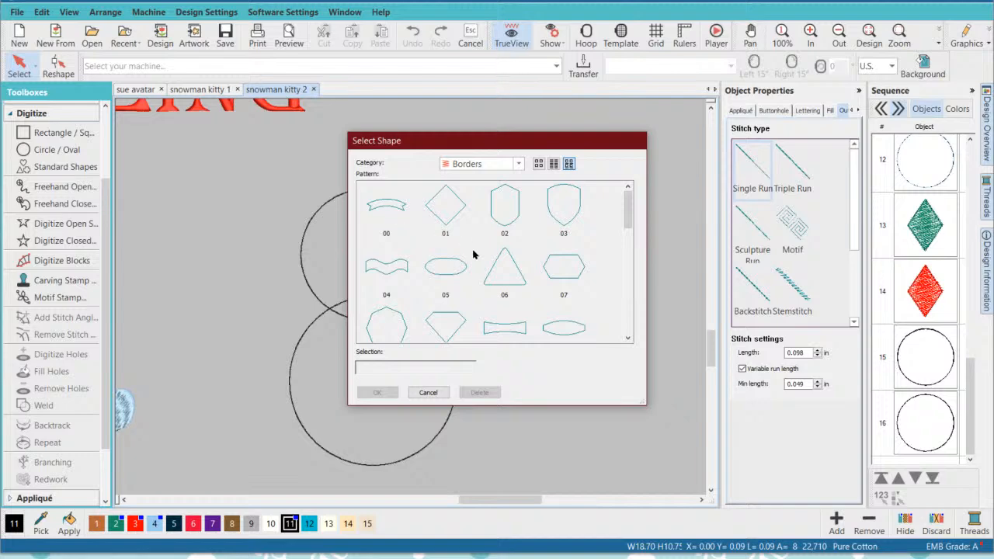
scroll(475, 243, down, 6)
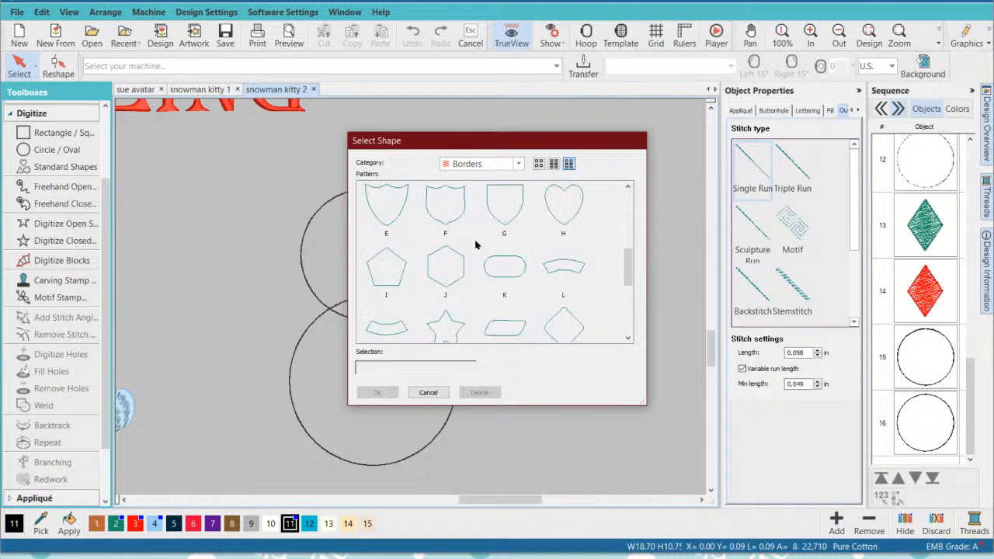
scroll(451, 260, down, 3)
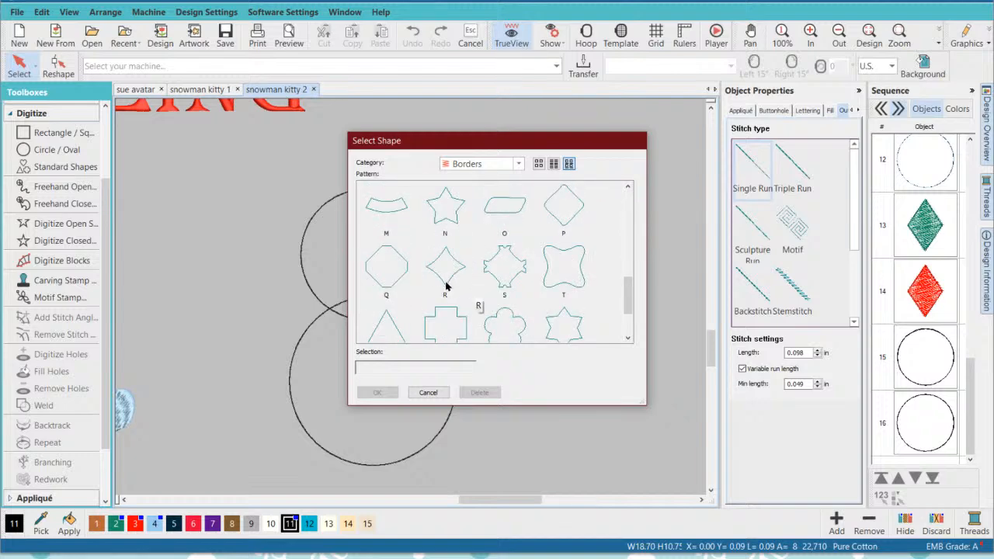
scroll(436, 281, down, 2)
click(390, 250)
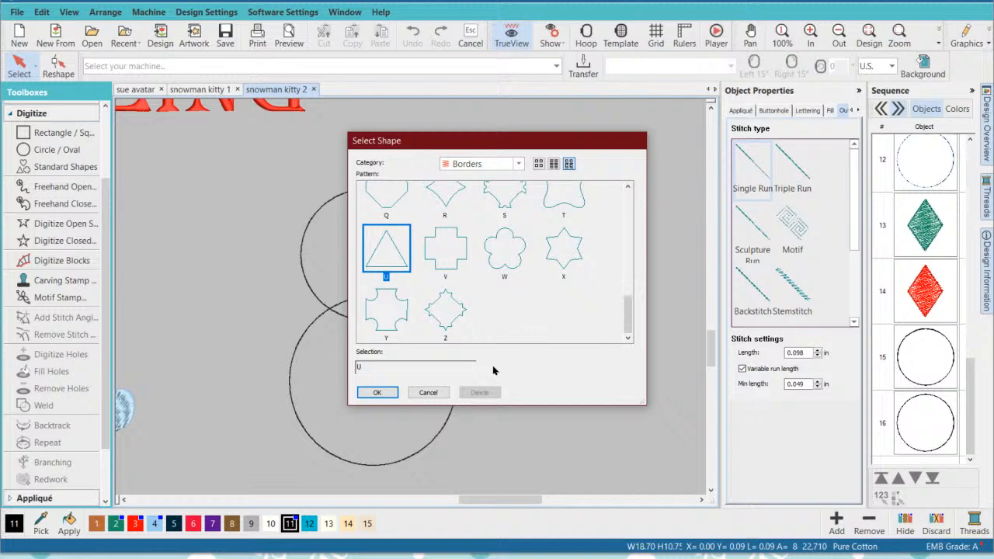
click(377, 394)
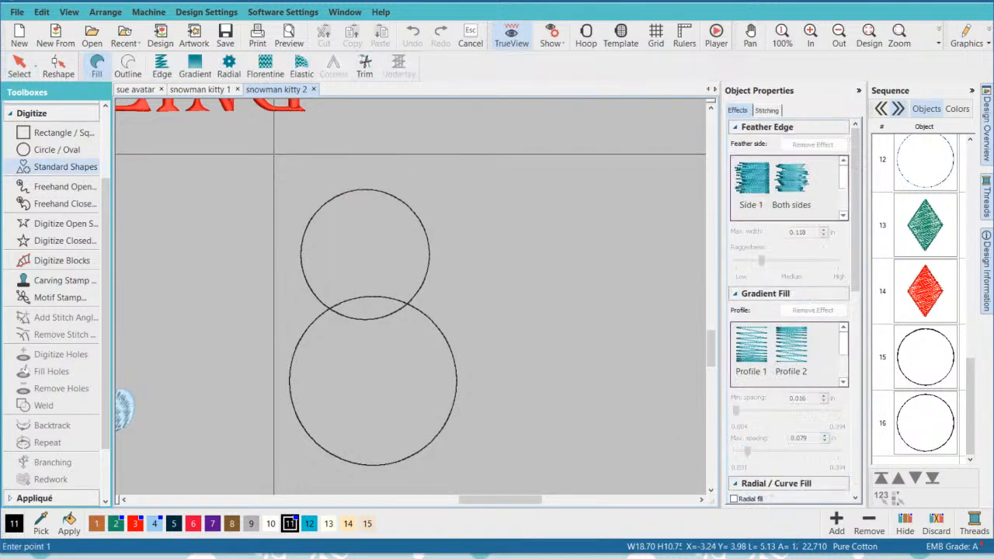
click(279, 160)
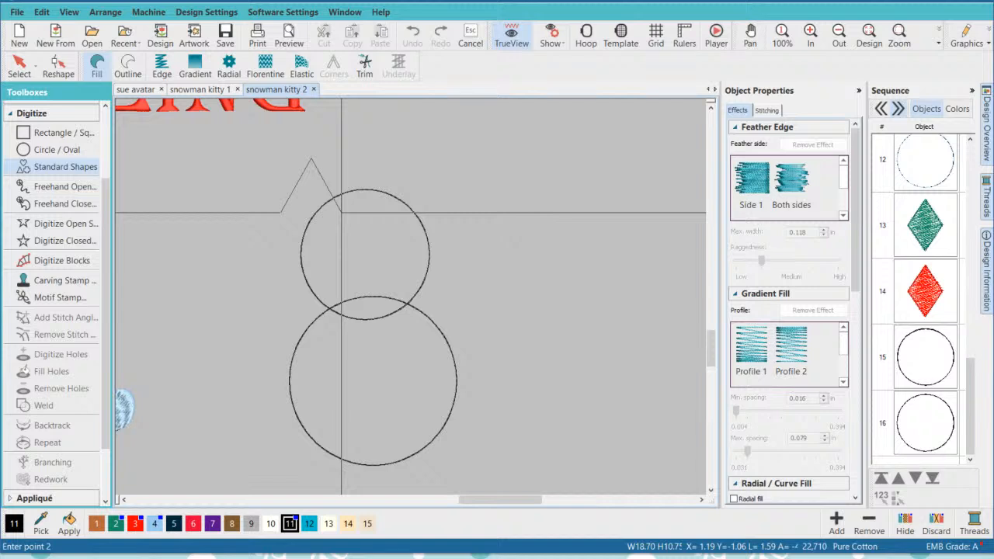
click(341, 212)
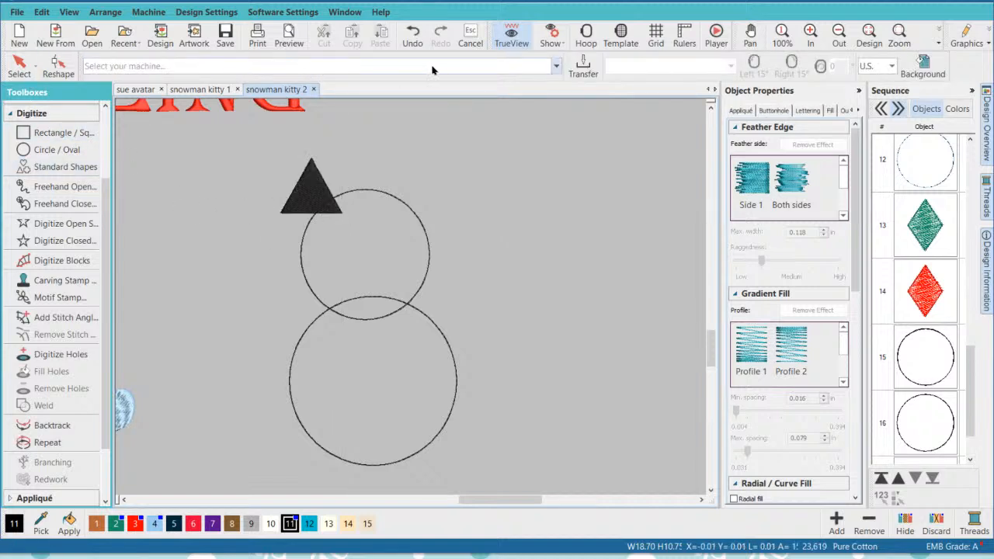
click(20, 66)
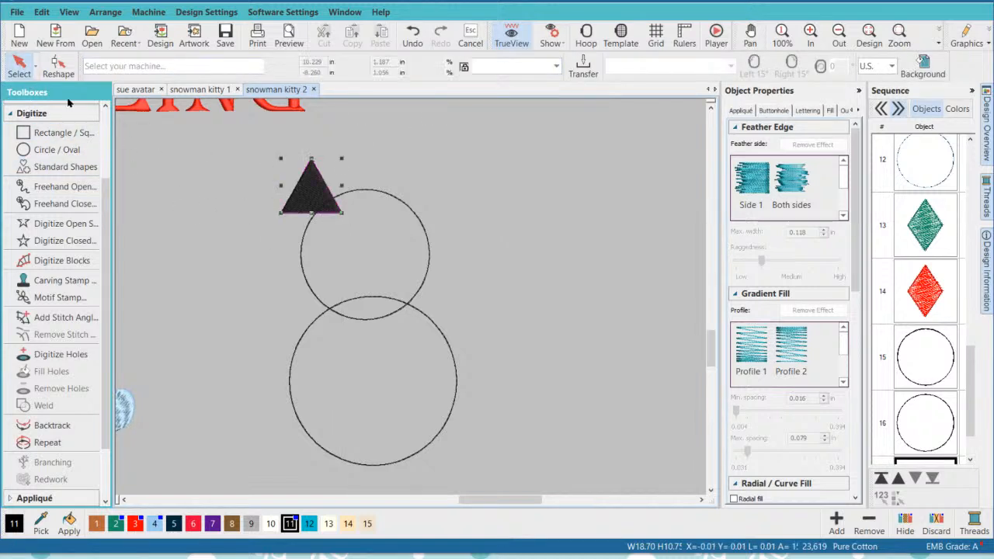
drag(312, 191, 317, 172)
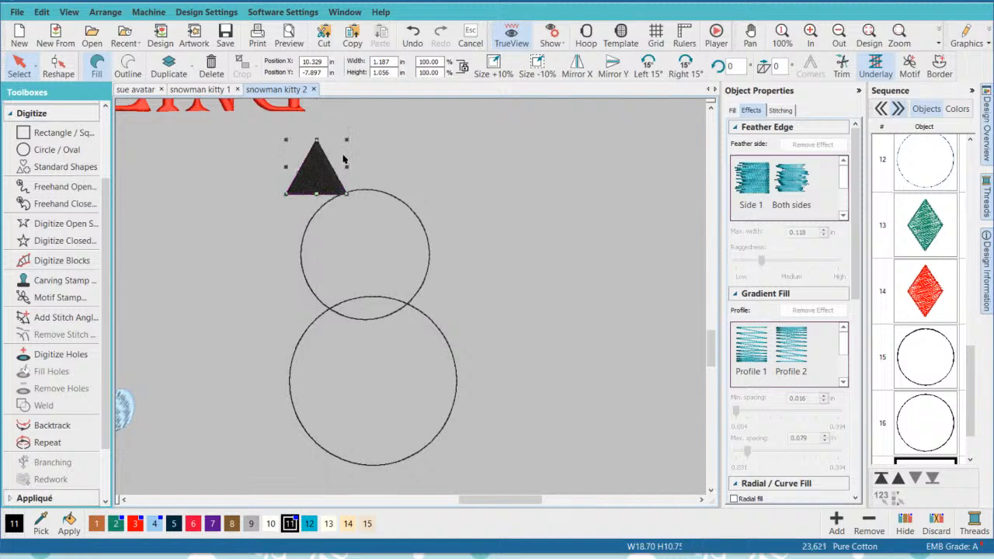
- Rotate the triangle into a tilted ear on the head circle's upper-left edge and recolour it with teal color 12
click(318, 170)
drag(346, 143, 317, 191)
click(379, 224)
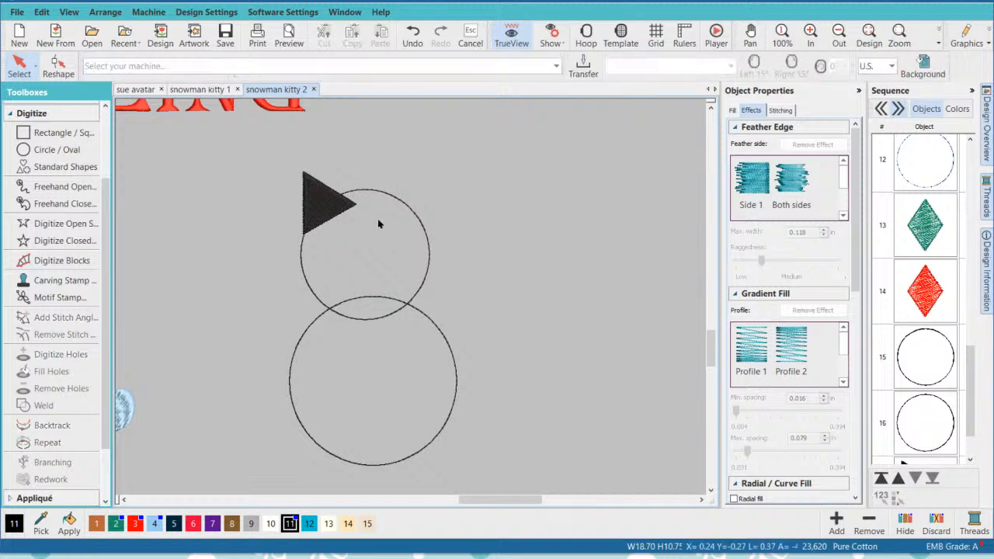
click(341, 196)
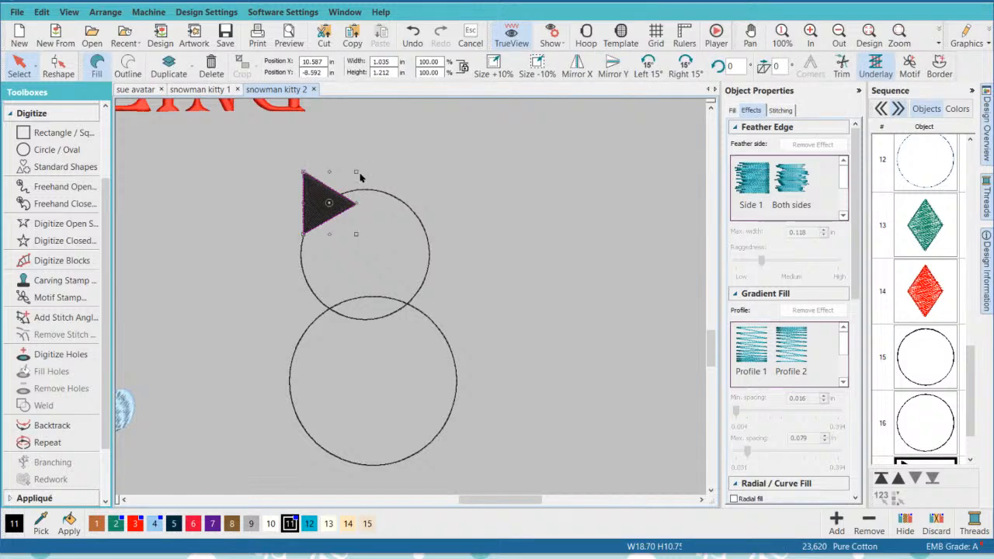
drag(359, 172, 354, 167)
click(473, 223)
click(328, 201)
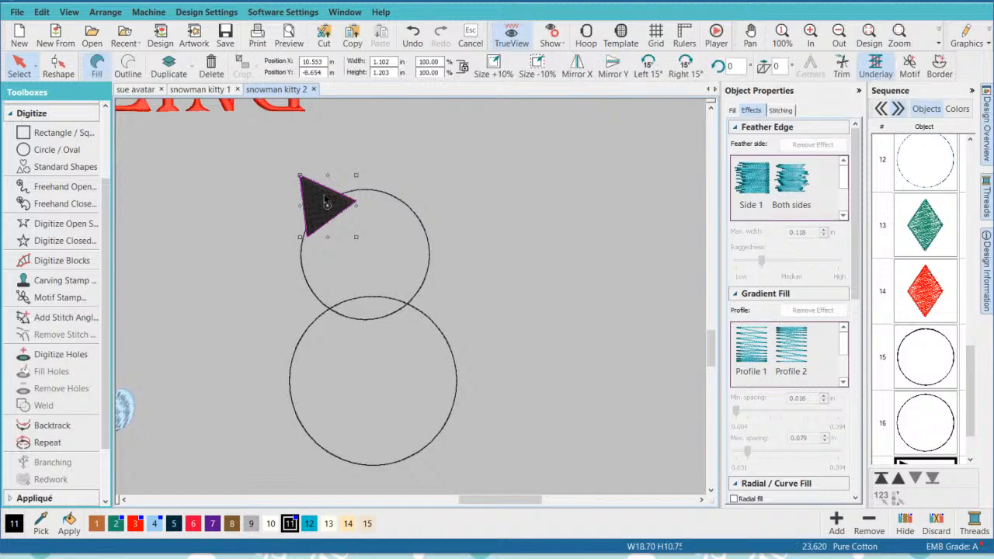
click(309, 523)
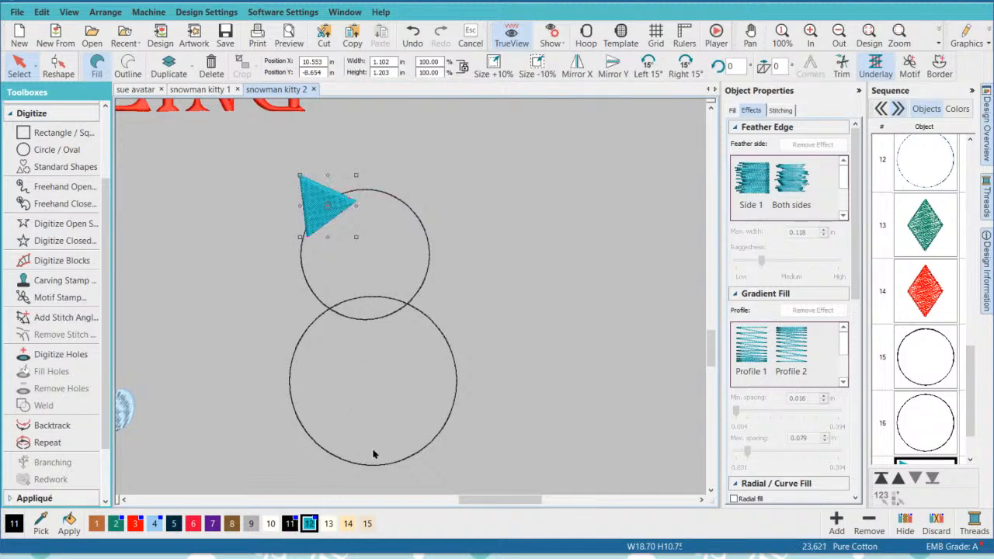
click(500, 219)
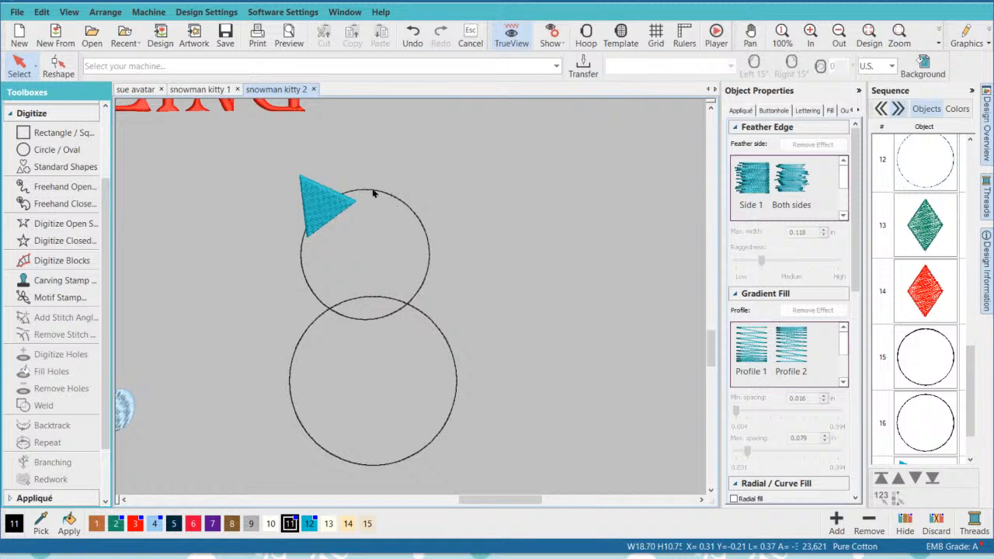
- Digitize an open Single Run curve, about 1.31 by 0.27 in, from the left ear along the head circle's top edge
click(66, 224)
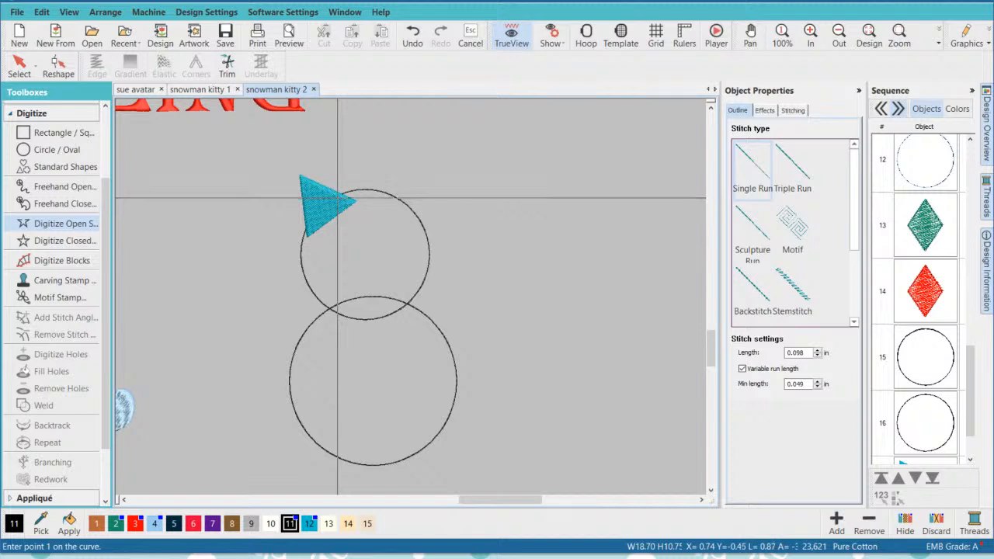
click(337, 199)
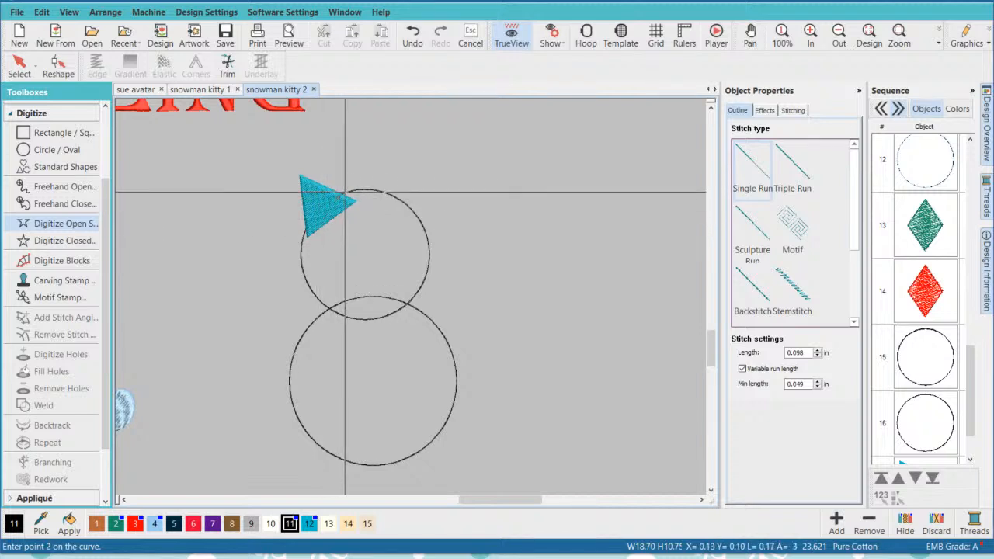
click(354, 190)
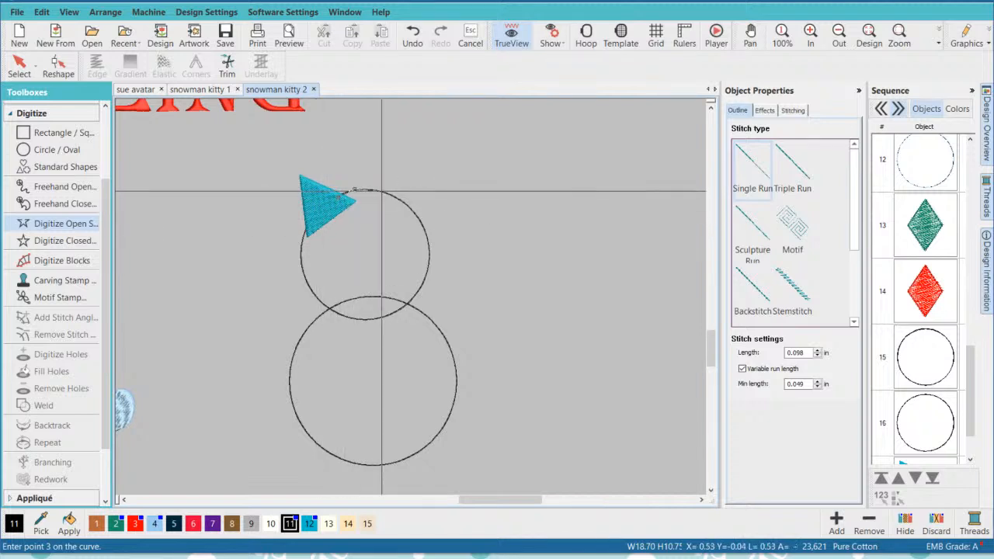
click(380, 191)
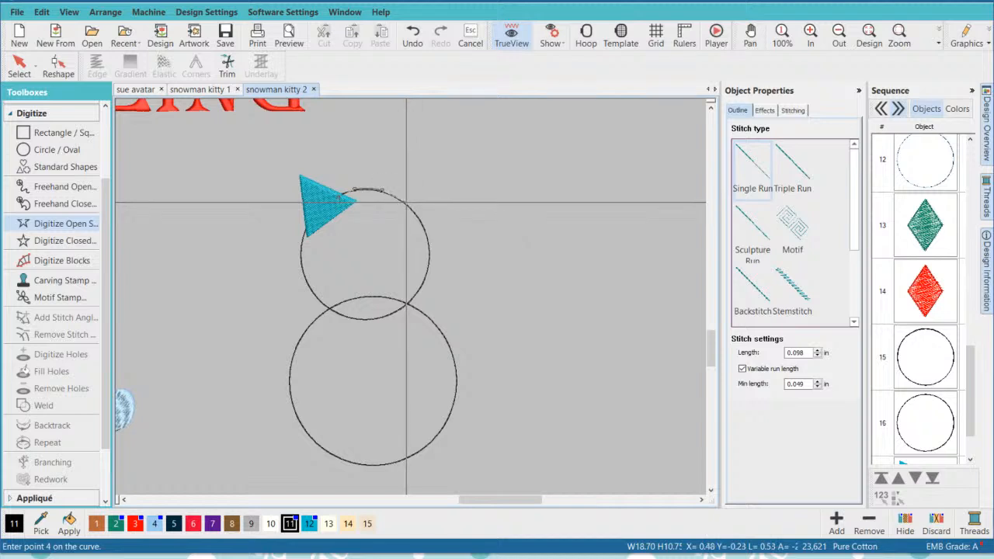
click(404, 201)
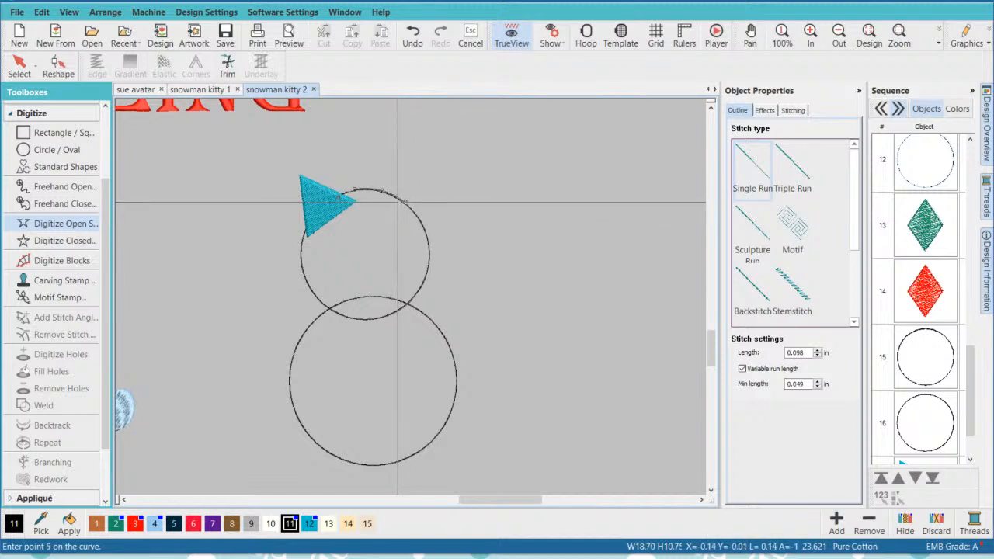
key(Return)
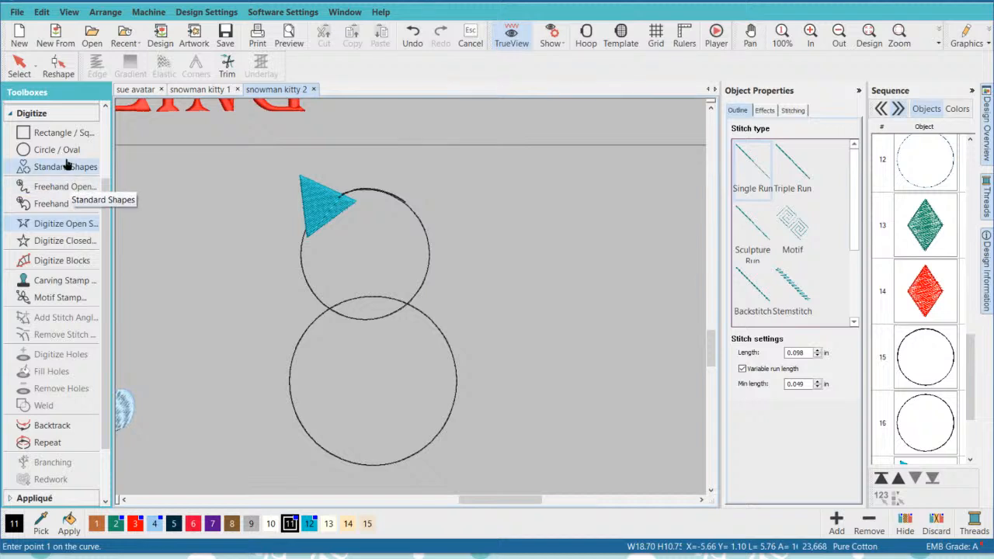
click(20, 66)
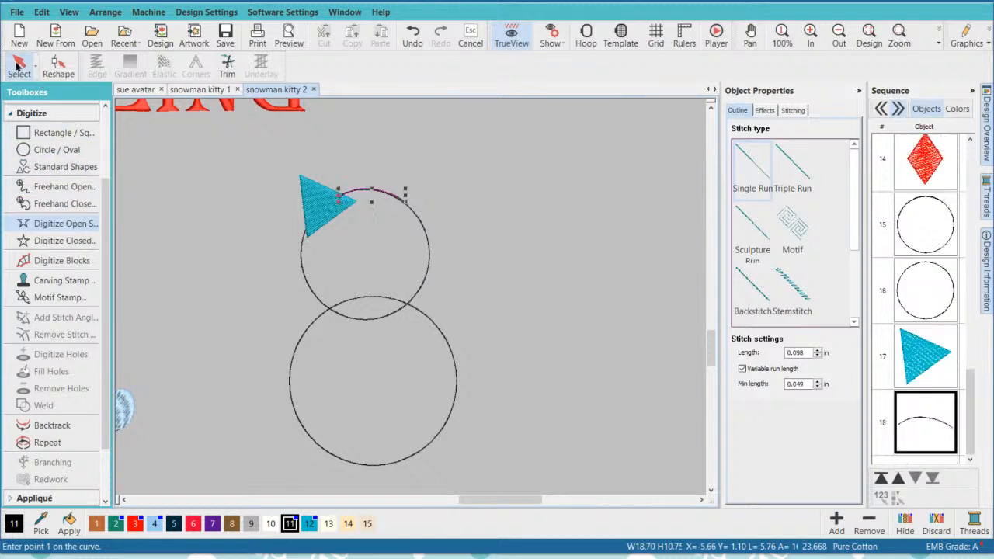
- Copy the teal ear and rotate and place the copy on the head circle's upper-right edge, at the connecting curve's end
click(304, 190)
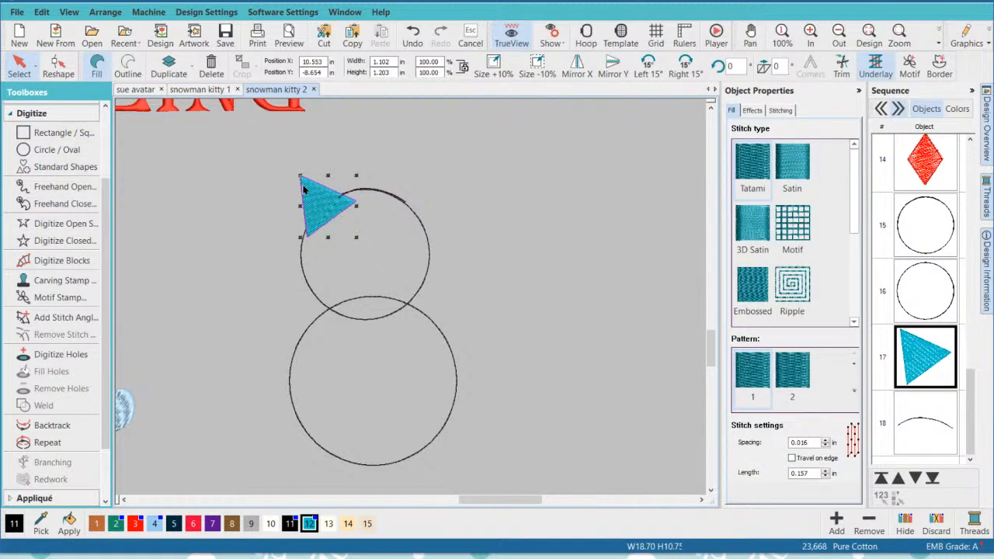
drag(304, 189, 450, 173)
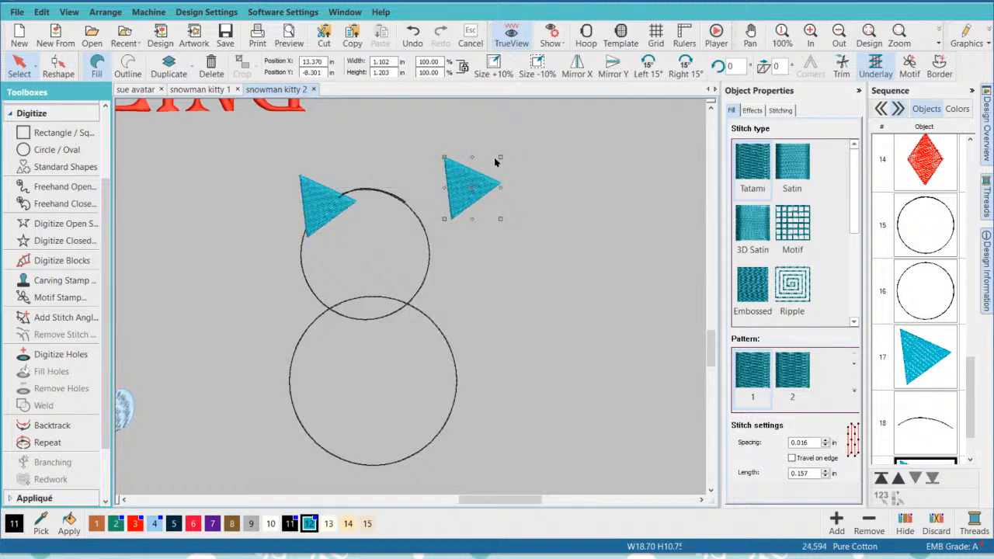
drag(501, 155, 431, 214)
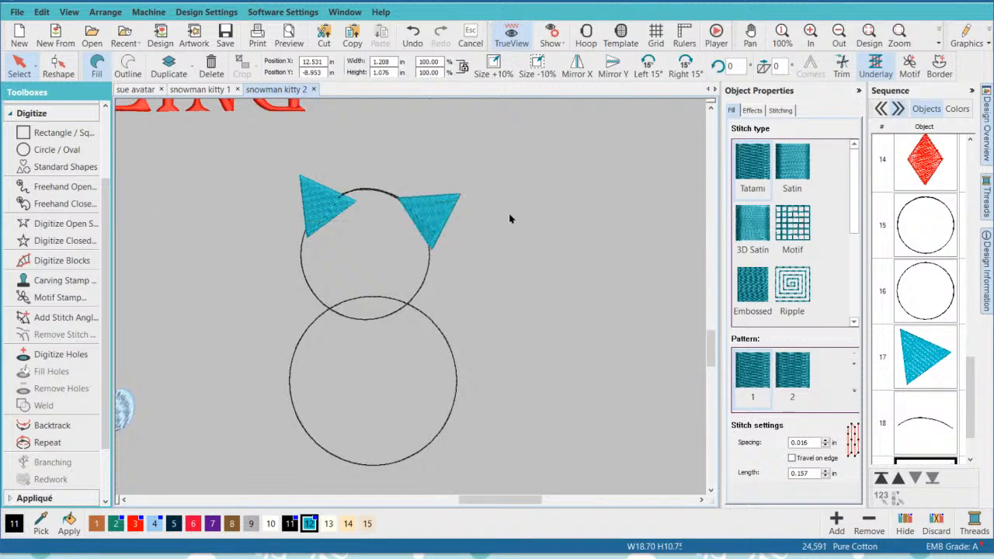
- Nudge both ears slightly up and to the left so they overlap the connecting curve and meet the head outline
click(321, 205)
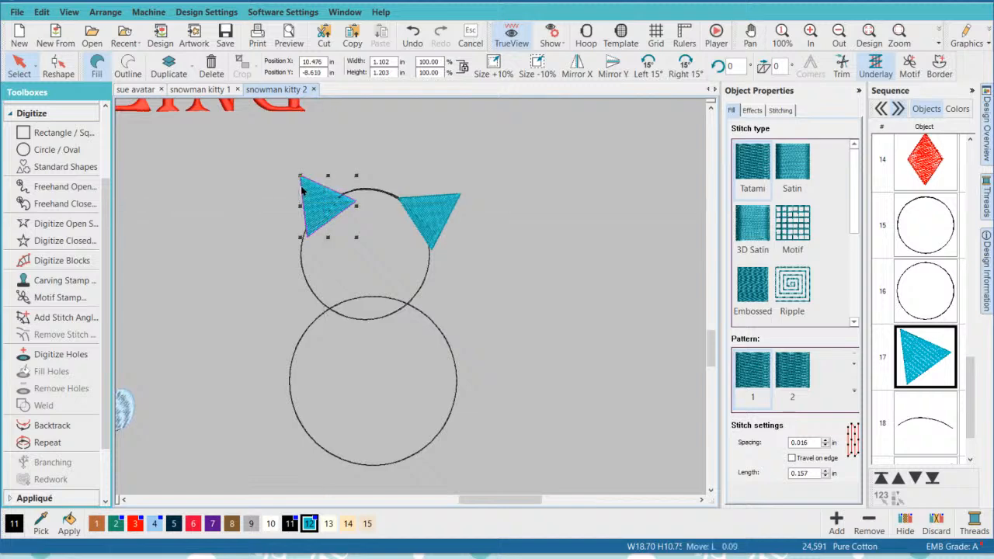
drag(303, 194, 301, 191)
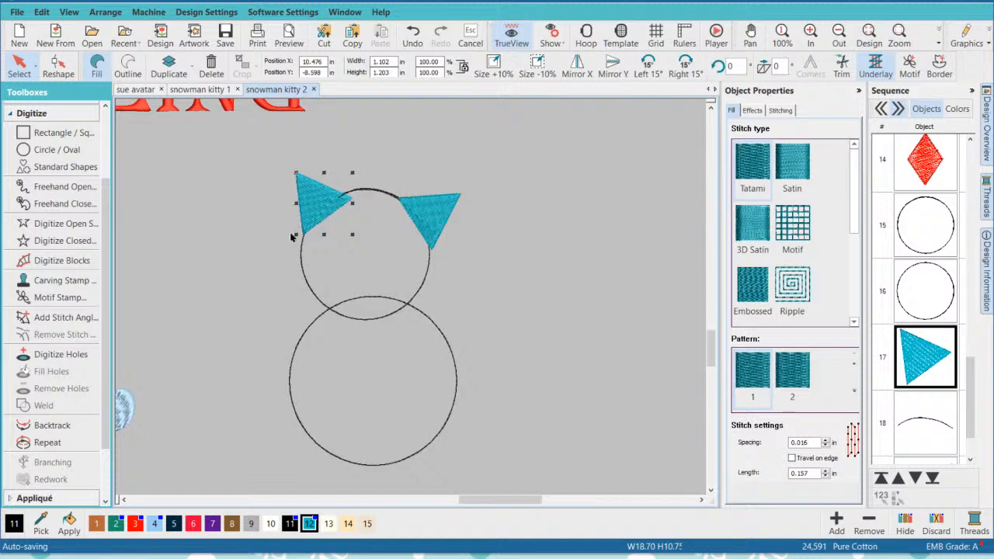
click(491, 251)
click(431, 211)
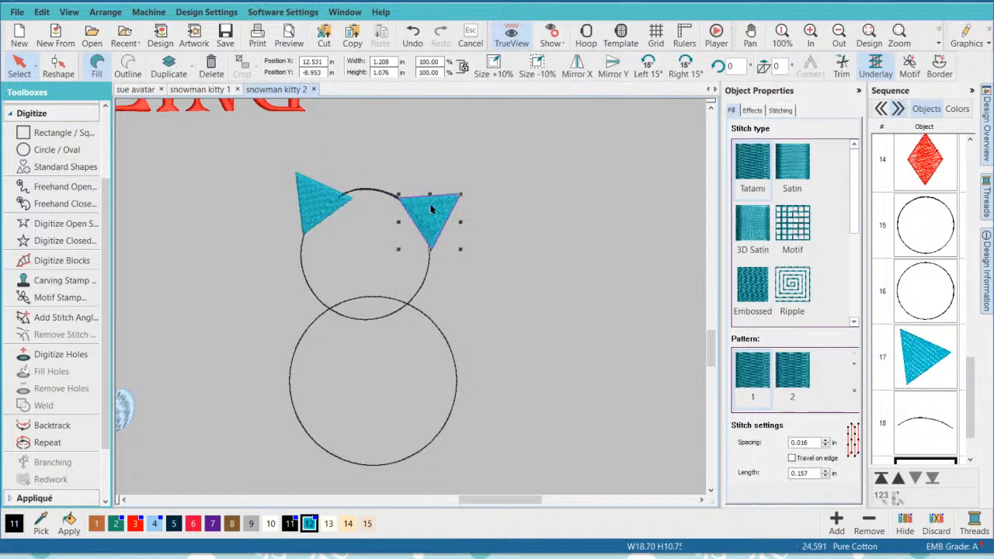
drag(429, 208, 425, 203)
click(492, 242)
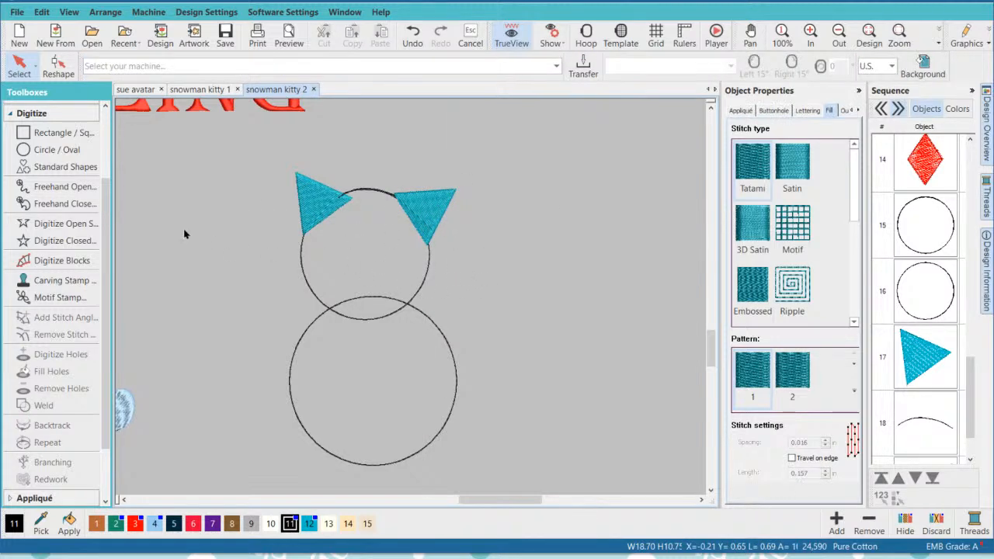
- Recolour the connecting curve with teal color 12 and check the stitching order of the two ears and the curve
click(930, 420)
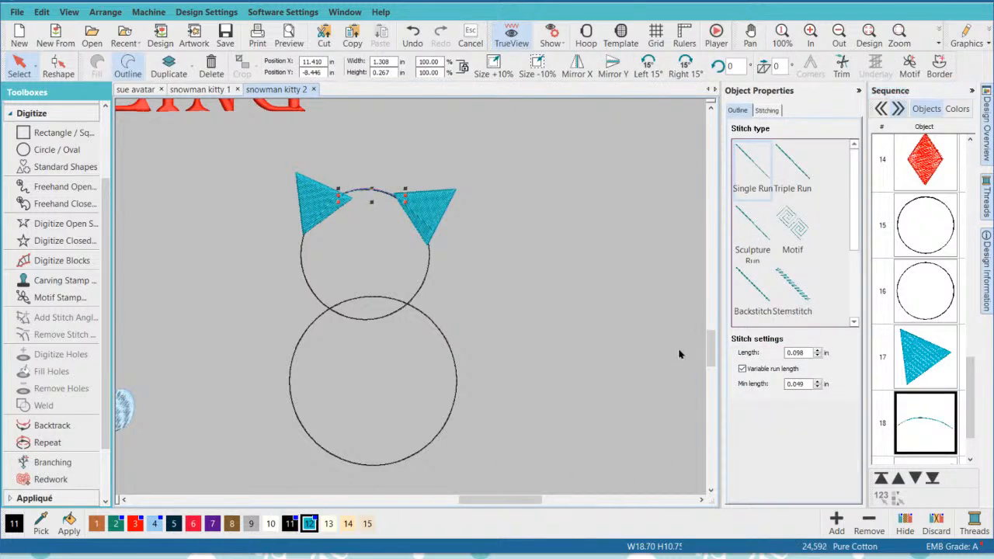
click(497, 315)
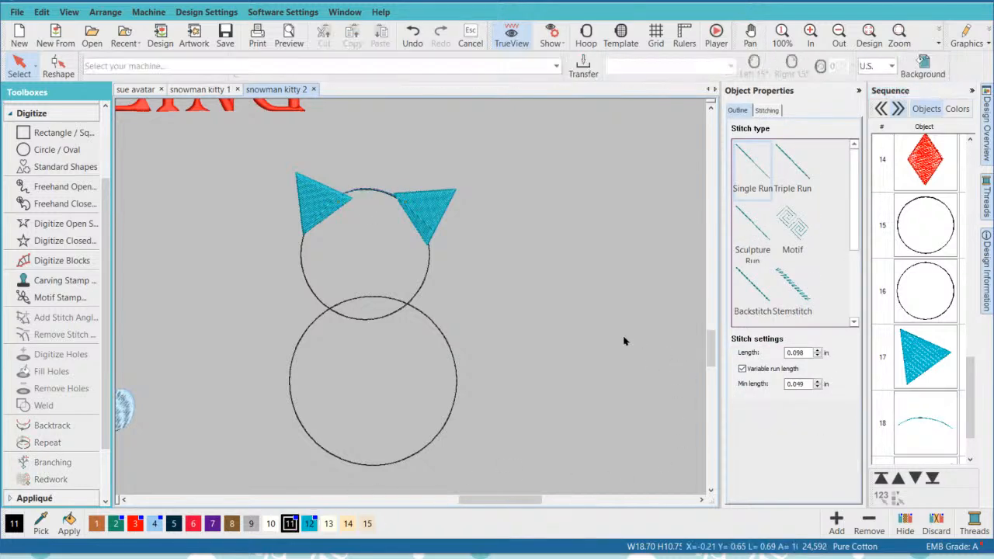
click(925, 355)
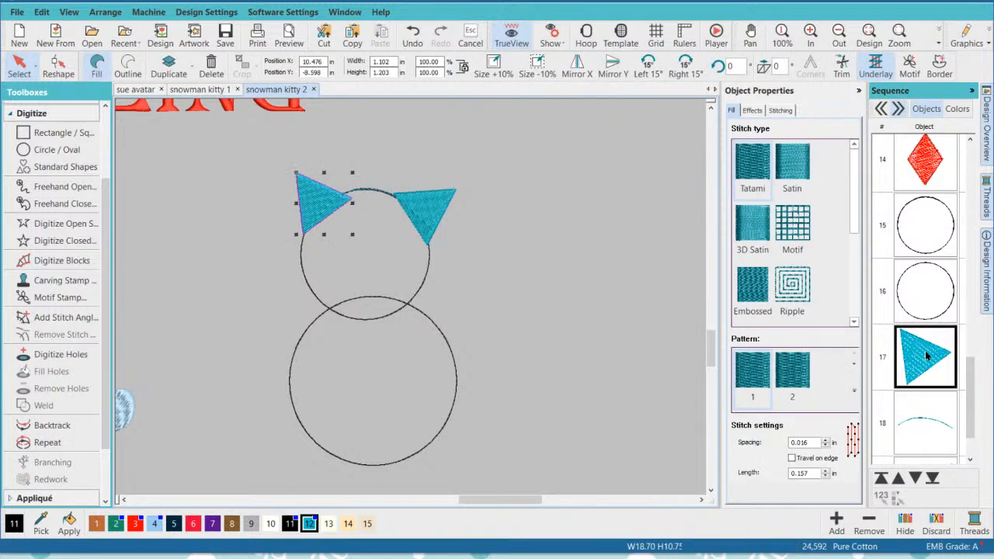
click(936, 425)
scroll(974, 404, down, 1)
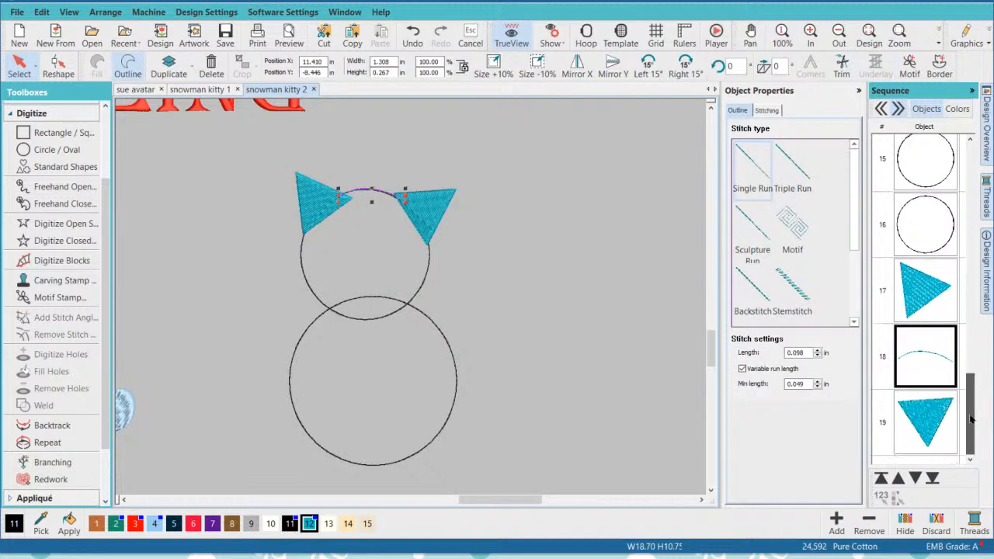
click(923, 419)
click(565, 342)
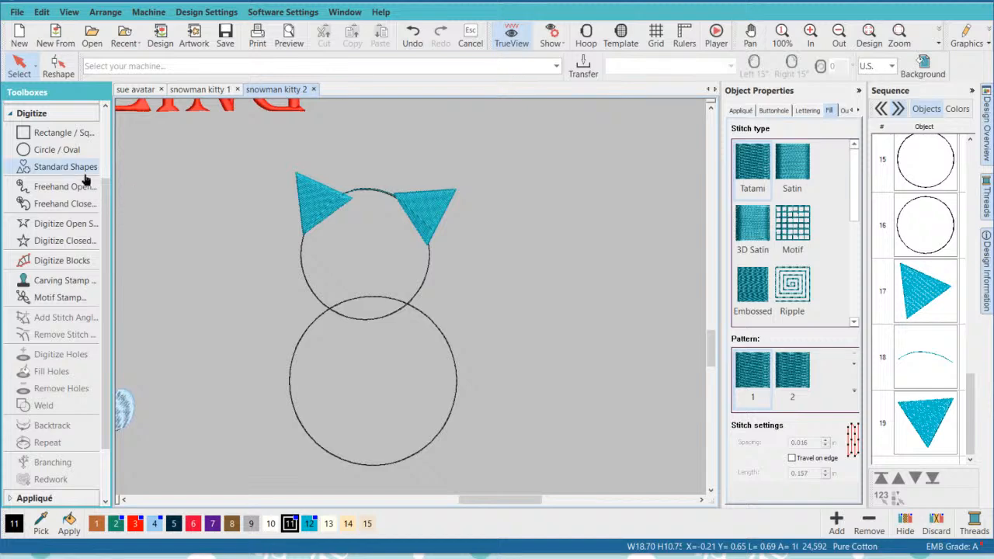
- Digitize an open Single Run path, about 0.80 by 1.95 in, from the right ear along the head edge to the body circle's upper-right edge
click(66, 224)
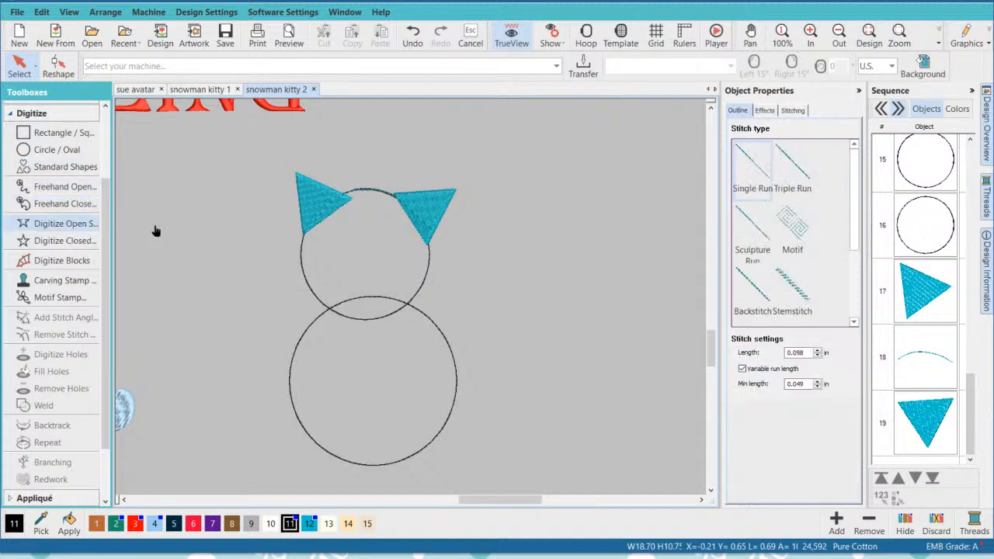
click(428, 245)
click(426, 269)
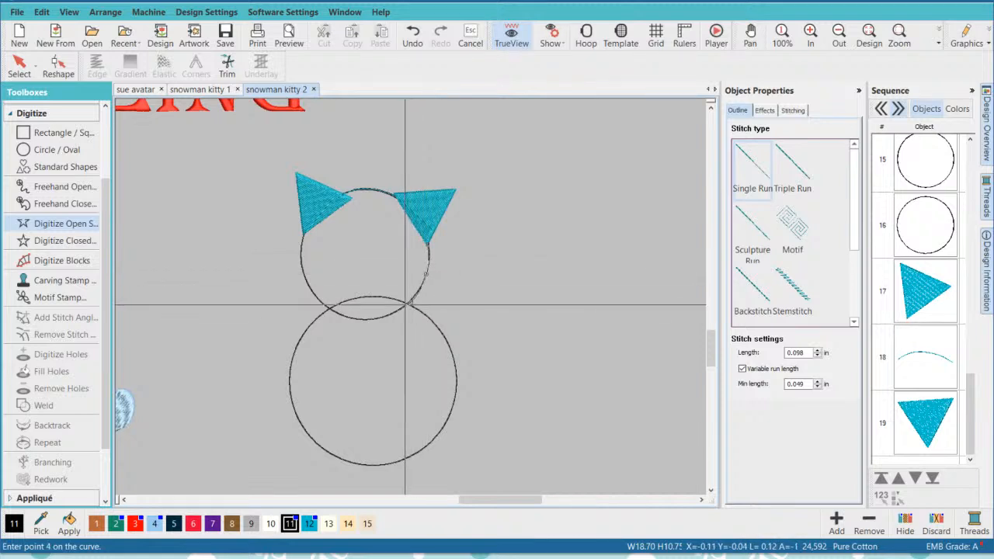
click(408, 302)
click(434, 324)
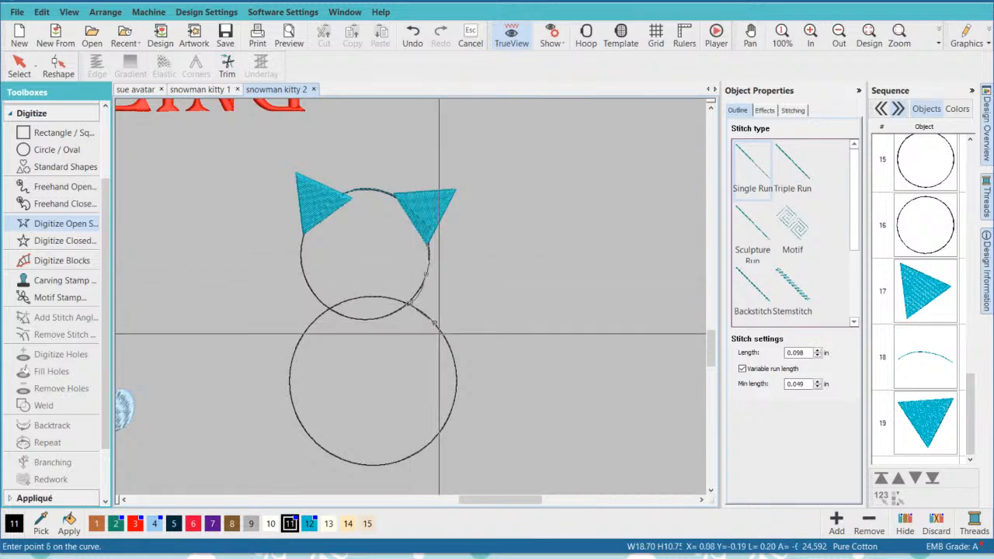
click(451, 349)
click(447, 343)
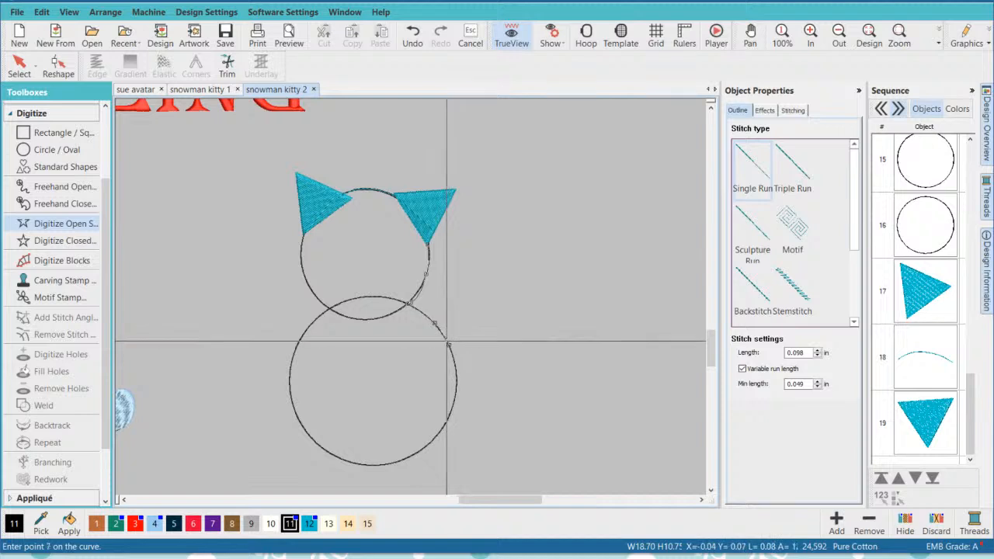
key(Return)
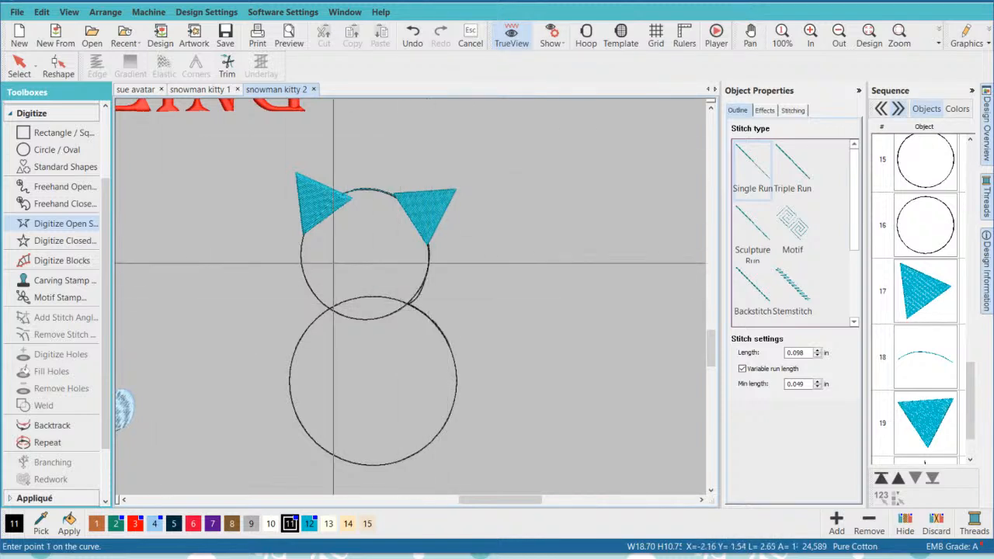
click(19, 67)
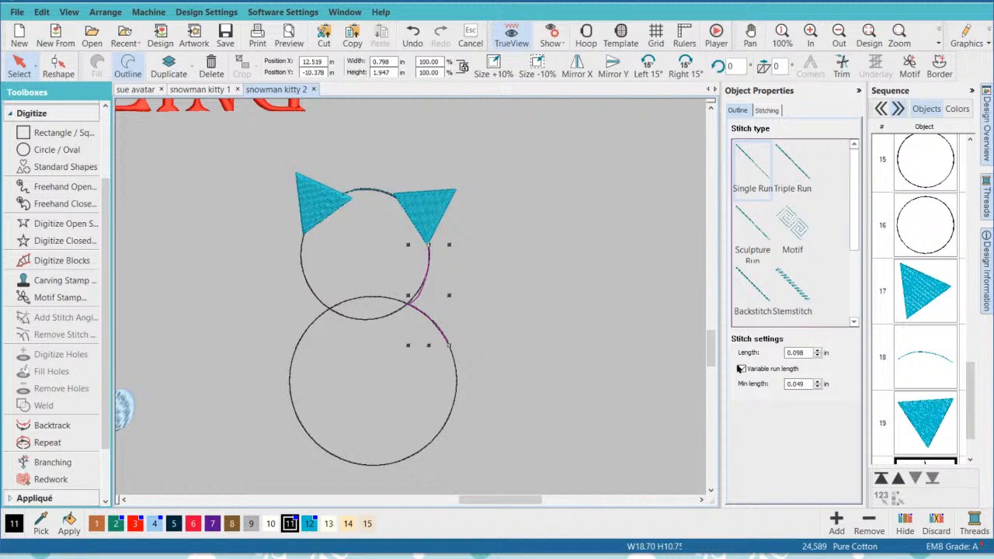
click(923, 312)
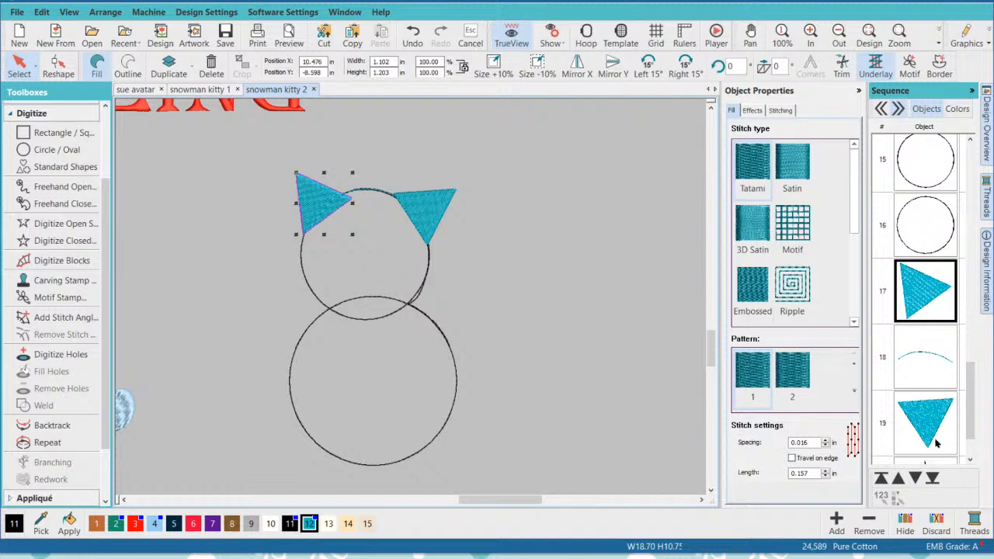
scroll(972, 408, down, 2)
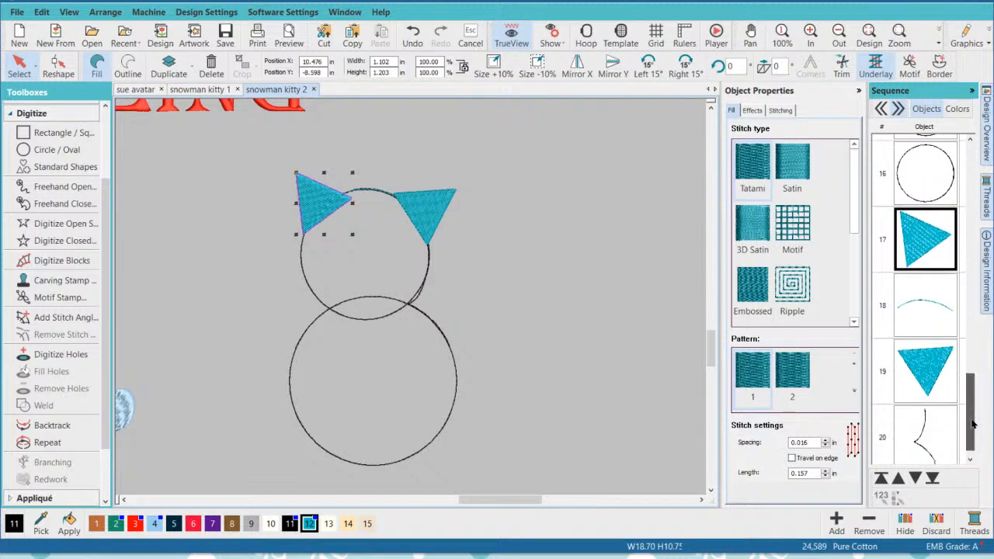
click(593, 365)
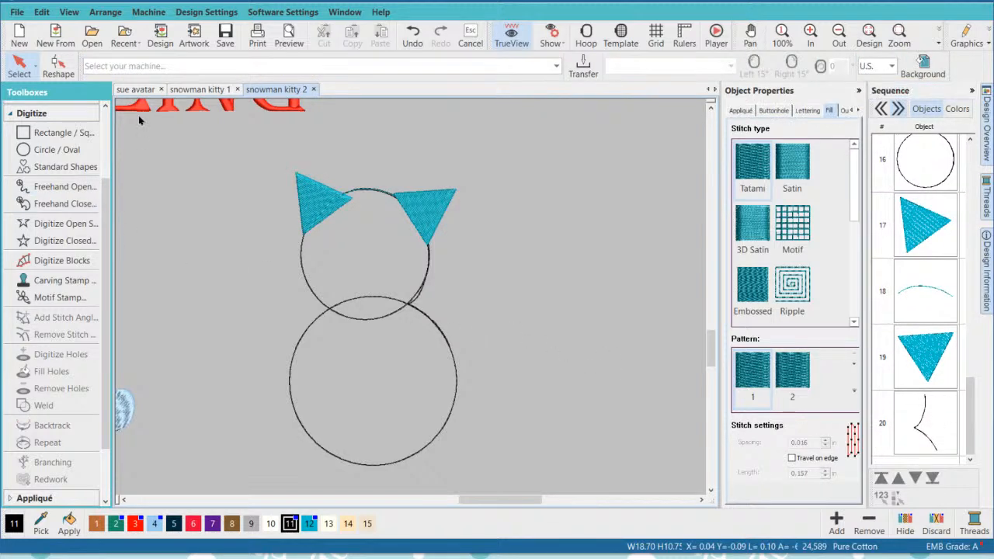
- Draw rounded-oblong standard shape K from the Borders category beside the second kitty's body circle, about 1.93 by 0.73 in
click(65, 166)
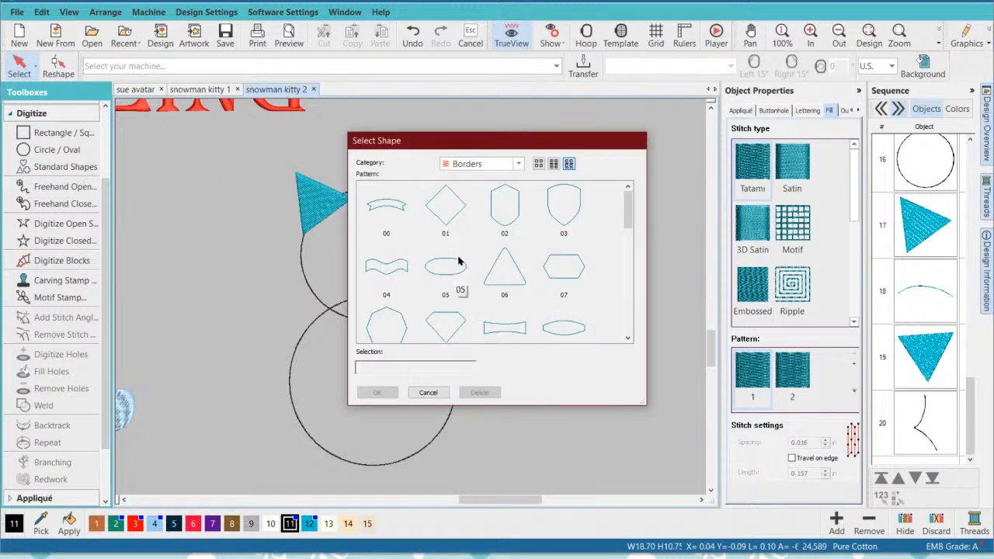
scroll(458, 251, down, 8)
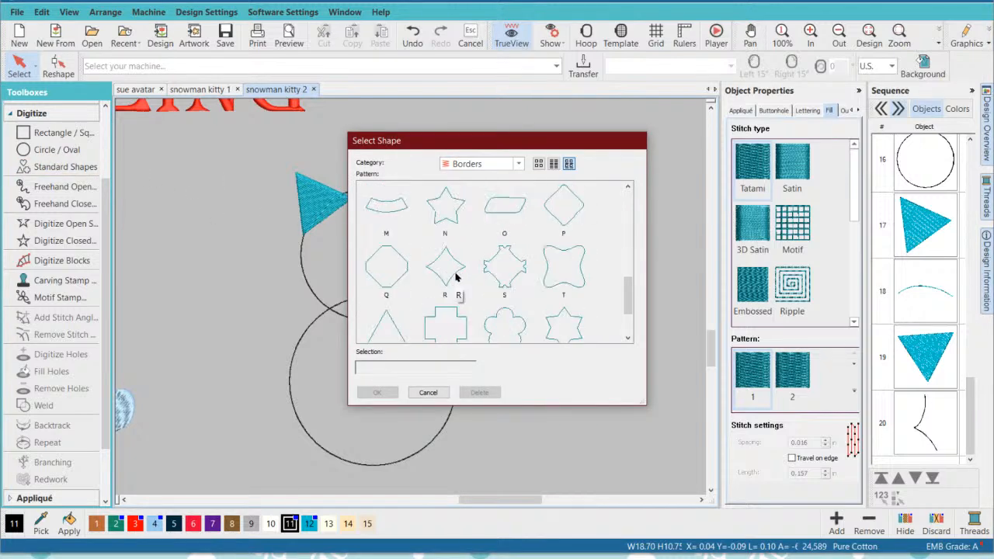
scroll(451, 272, down, 2)
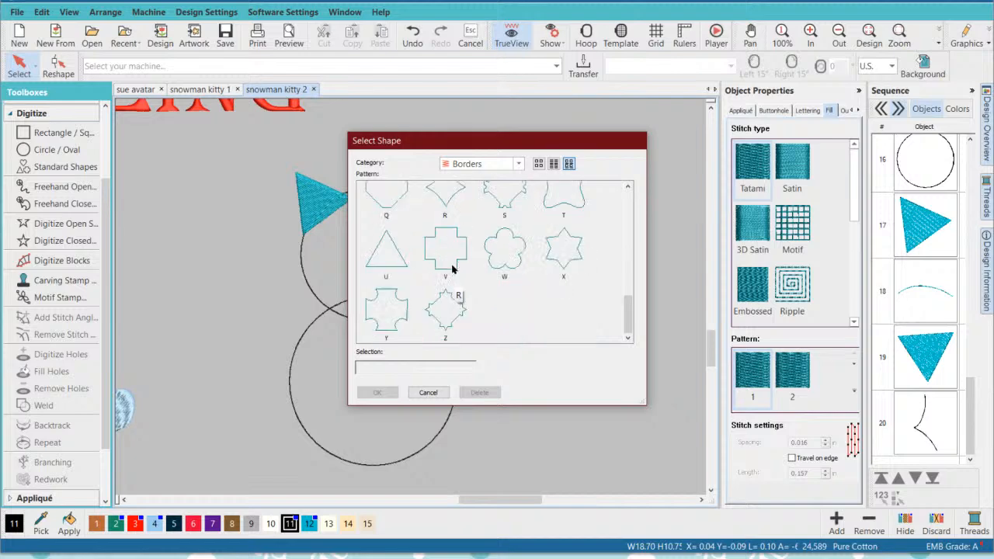
scroll(452, 268, up, 4)
scroll(454, 271, up, 1)
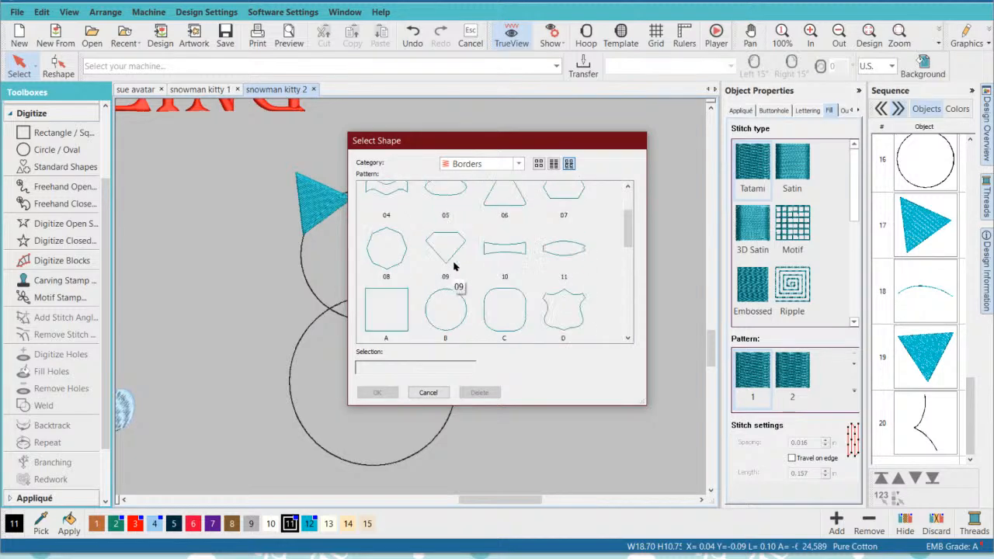
scroll(473, 276, down, 1)
click(505, 310)
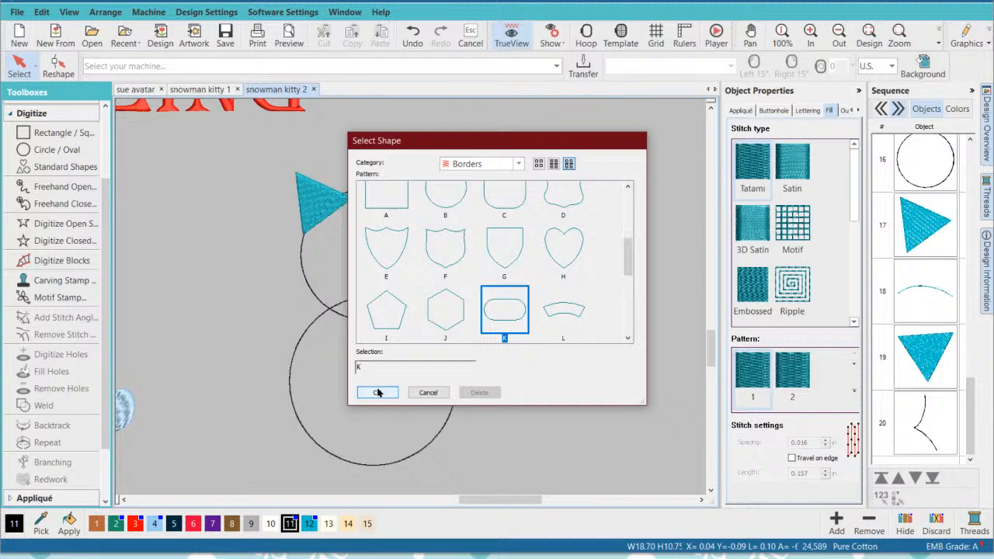
click(377, 392)
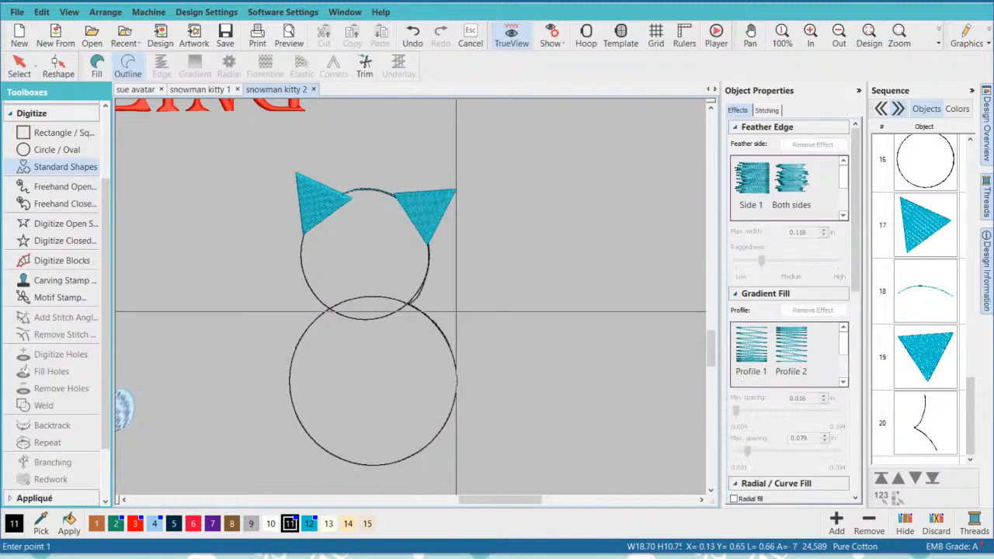
click(457, 301)
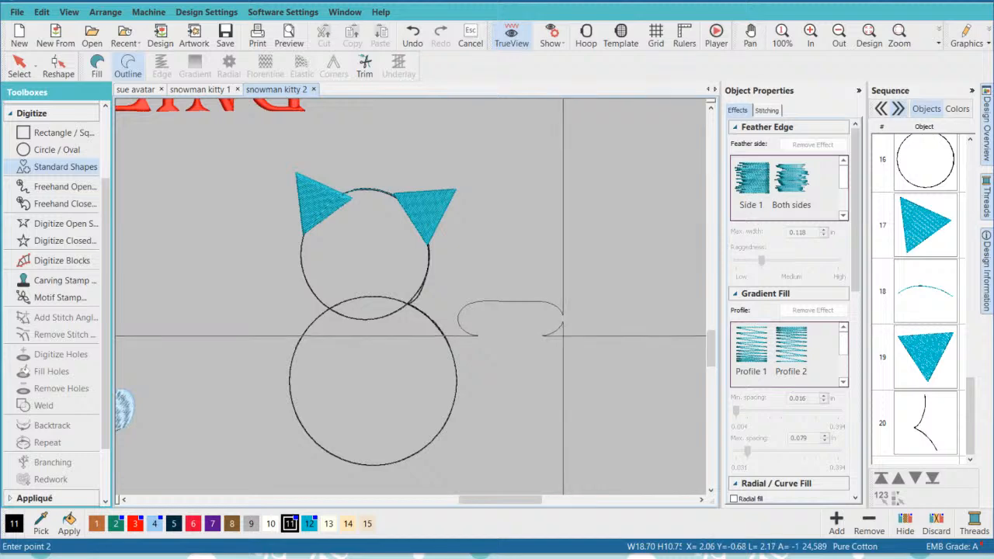
click(557, 338)
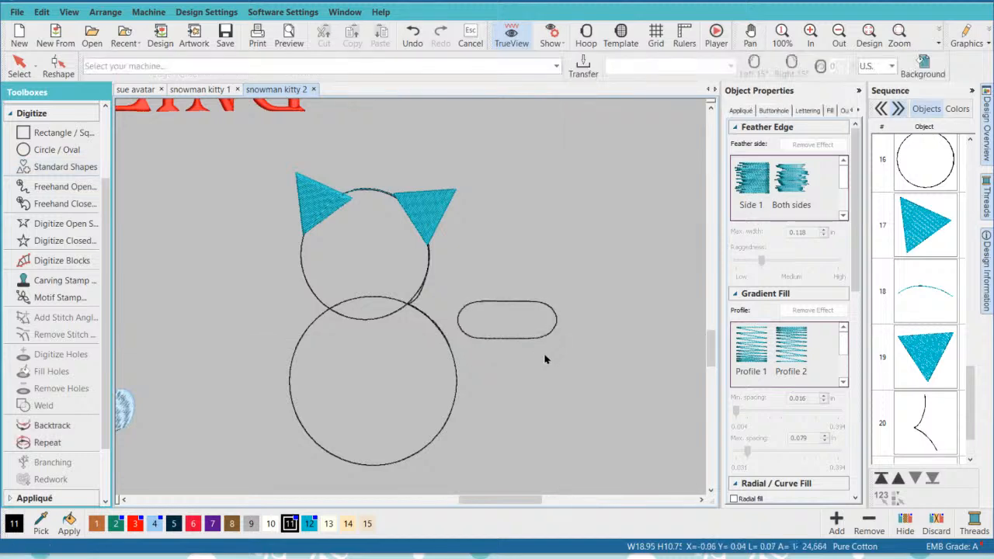
- Convert the oblong outline to a Tatami fill in teal color 12 and move it slightly down and to the right
click(19, 65)
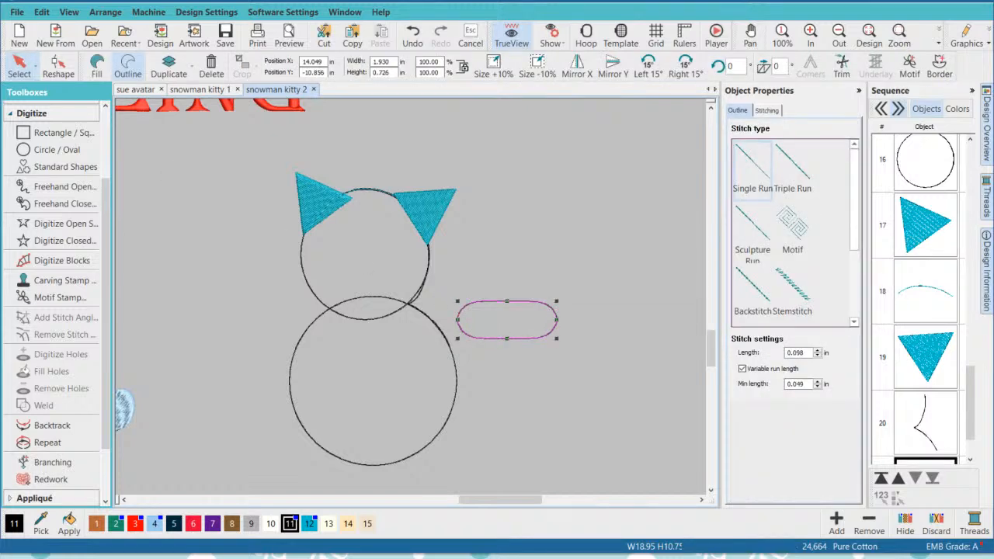
click(96, 65)
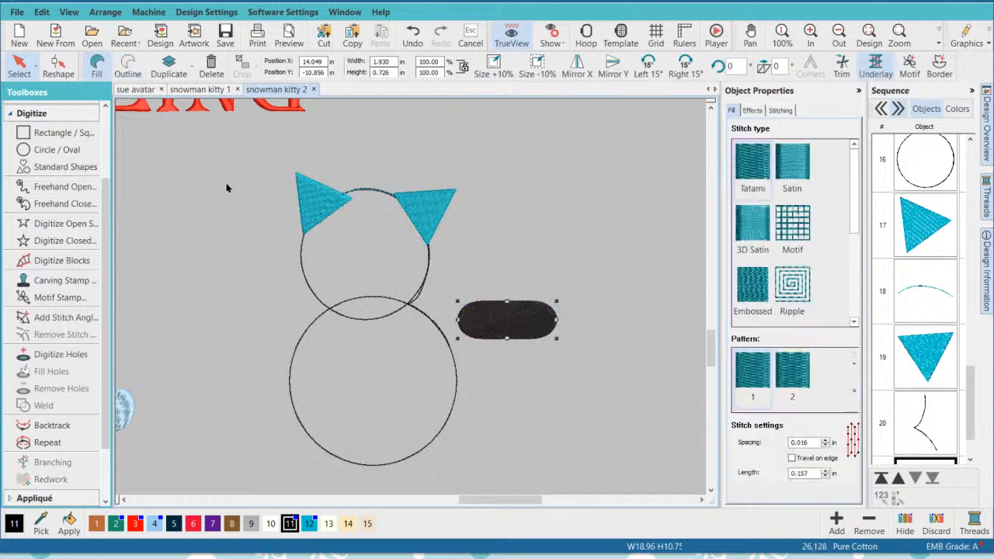
click(309, 524)
drag(510, 318, 520, 339)
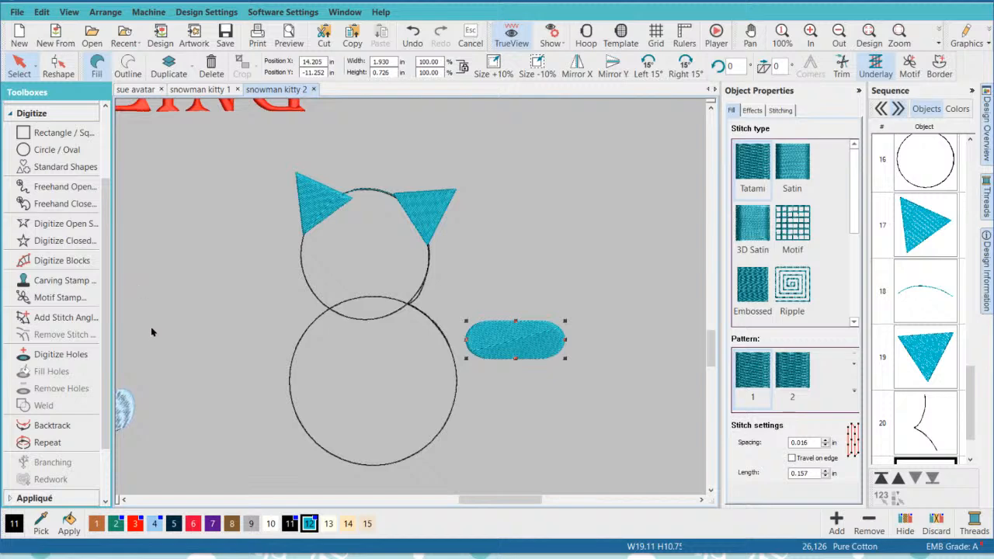
- Move the red diamond from the first kitty's left arm to just outside the second kitty's body circle at upper right
scroll(152, 330, down, 2)
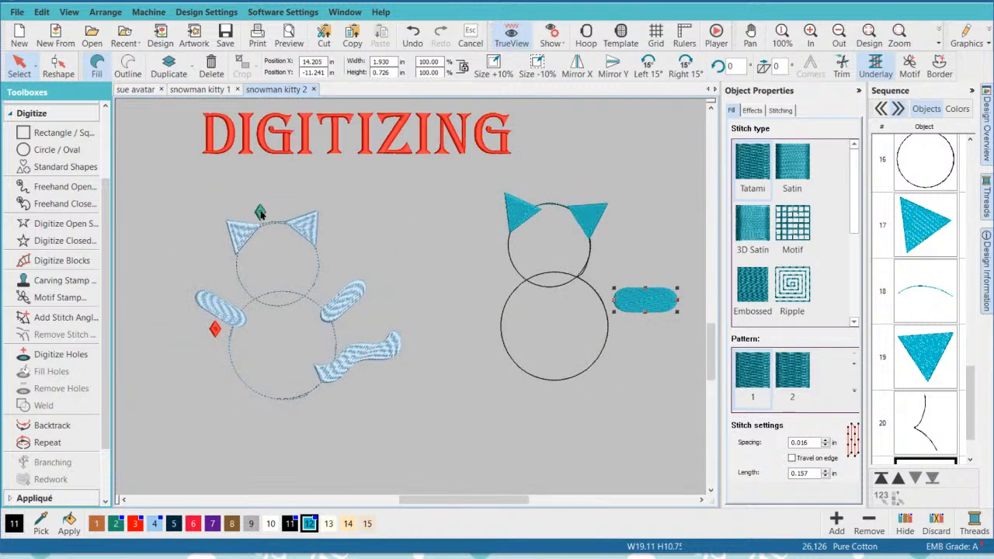
click(214, 329)
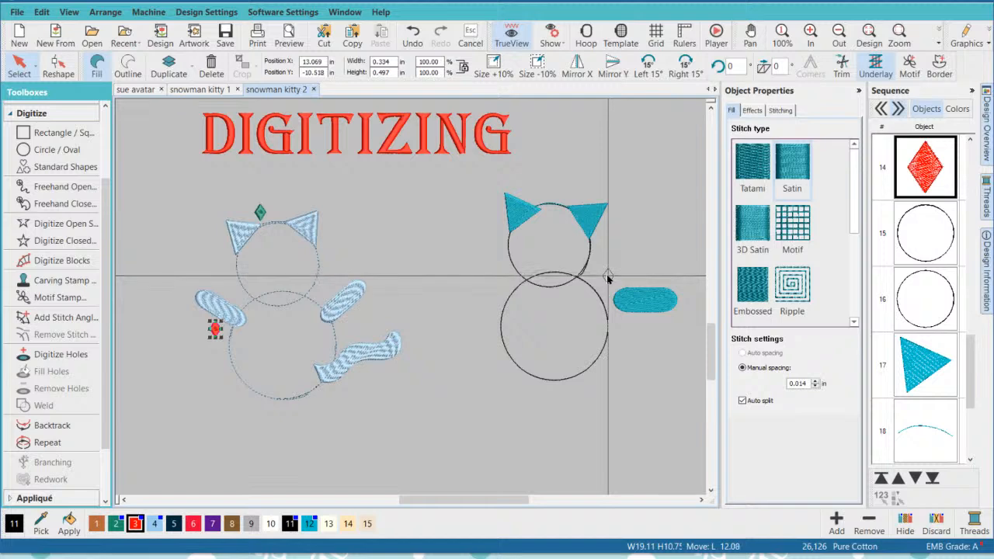
drag(607, 277, 602, 289)
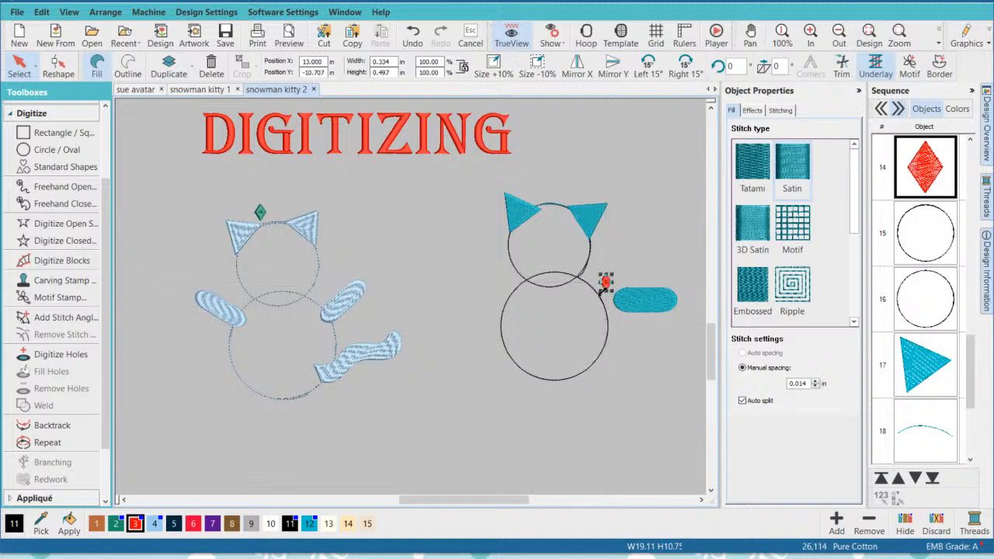
- Move the teal arm to the body circle's upper-right edge, tilt its outer end upward, and overlap its inner end with the connecting path
click(701, 499)
click(701, 500)
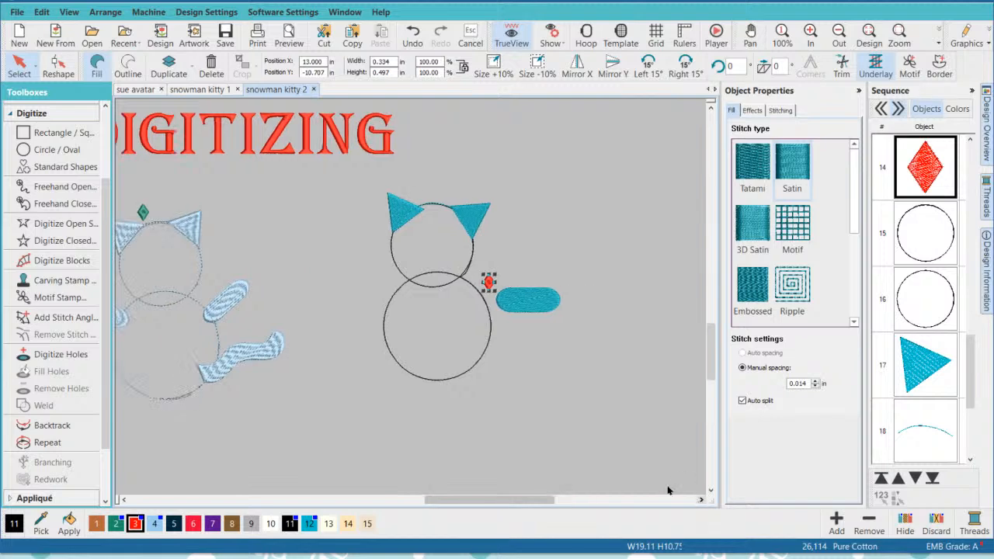
scroll(533, 329, up, 3)
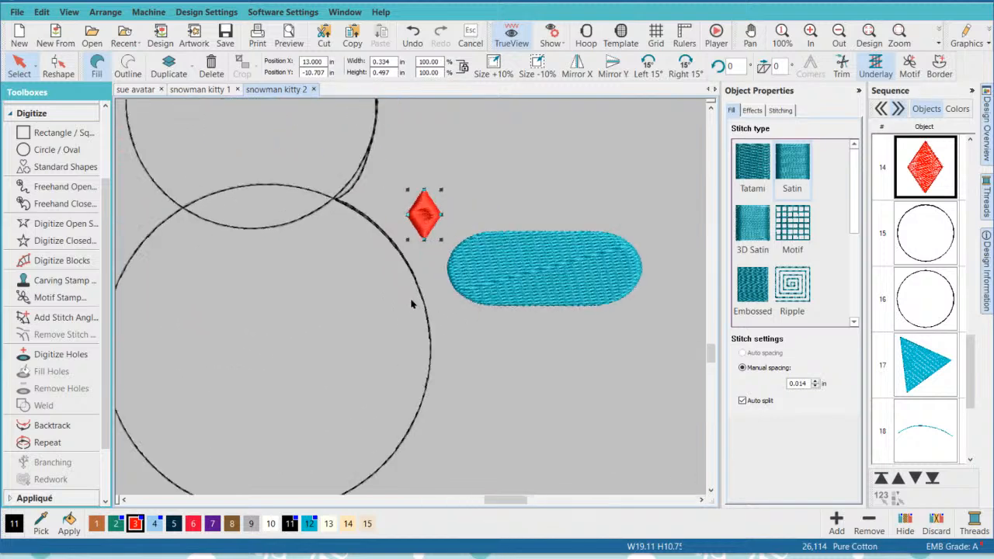
scroll(411, 305, down, 1)
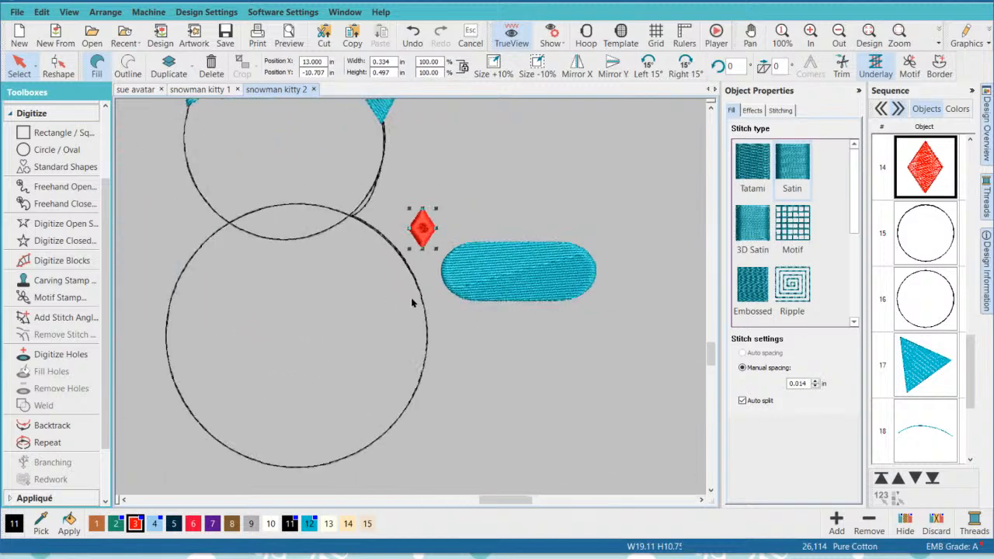
click(512, 274)
drag(513, 274, 485, 278)
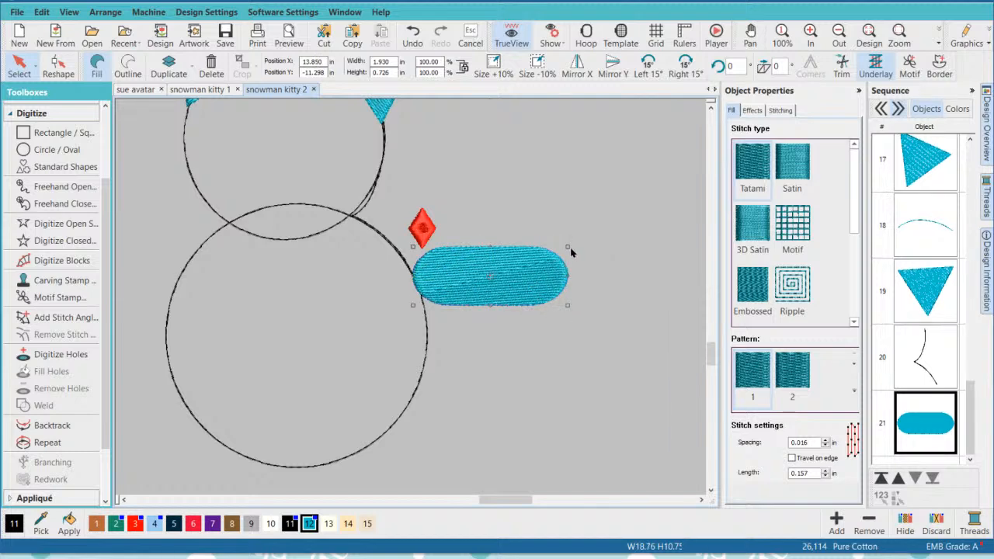
drag(567, 249, 552, 229)
drag(497, 273, 481, 270)
click(548, 333)
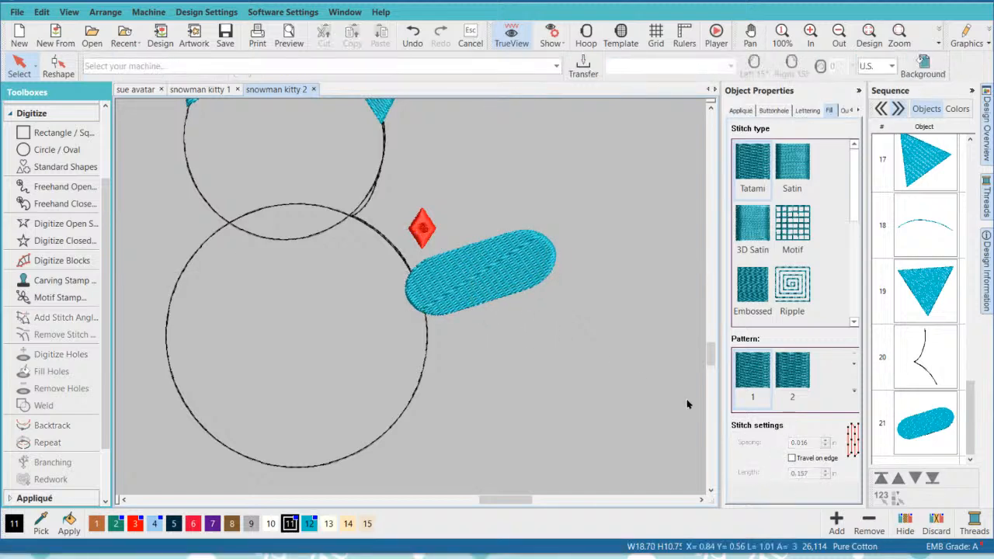
- Recolour the run path linking the right ear to the arm with teal color 12
click(933, 370)
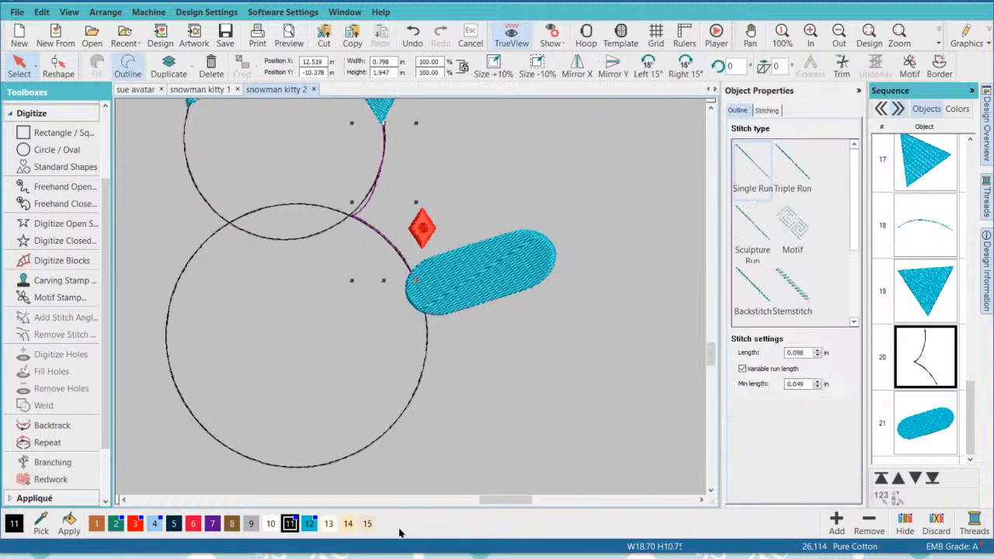
click(309, 523)
click(517, 382)
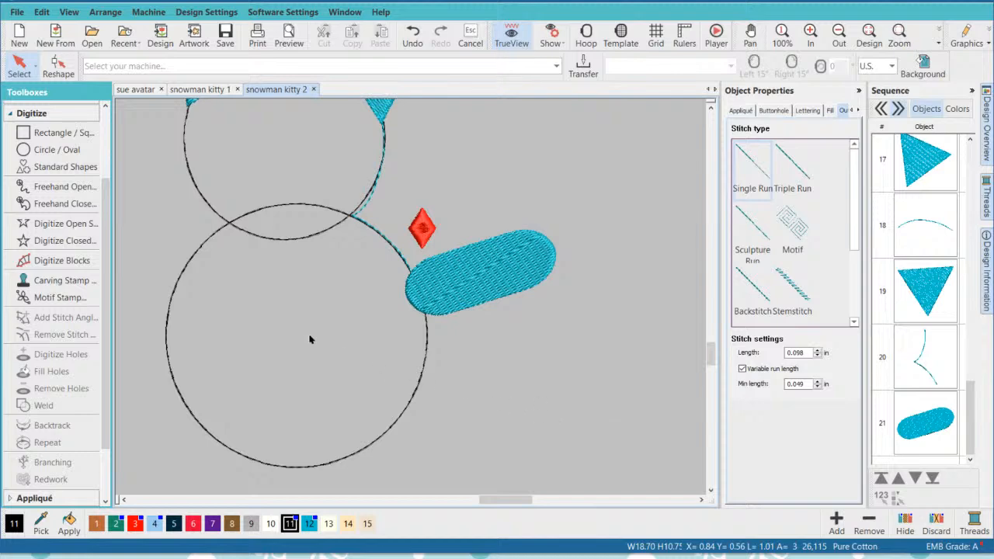
- Digitize an open Single Run path from below the arm along the body circle's right edge to its lower right
scroll(314, 331, down, 3)
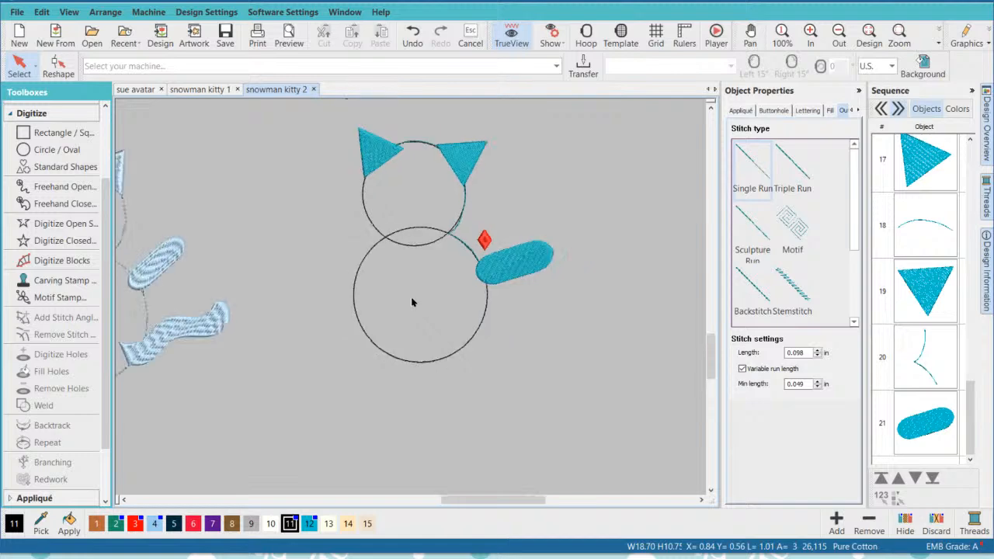
scroll(503, 326, up, 3)
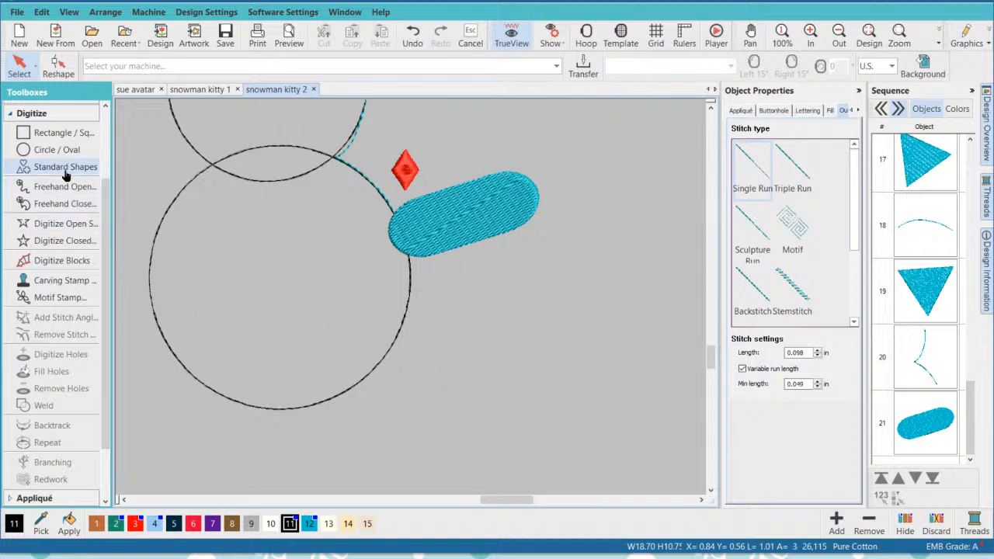
click(56, 225)
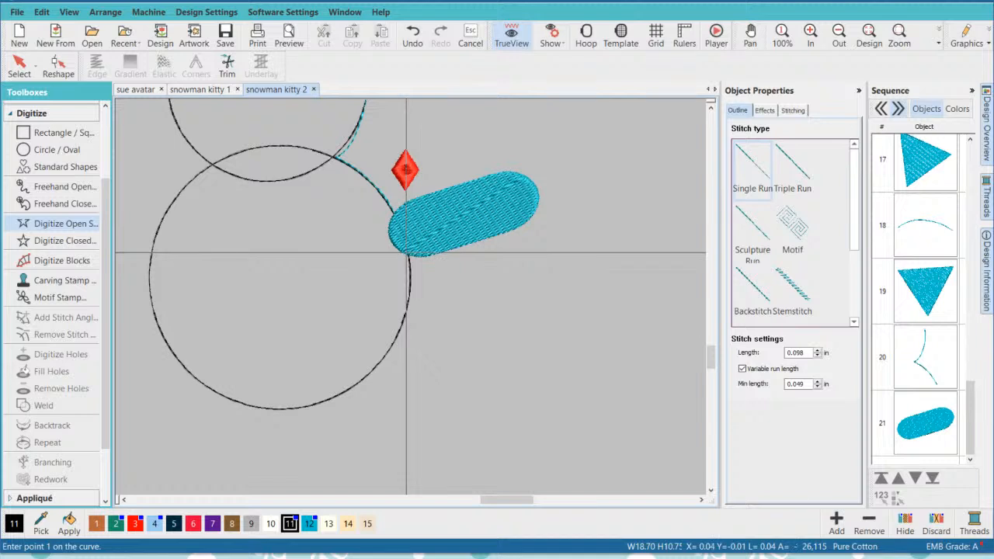
click(409, 281)
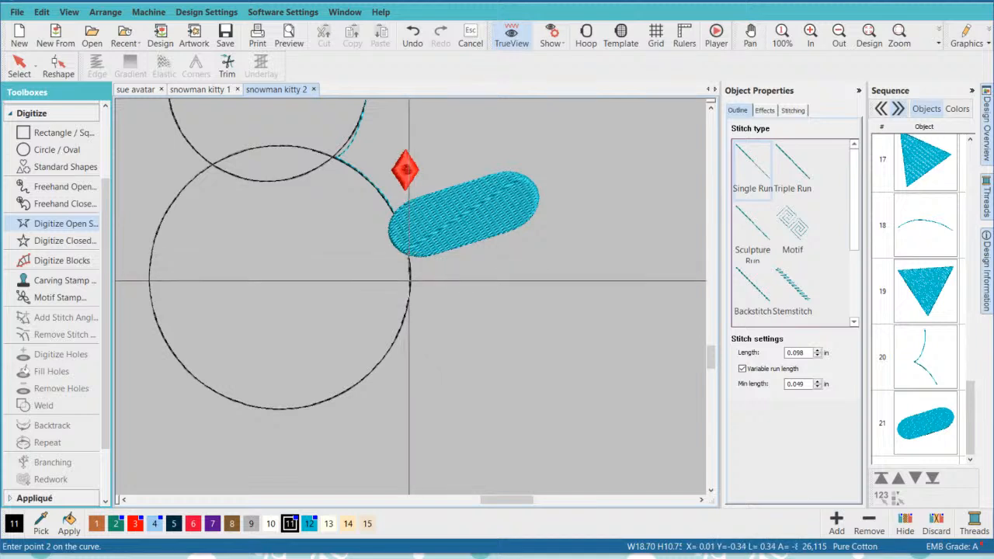
click(409, 283)
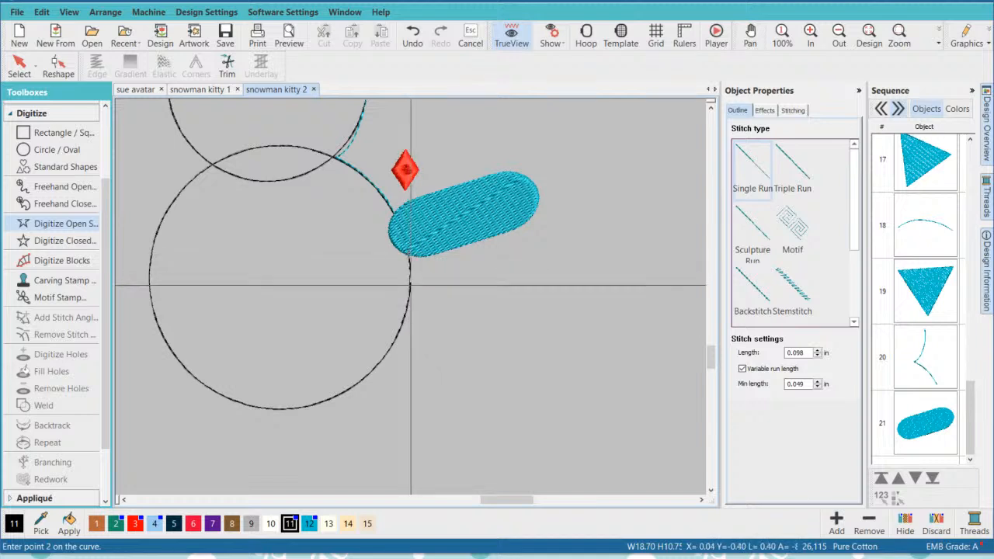
click(400, 330)
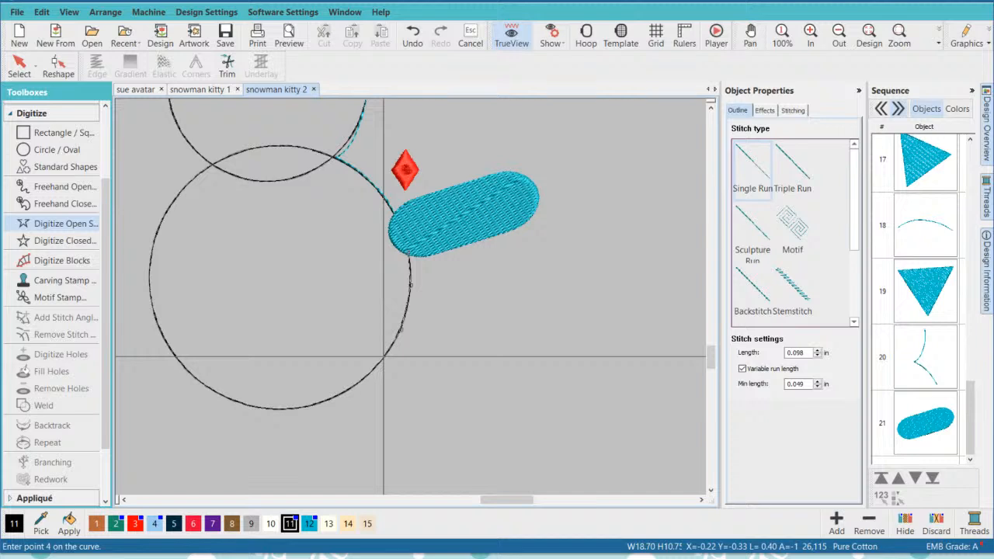
click(383, 357)
key(Return)
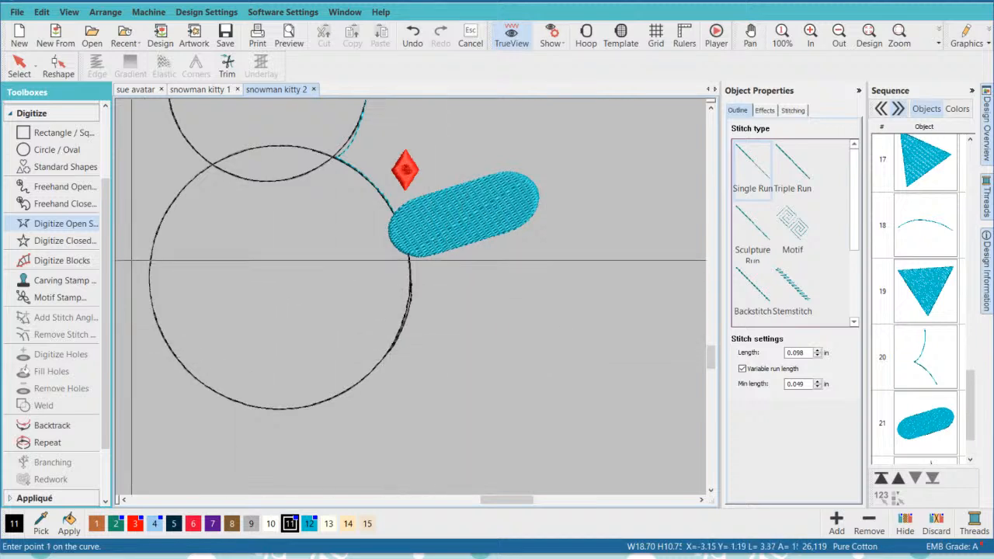
- Draw wavy-band standard shape 04 for the tail to the right of the body circle, about 3.04 by 0.63 in
click(51, 166)
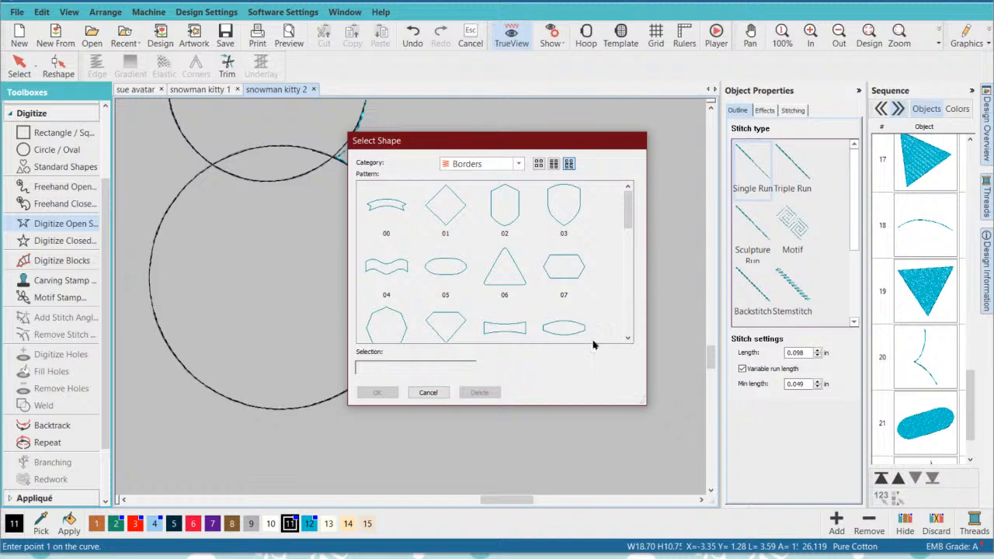
click(386, 270)
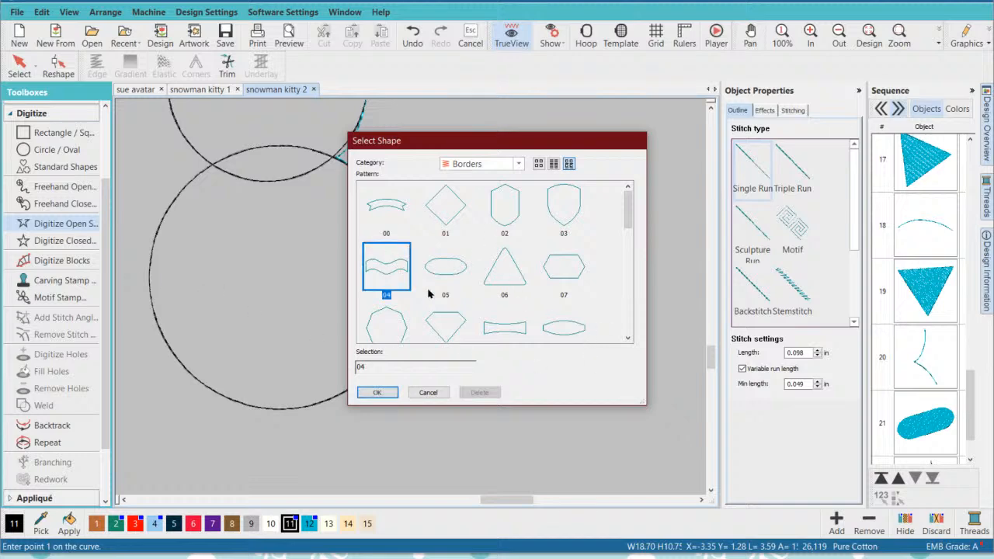
click(378, 392)
click(424, 339)
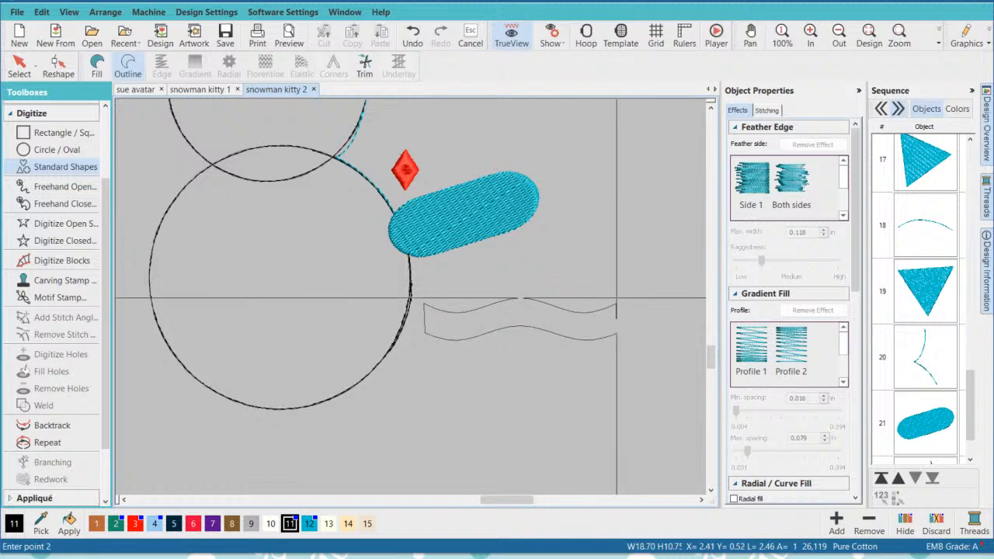
click(667, 292)
- Convert the wavy tail to a Tatami fill in teal color 12 and move it down beside the body circle's lower right
click(19, 66)
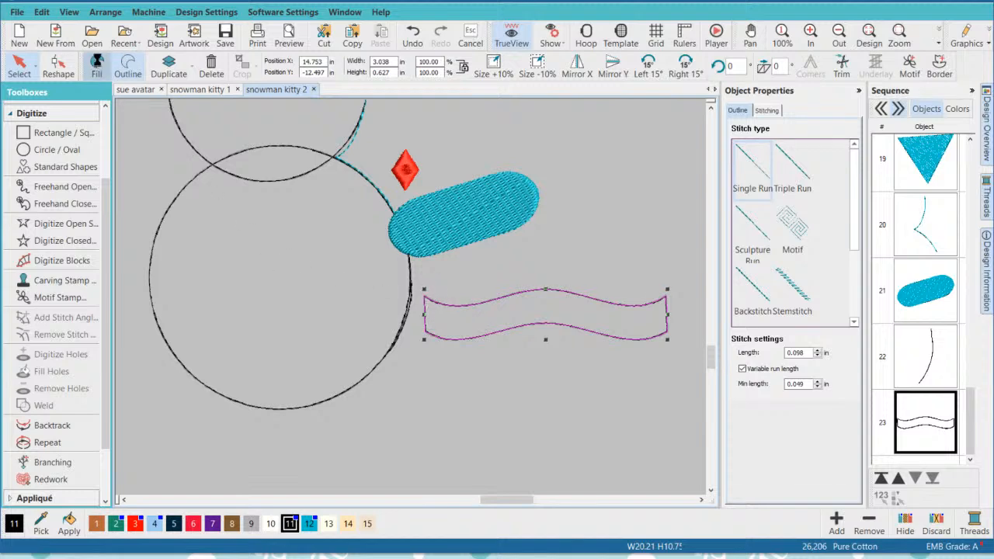
click(97, 67)
click(309, 523)
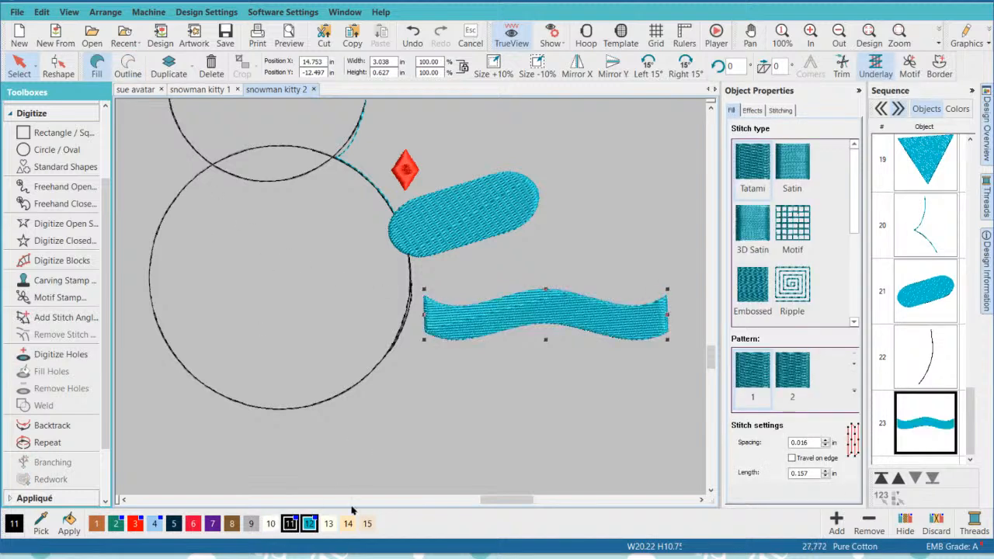
drag(531, 340, 528, 374)
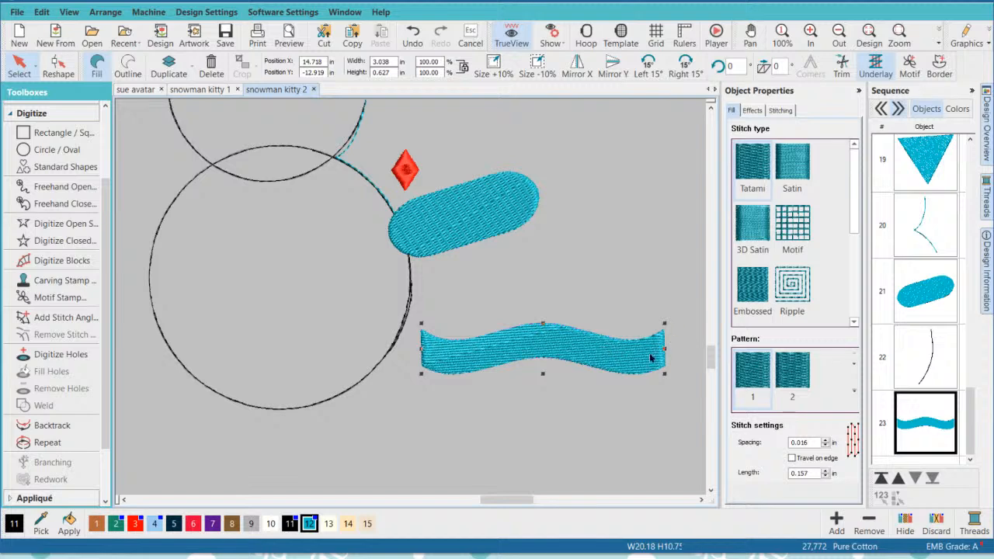
drag(650, 358, 654, 356)
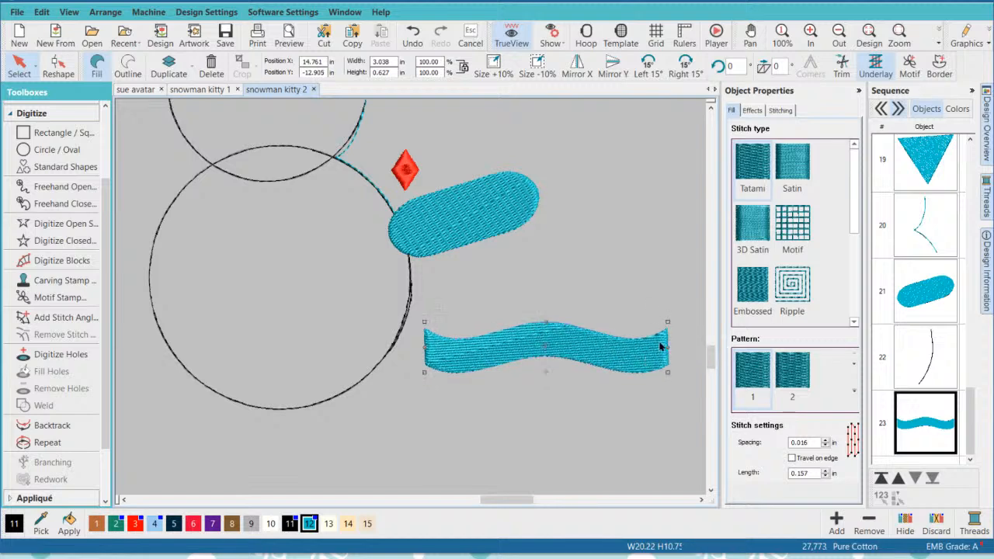
- Rotate the wavy tail counter-clockwise and shift it toward the body circle, then place the red diamond just inside the circle's lower-right edge
drag(669, 323, 644, 290)
mouse_move(528, 348)
mouse_down()
mouse_move(472, 320)
mouse_move(475, 368)
mouse_up()
click(405, 165)
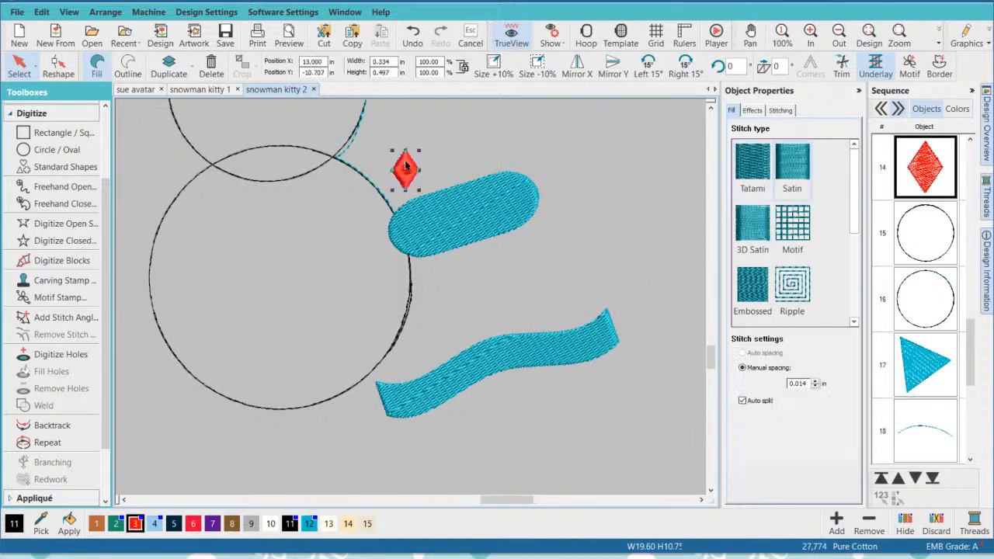
drag(405, 165, 384, 322)
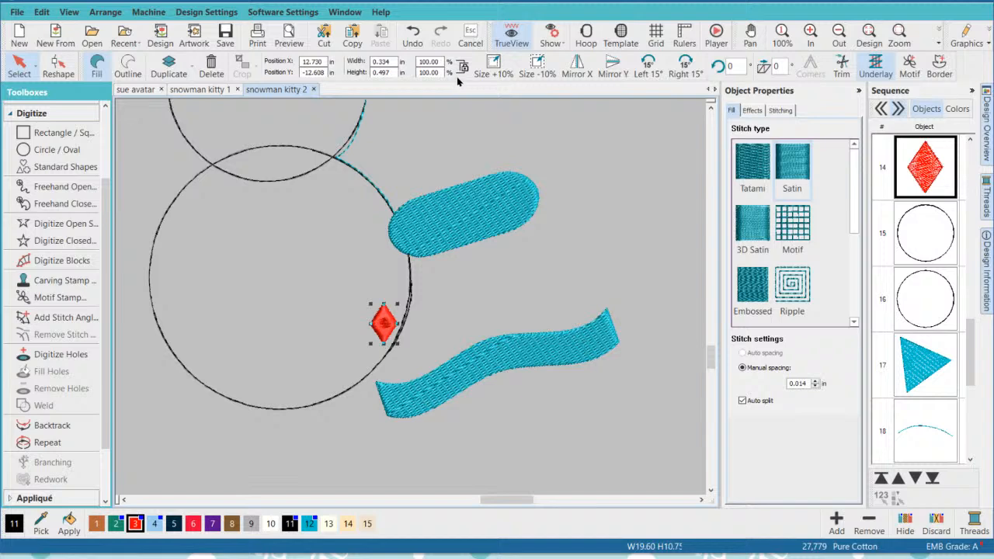
- With TrueView off, seat the tail's inner end on the body circle's lower-right edge and shift the red diamond farther inside the circle
click(511, 37)
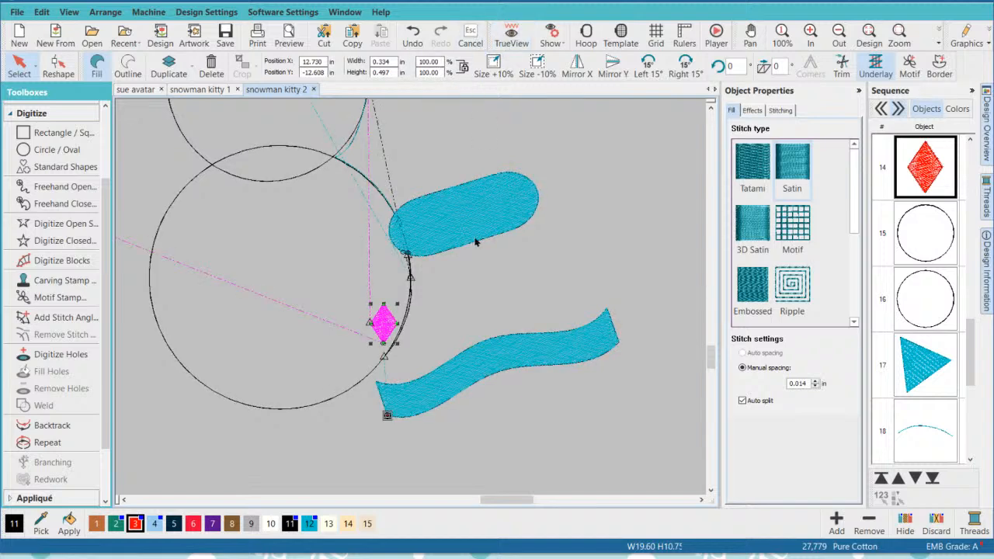
drag(405, 408, 391, 367)
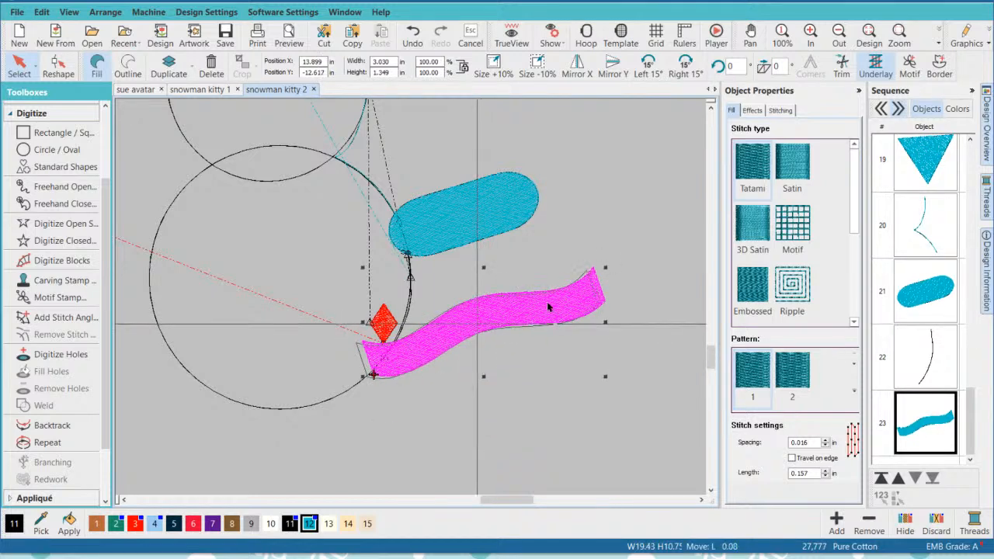
key(Left)
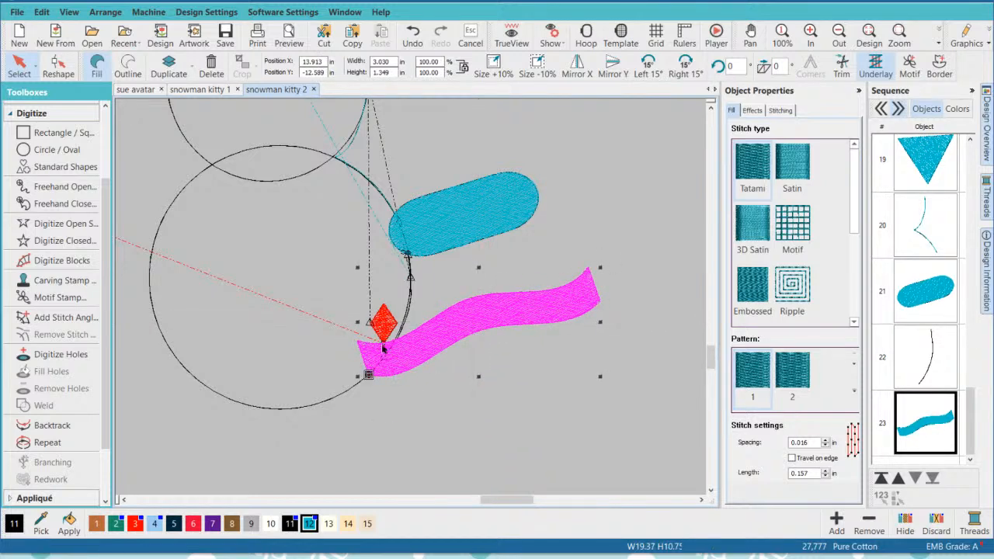
click(394, 328)
drag(395, 328, 364, 284)
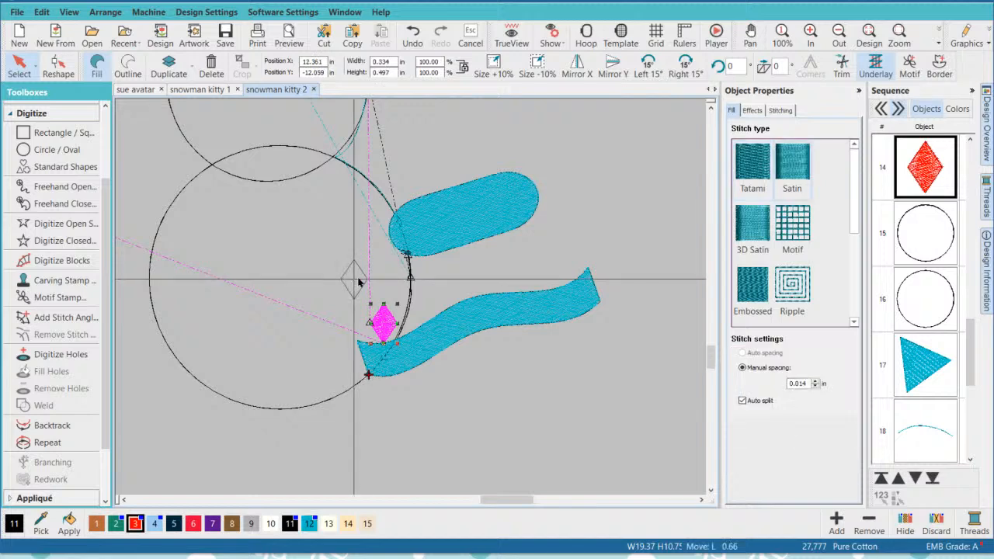
- Reshape the tail by converting its upper outer corner to a curve point and pulling its upper inner corner inward to narrow that end
click(542, 311)
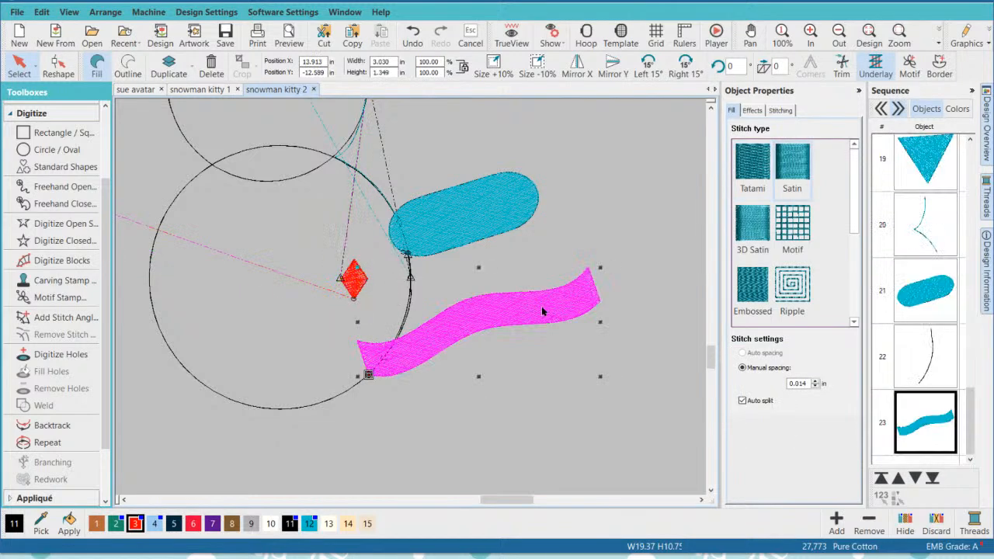
click(56, 67)
click(587, 267)
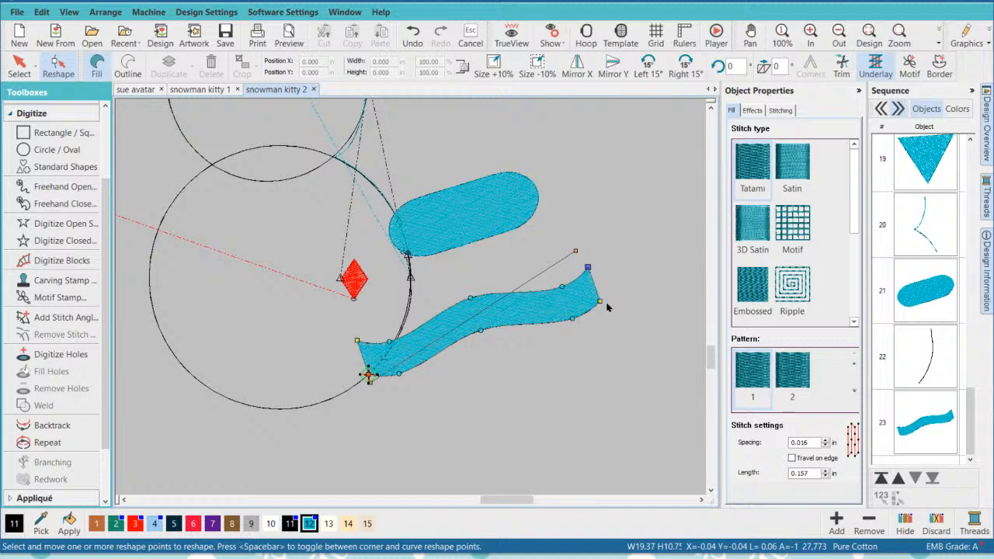
key(space)
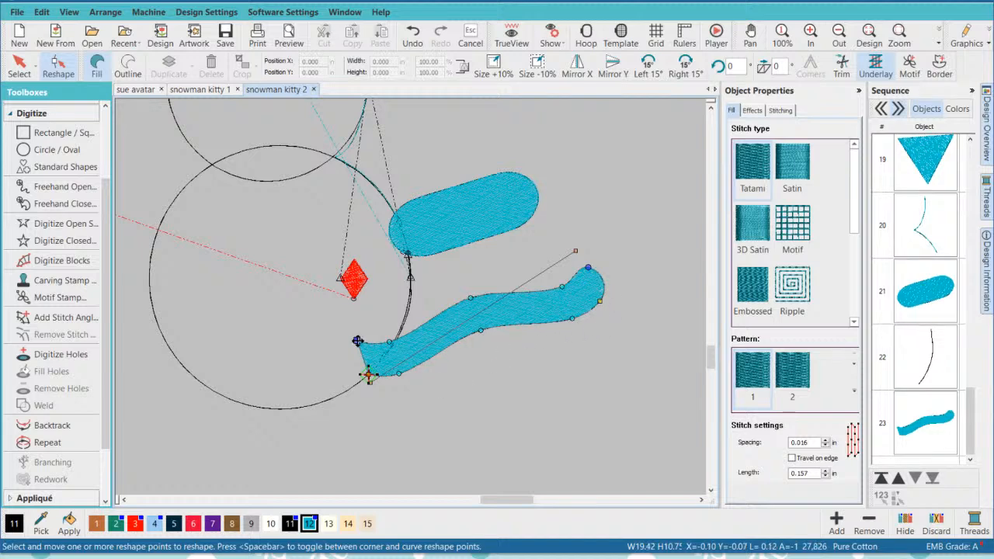
drag(357, 341, 374, 349)
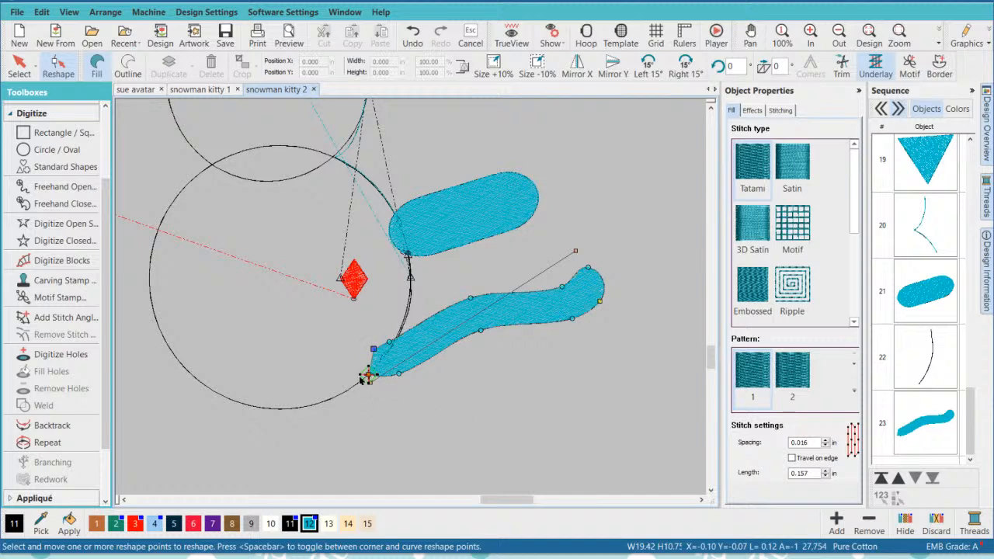
click(19, 65)
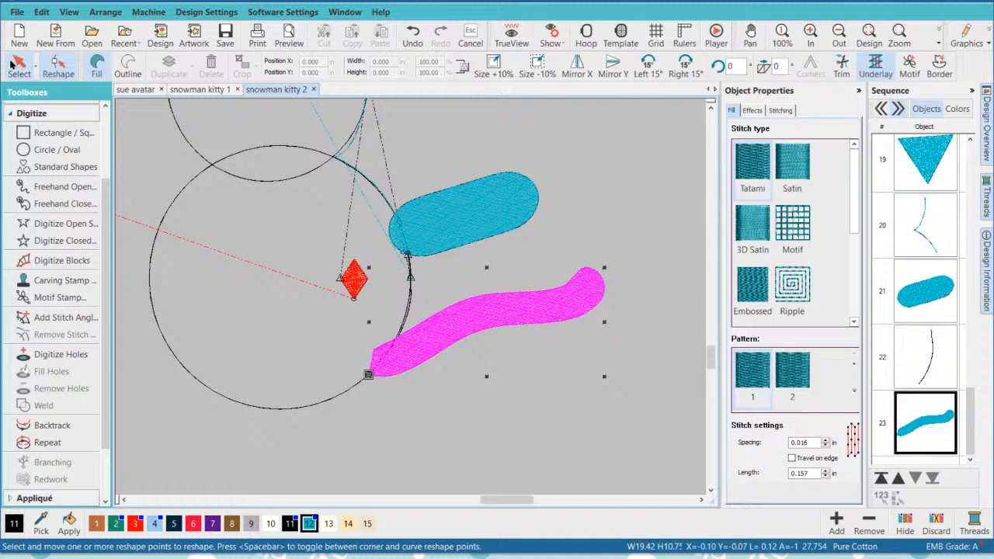
- Recolour the run path linking the arm to the tail with teal color 12
click(523, 379)
click(913, 360)
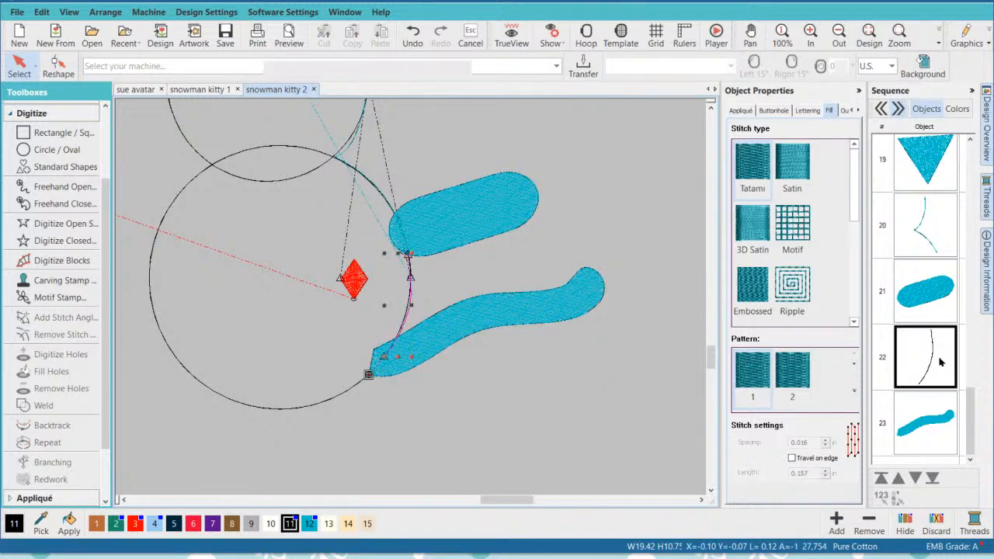
click(565, 424)
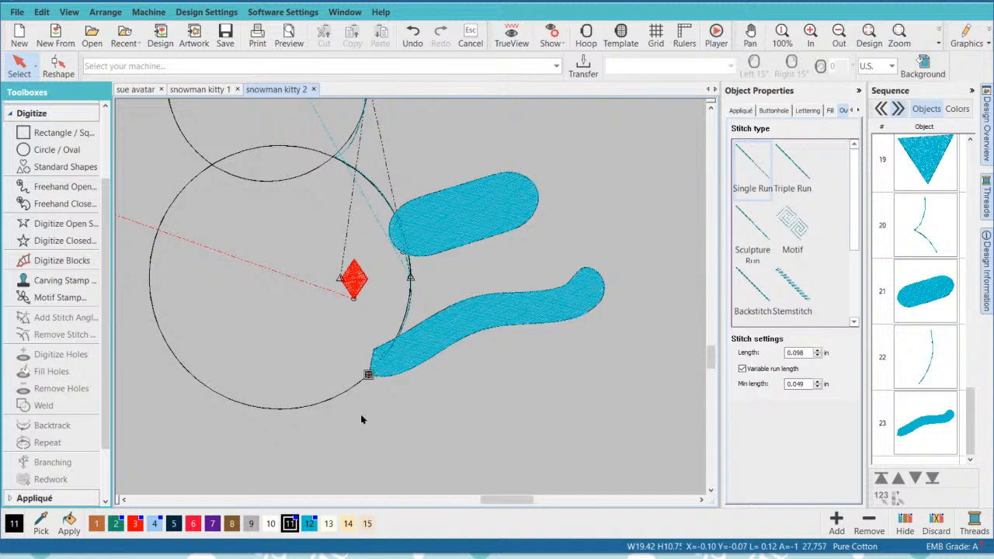
- Start digitizing an open Single Run shape with the body circle and tail in view
drag(219, 338, 410, 303)
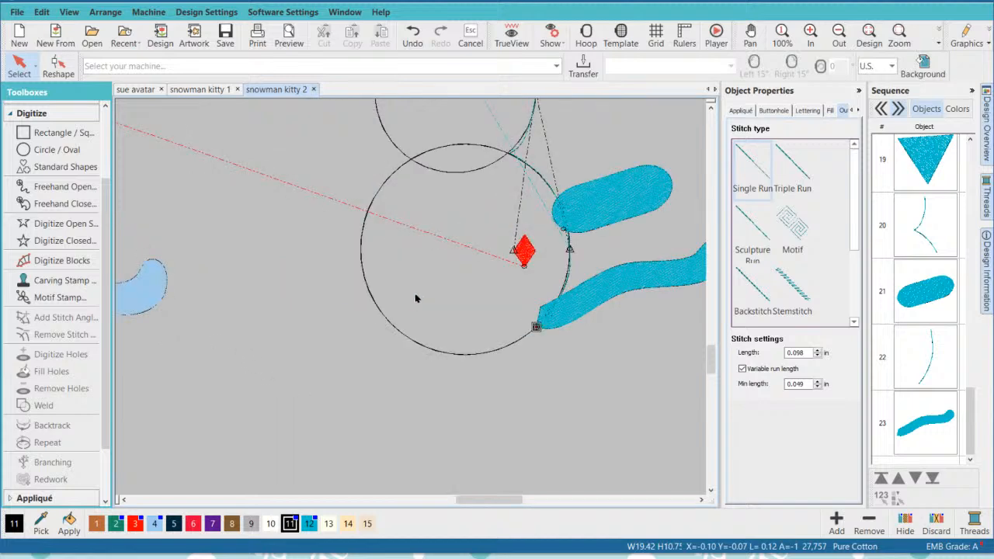
scroll(416, 299, down, 1)
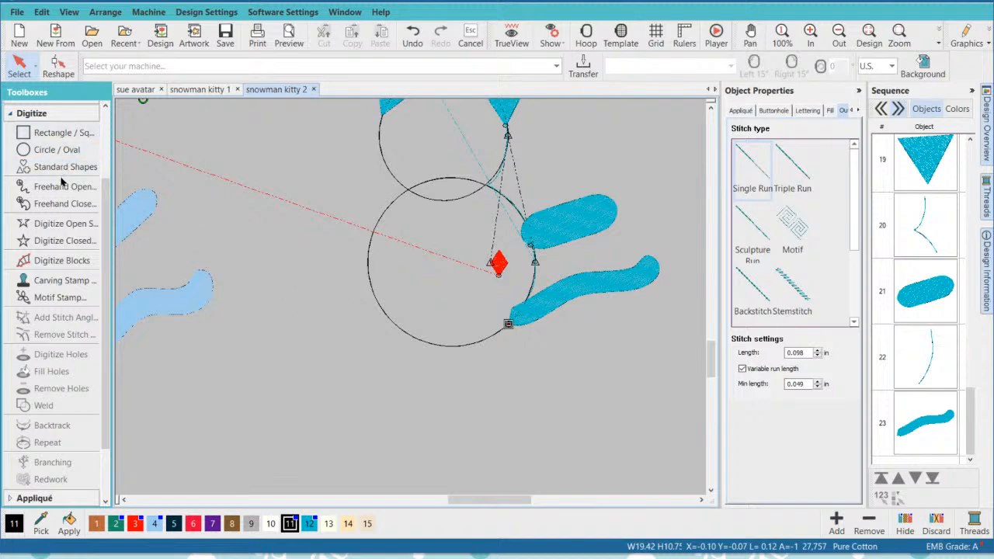
click(50, 225)
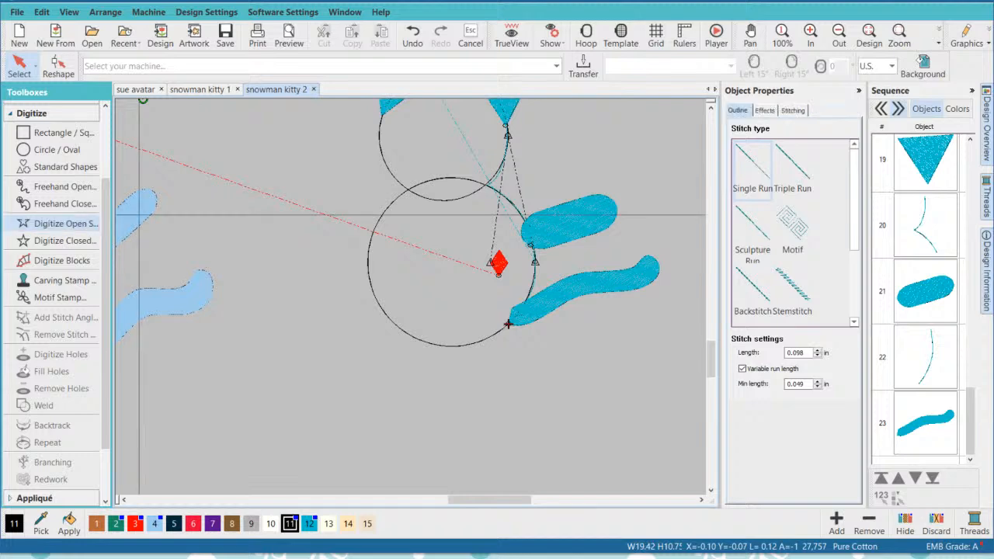
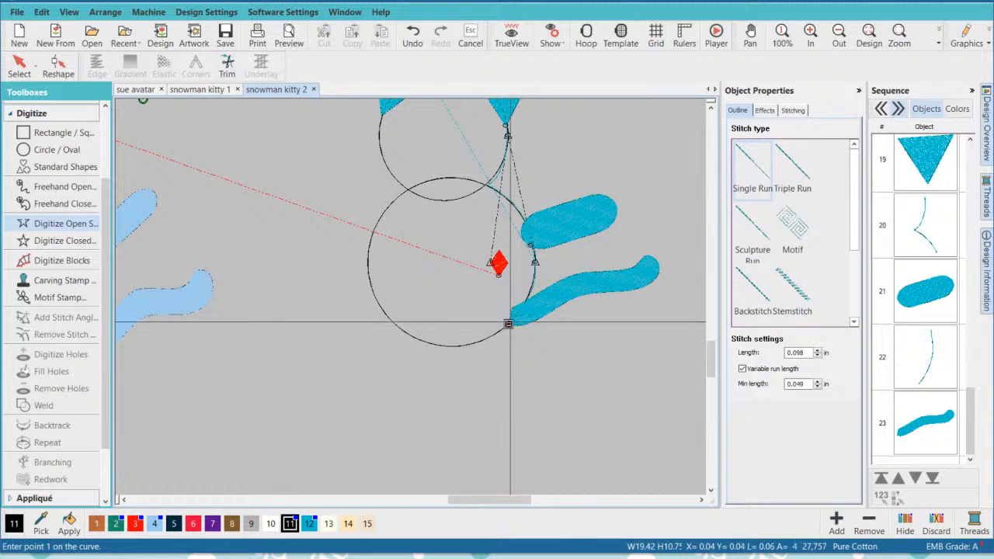
- Digitize an open Single Run path from the tail's inner end along the bottom of the body circle to its upper-left edge
click(509, 323)
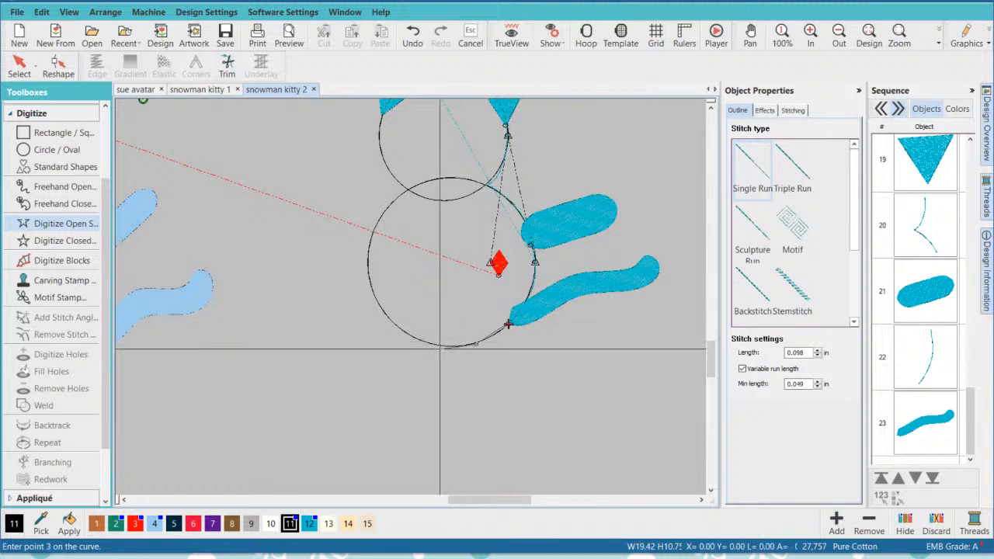
click(416, 339)
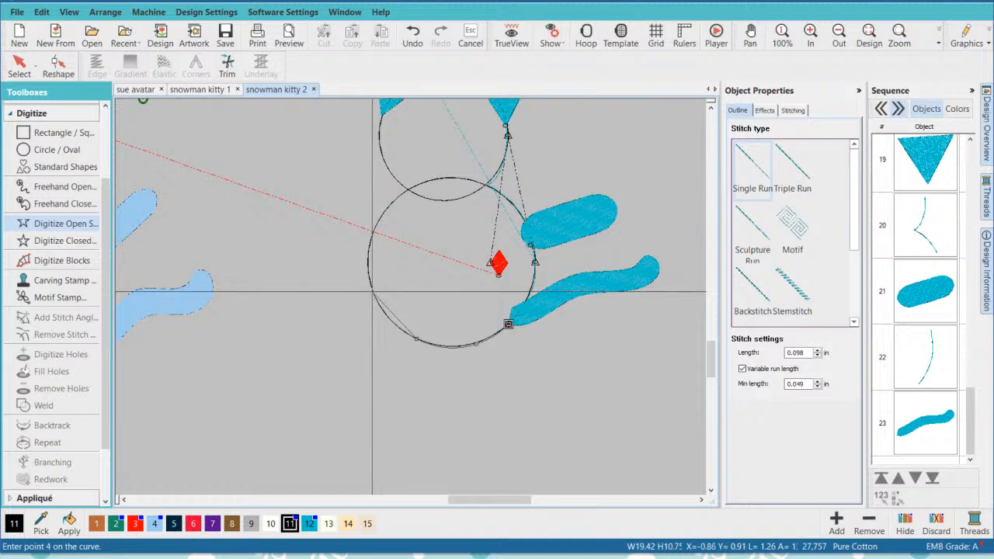
click(508, 323)
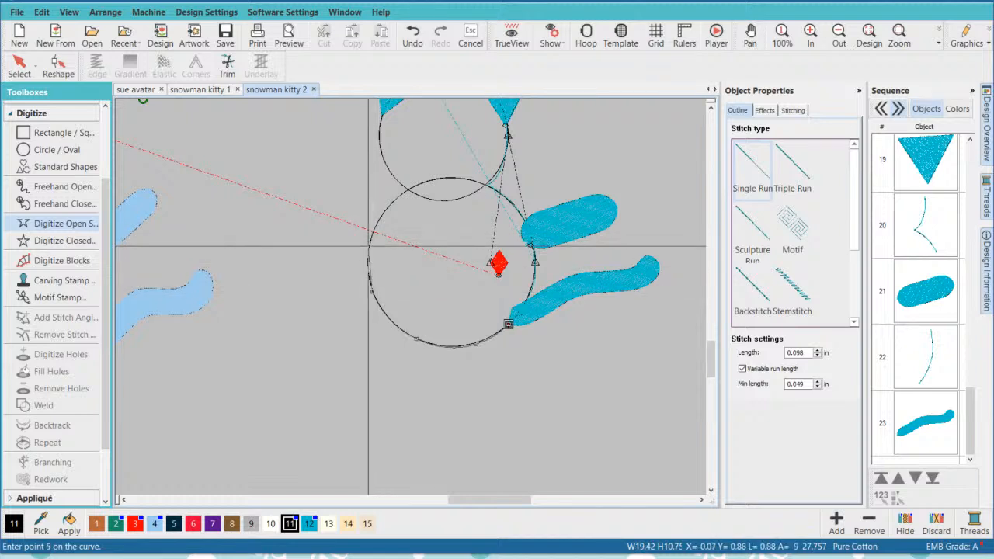
click(368, 244)
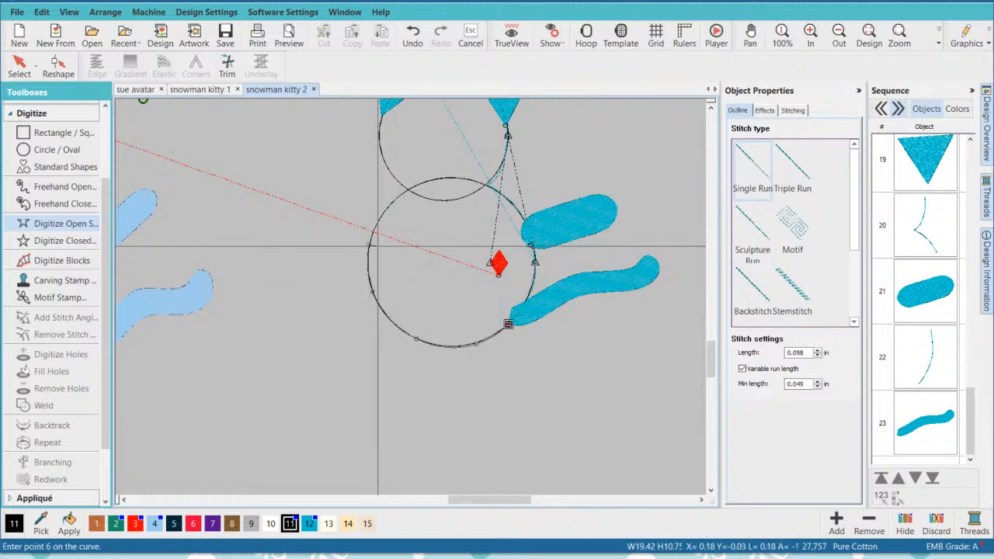
key(Return)
key(Escape)
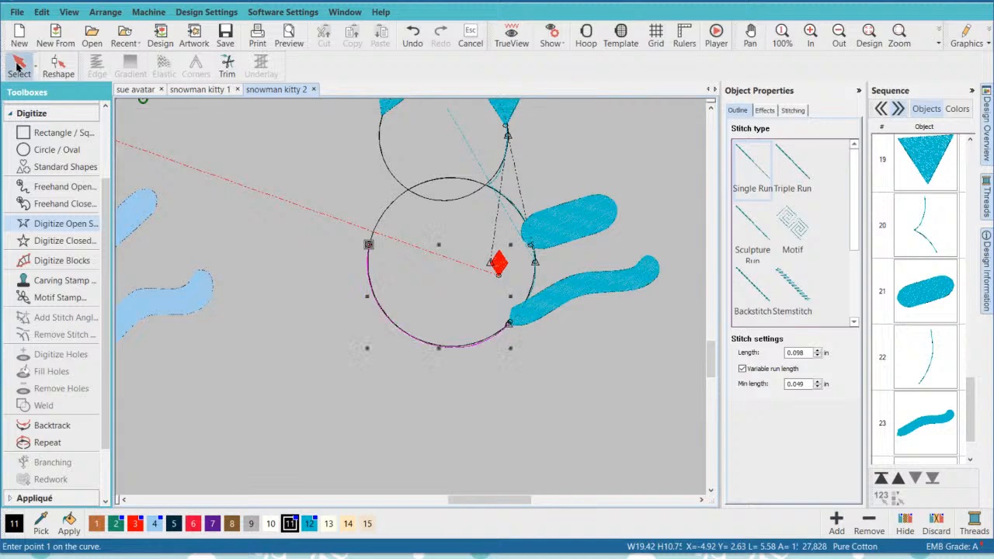
- Move the red diamond to the upper-left part of the body circle and turn TrueView on
click(498, 263)
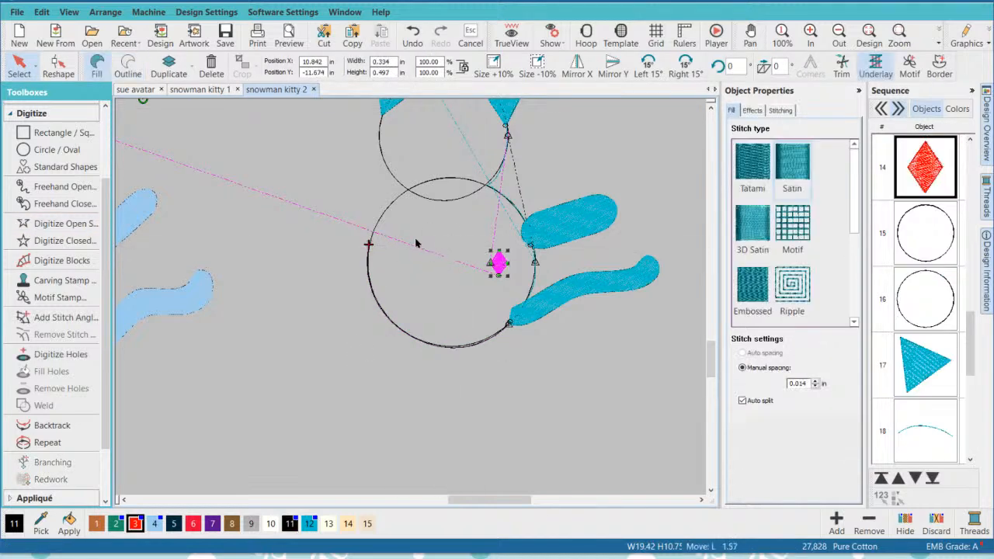
drag(499, 264, 425, 243)
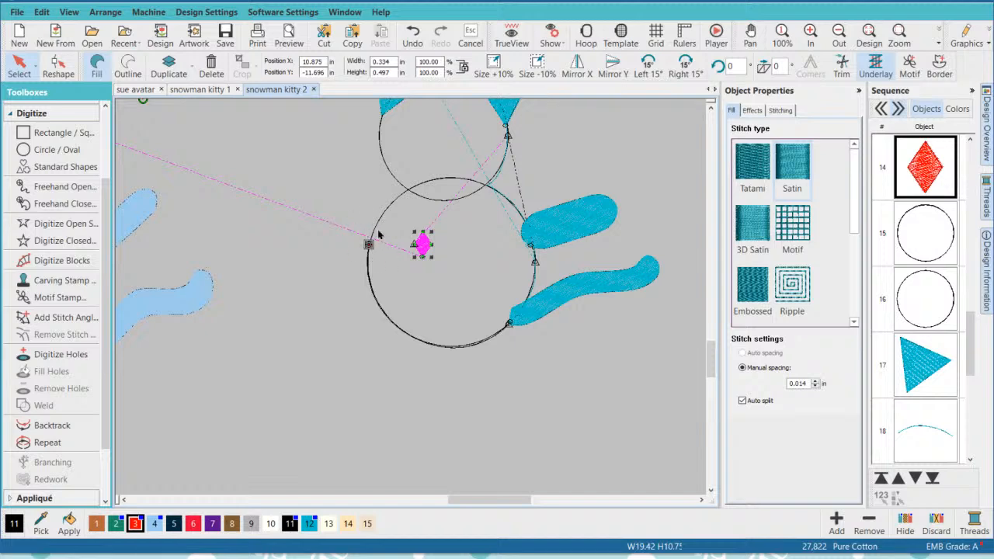
click(511, 35)
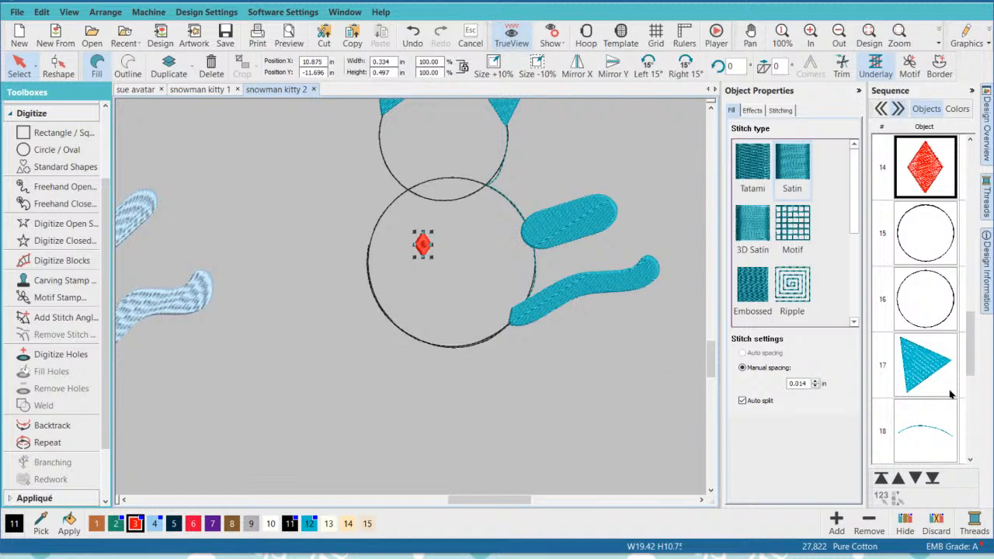
- Recolour the run path along the bottom of the body circle with teal color 12
drag(970, 354, 969, 425)
click(924, 437)
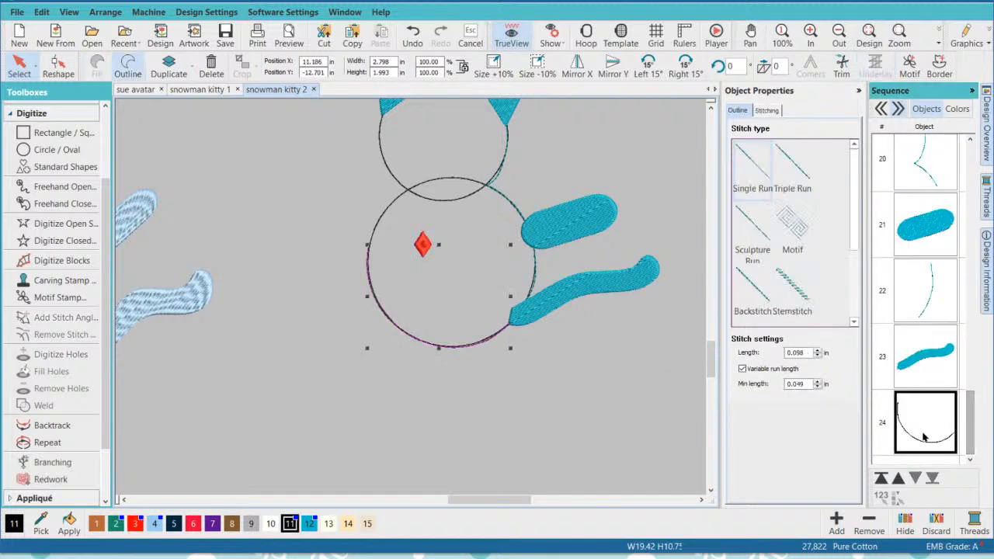
click(421, 438)
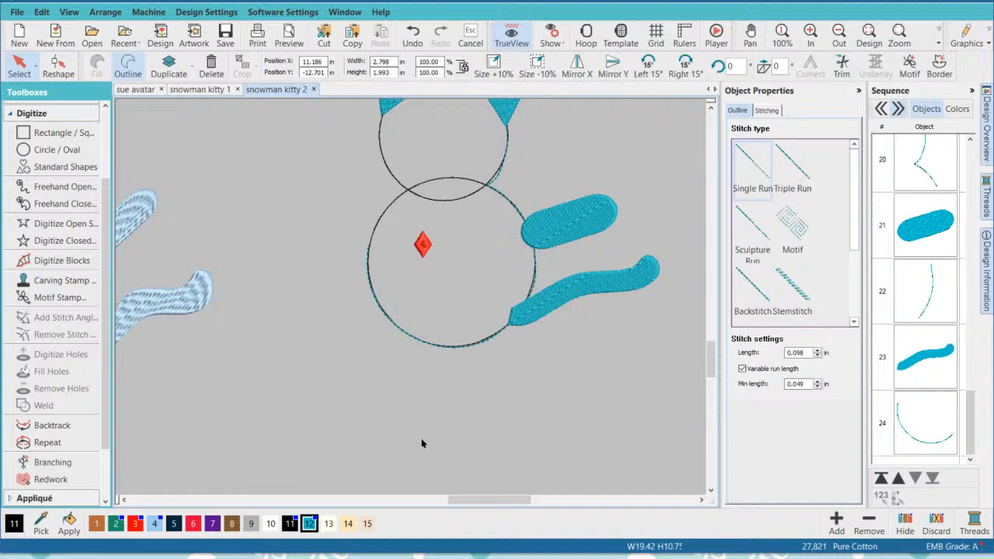
- Duplicate the teal arm and seat the copy against the body circle's upper-left edge, where the bottom run path ends
click(570, 221)
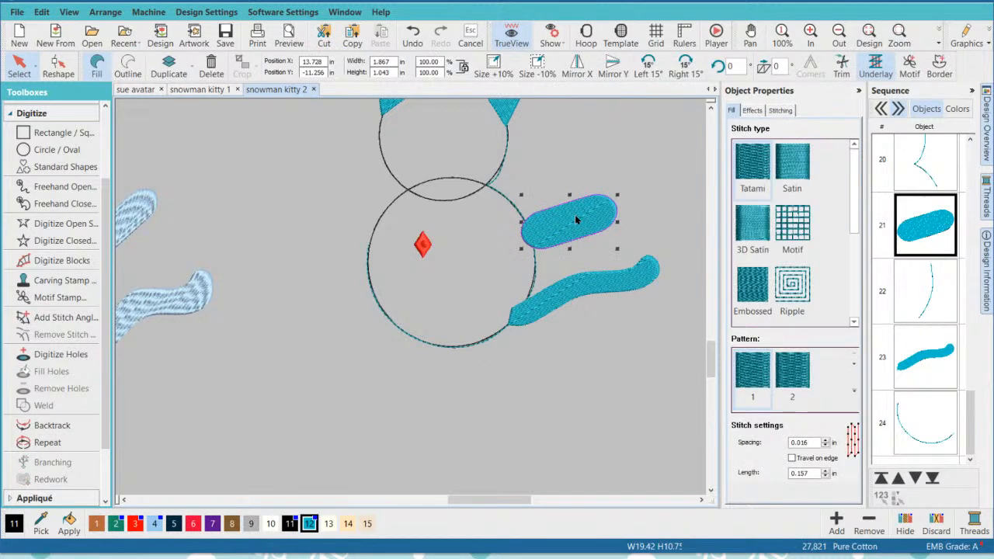
drag(575, 221, 326, 225)
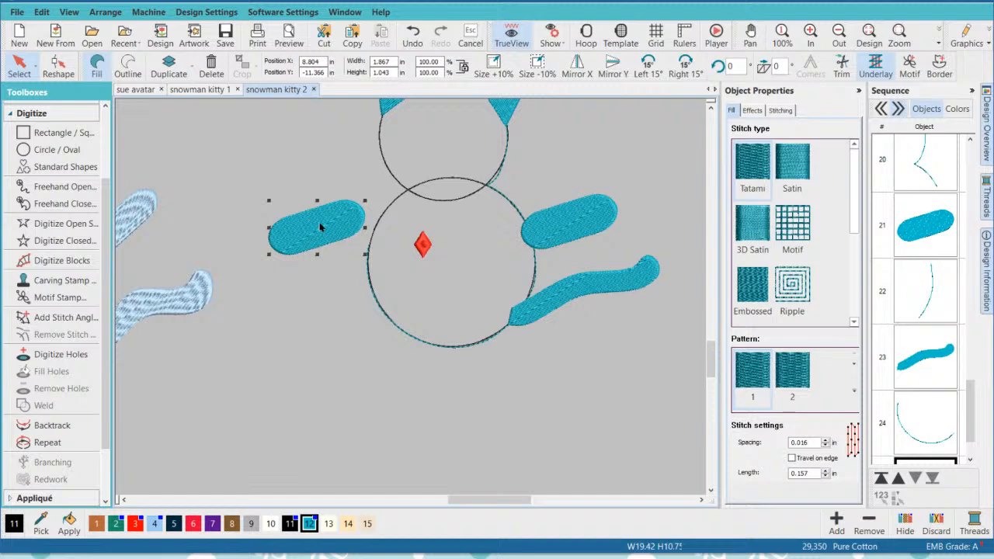
drag(326, 223, 339, 236)
click(378, 367)
click(338, 230)
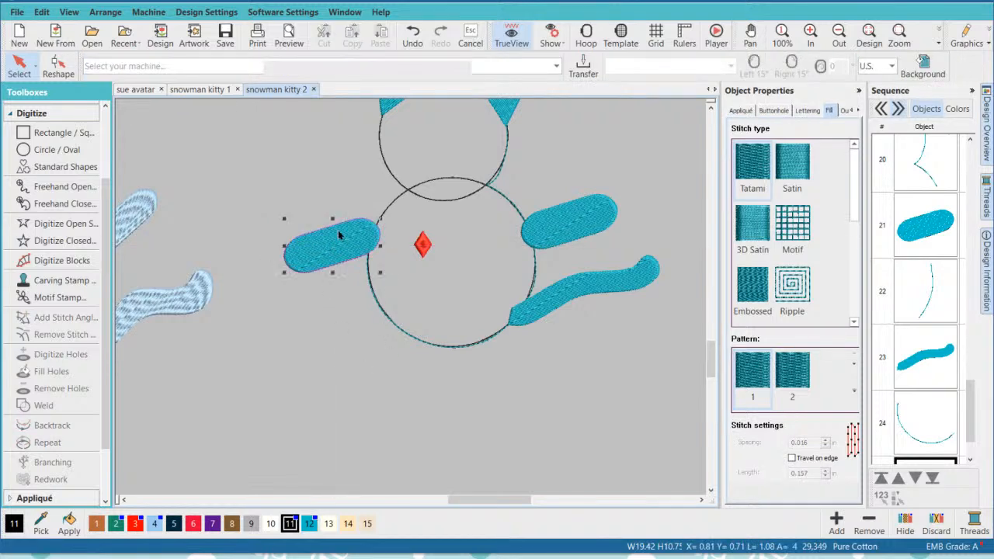
click(357, 319)
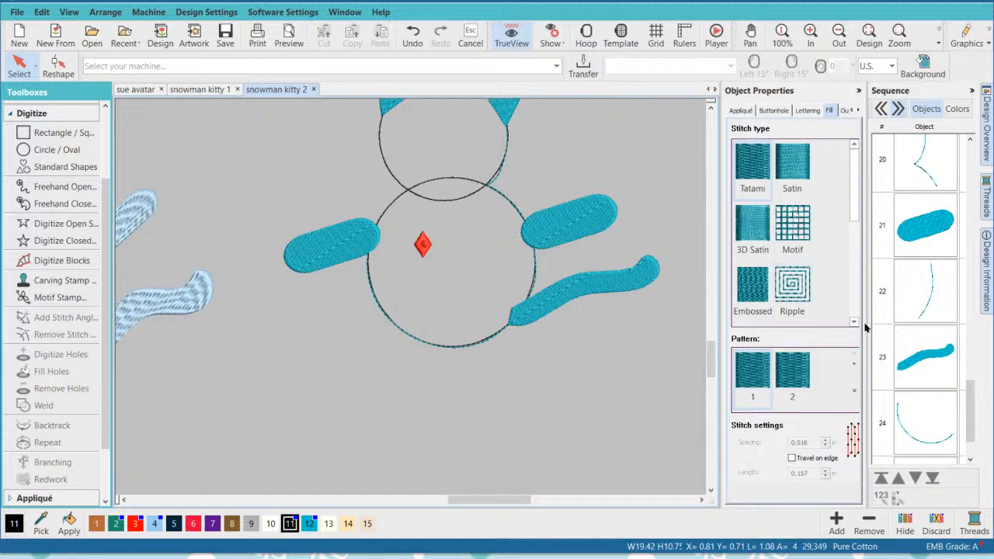
- Review the teal kitty's stitching order object by object, from the first ear through the connecting runs and tail to the second arm
scroll(931, 399, down, 1)
scroll(943, 419, up, 6)
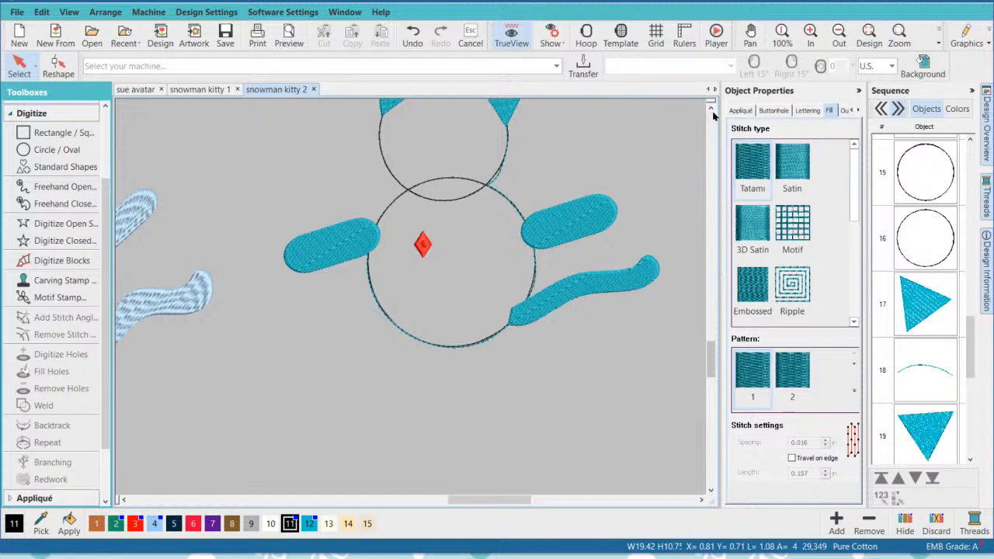
scroll(713, 115, up, 3)
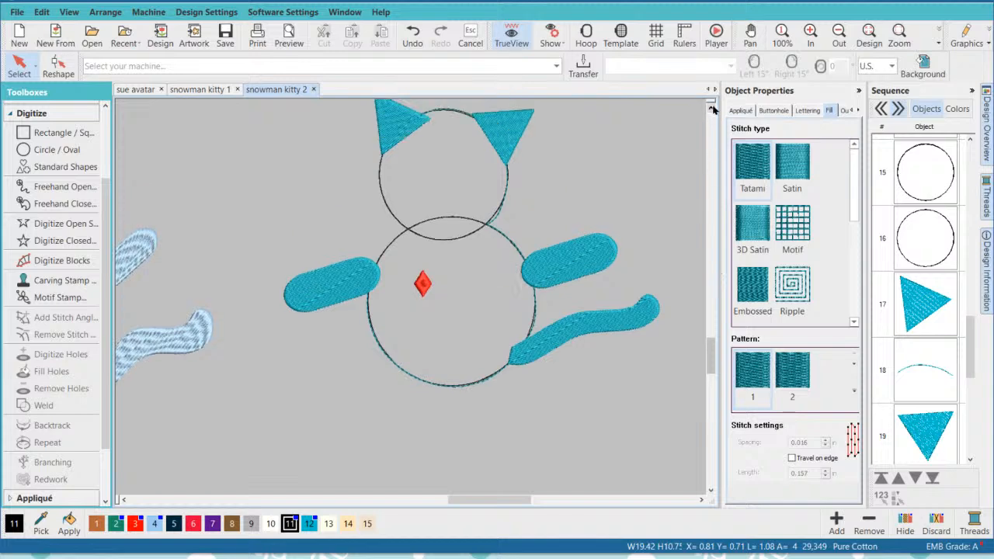
click(930, 311)
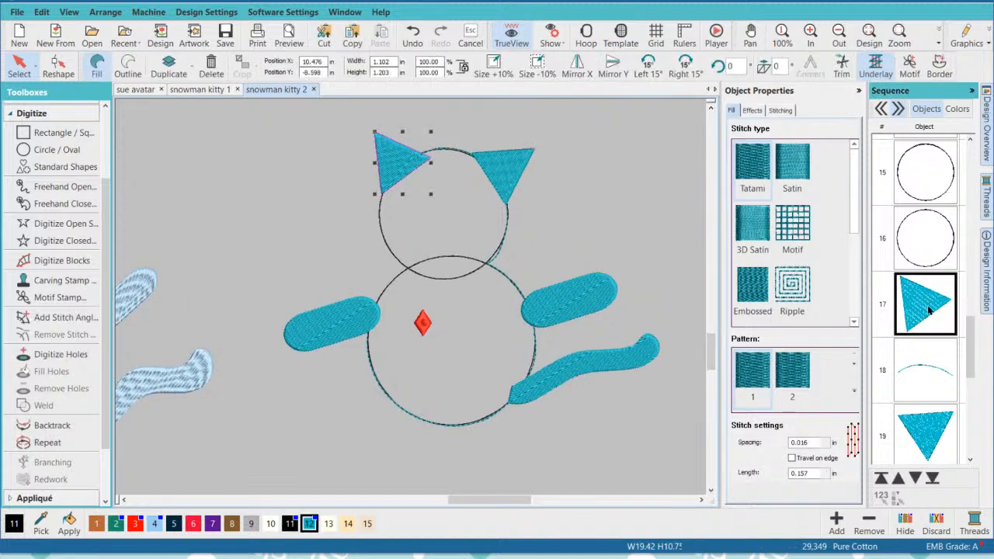
click(927, 371)
click(930, 431)
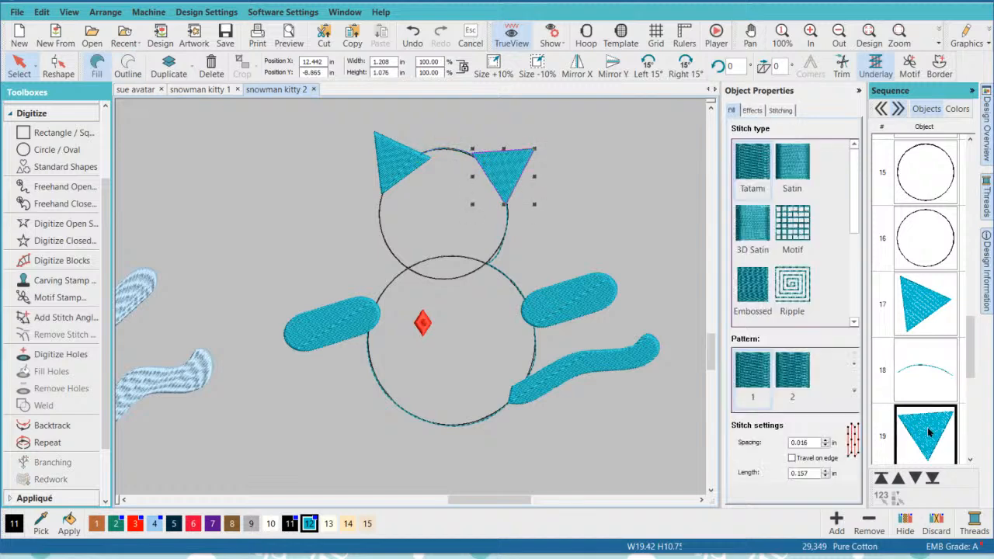
scroll(972, 365, down, 3)
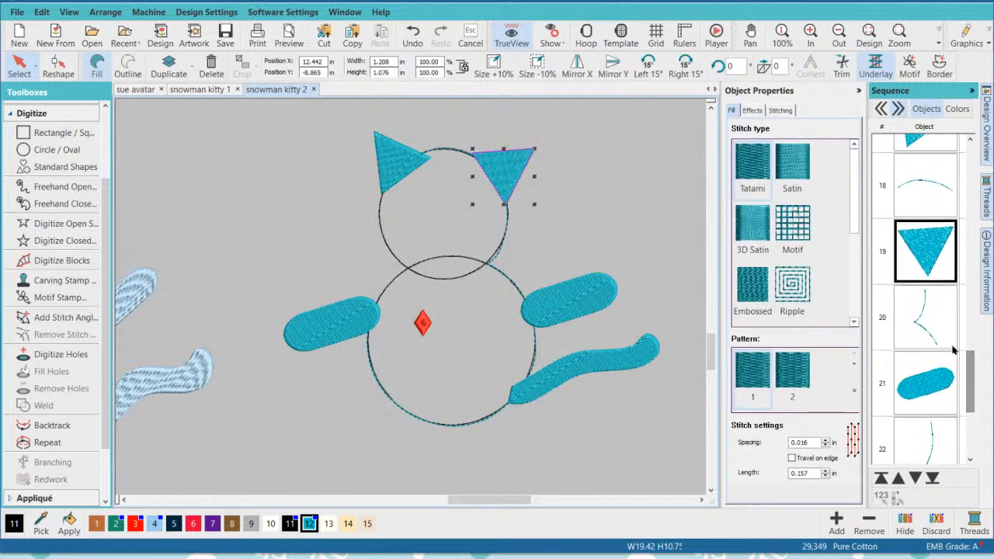
click(925, 332)
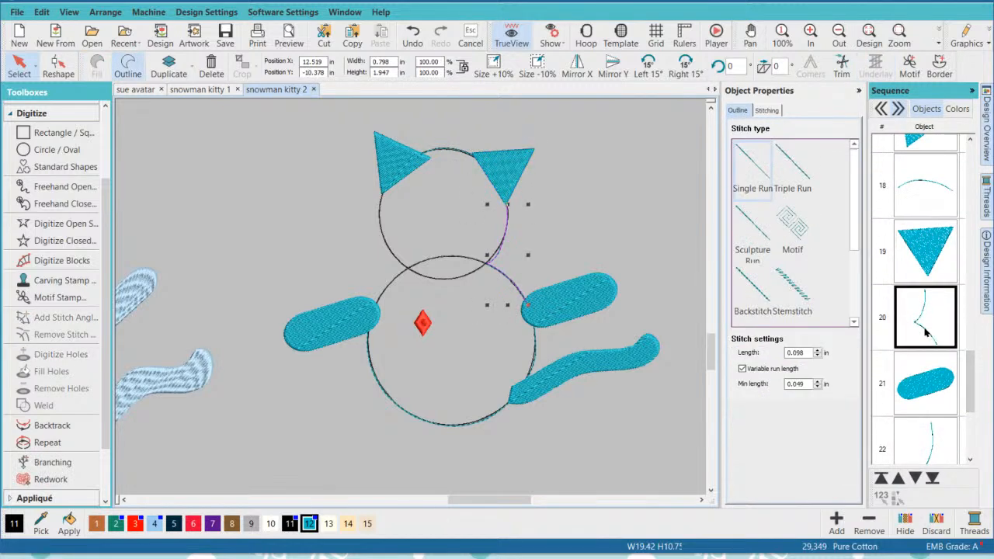
click(925, 386)
scroll(971, 383, down, 3)
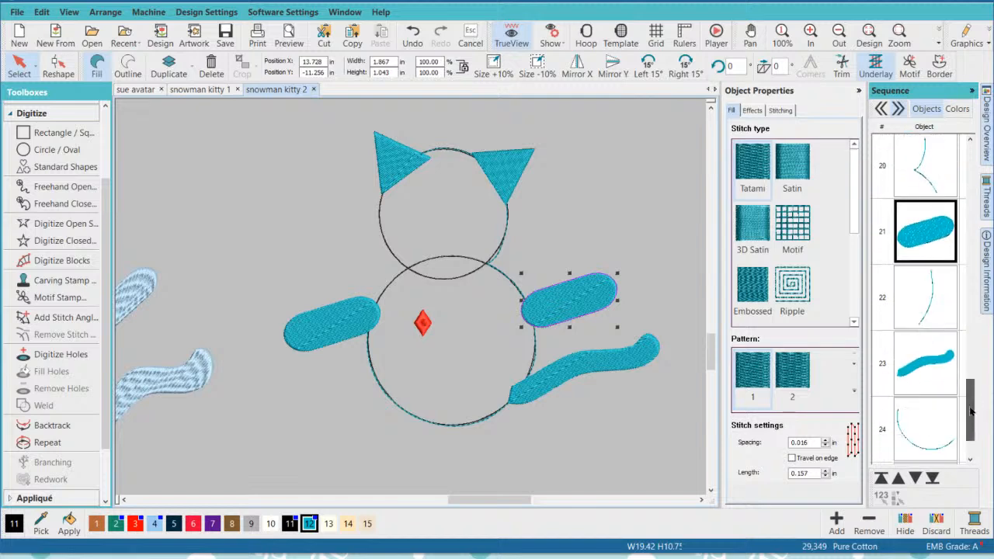
click(929, 309)
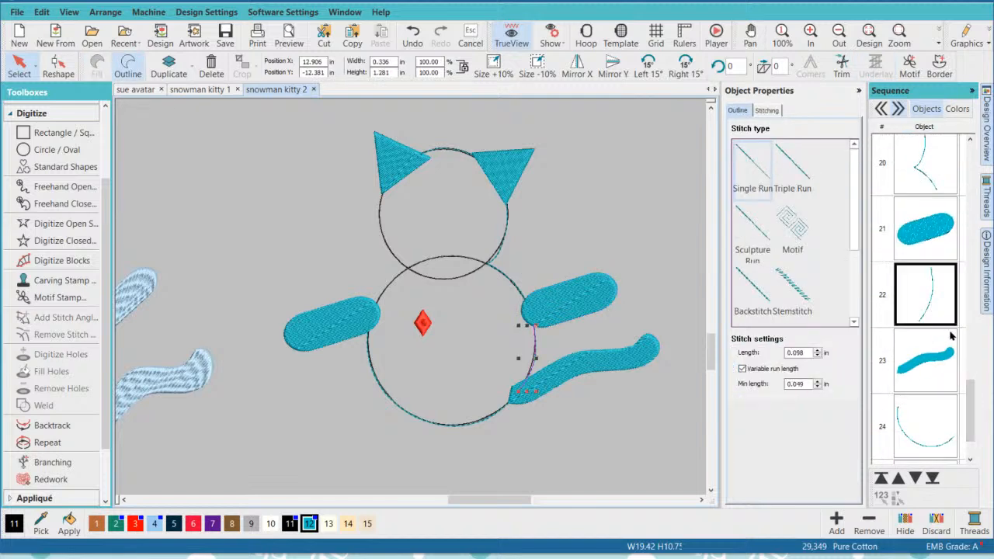
click(925, 367)
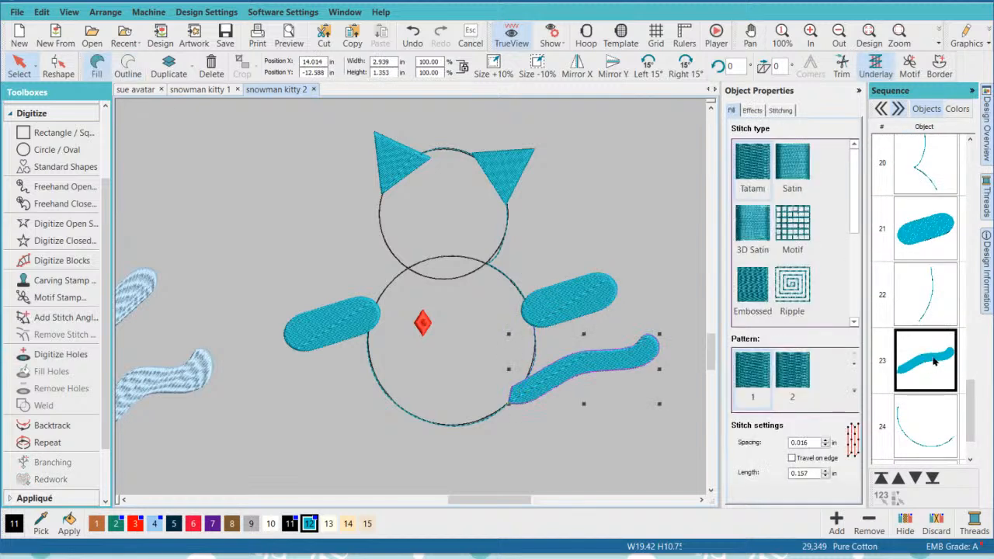
scroll(971, 396, down, 1)
click(937, 378)
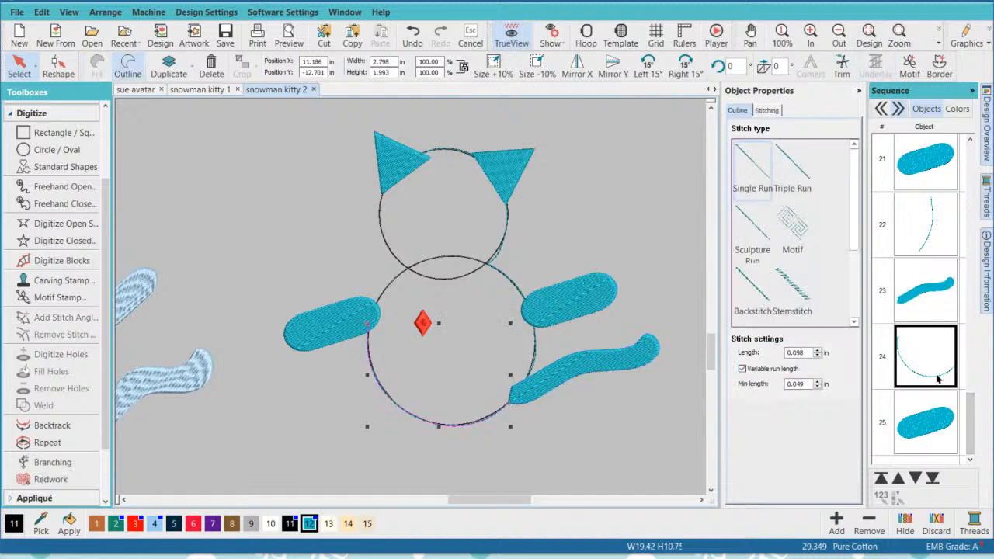
click(935, 417)
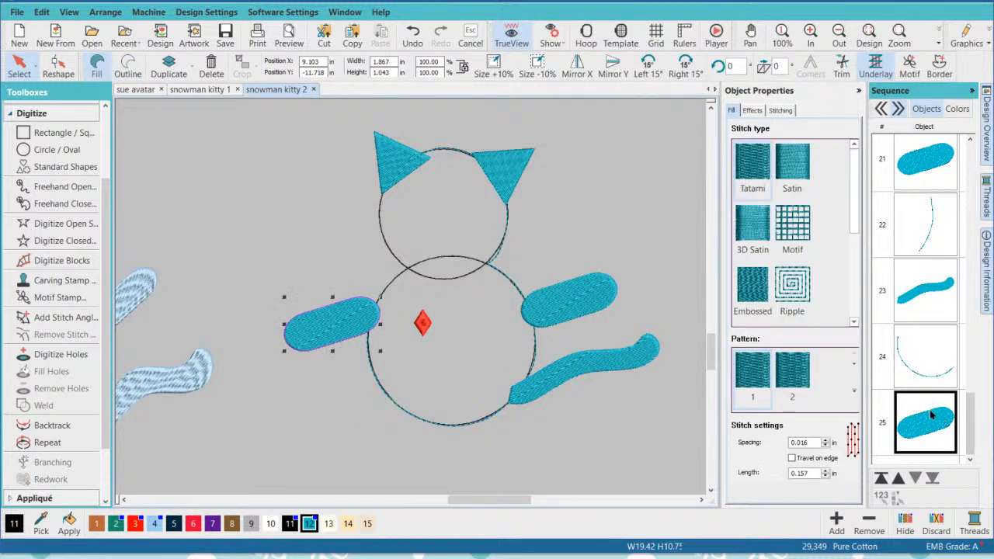
click(625, 225)
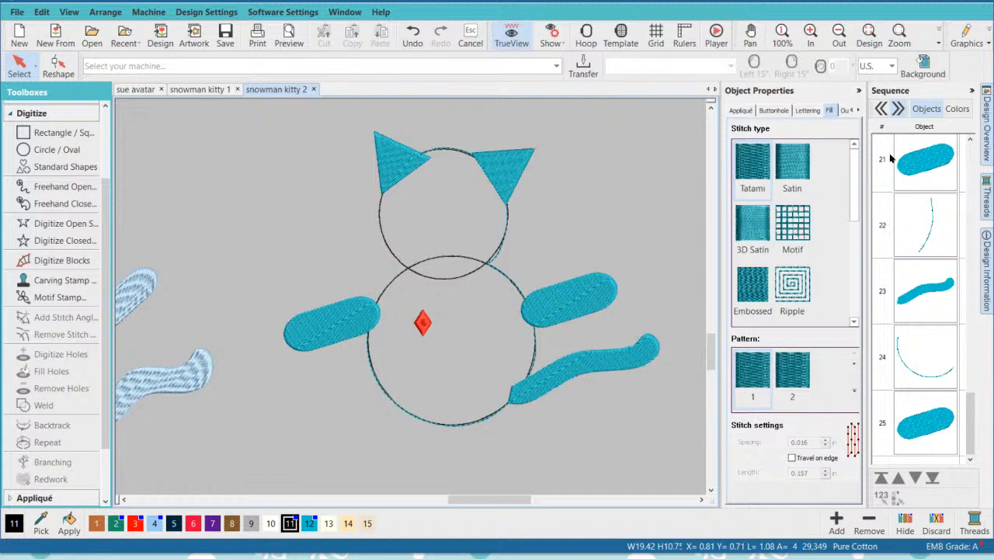
- Examine how the run between the two ears follows the head circle, and check the order of ear, run and ear
click(390, 159)
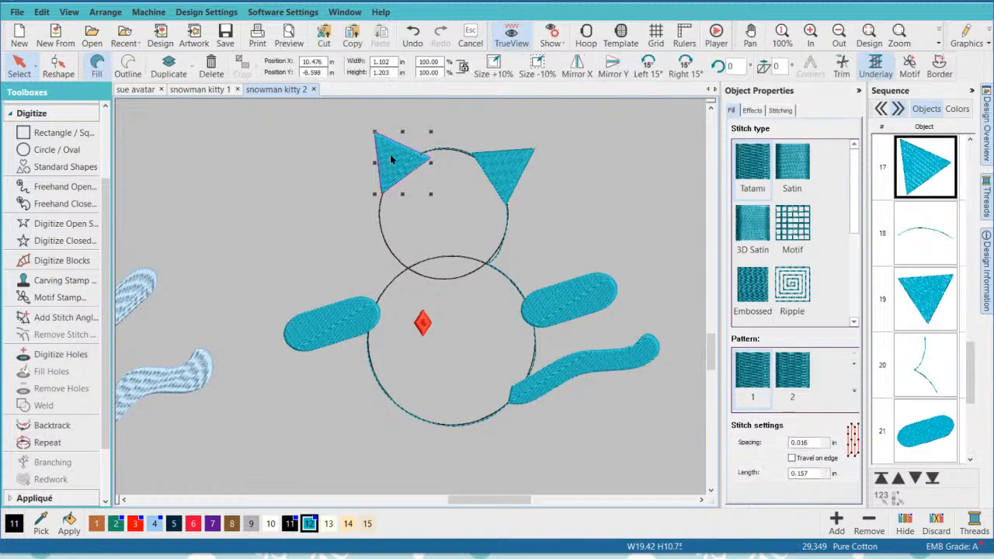
click(444, 153)
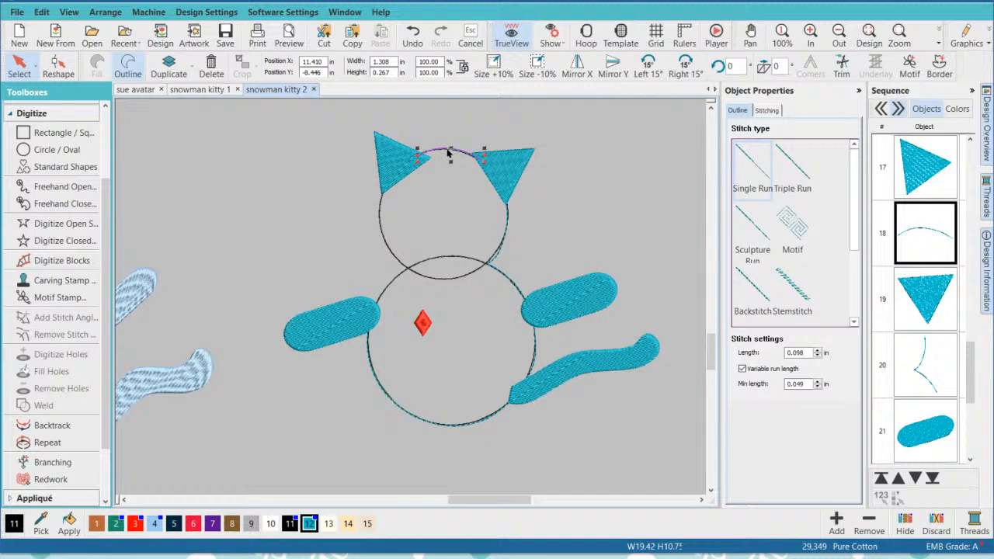
click(444, 282)
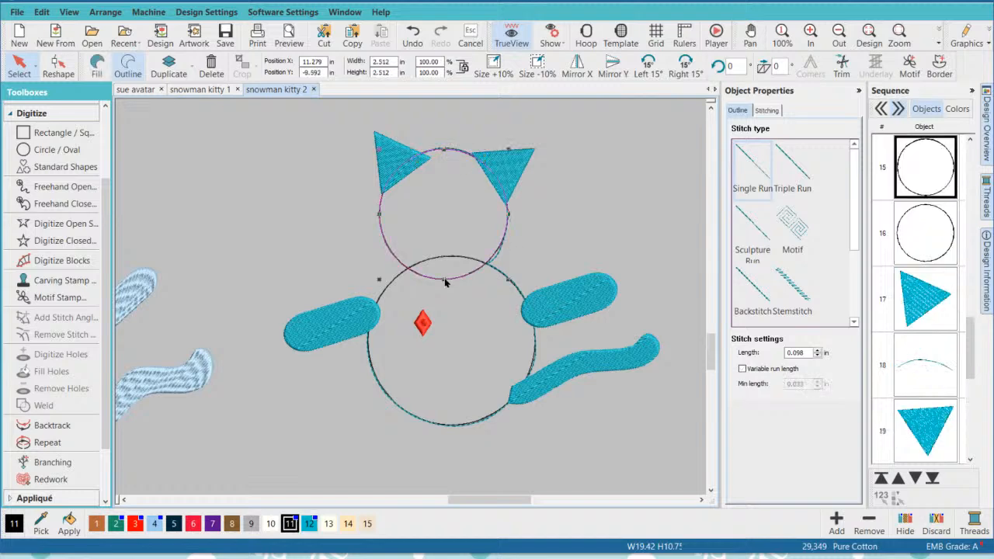
click(616, 200)
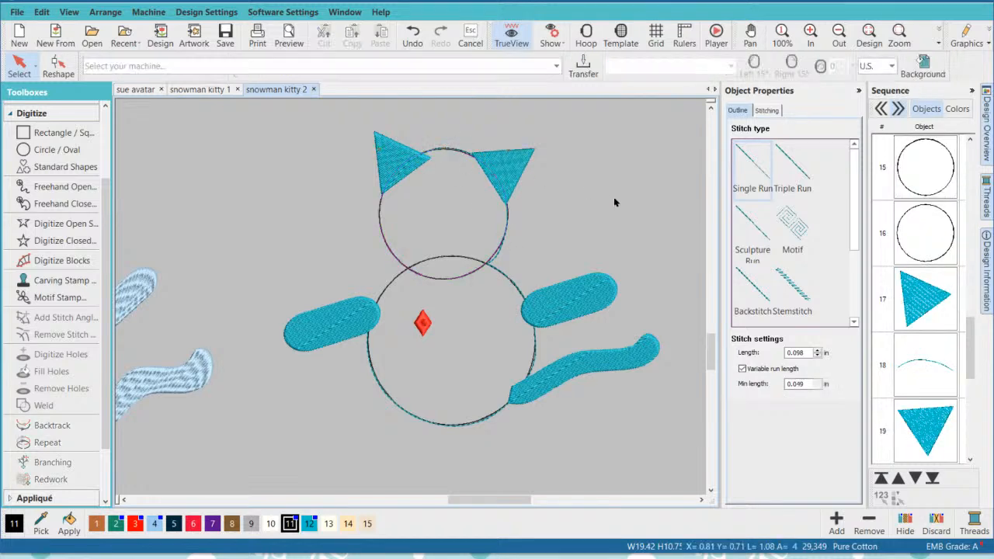
click(934, 301)
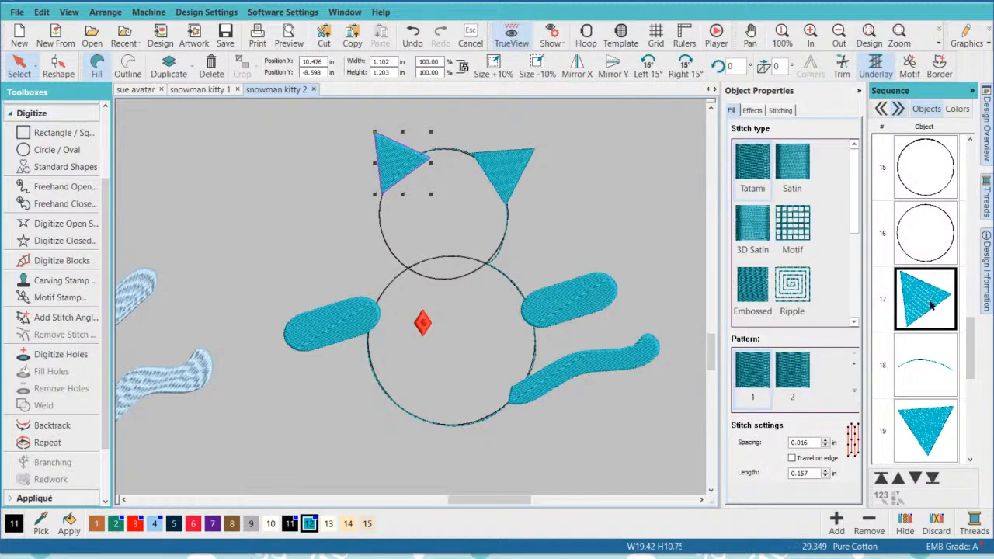
click(926, 358)
click(921, 427)
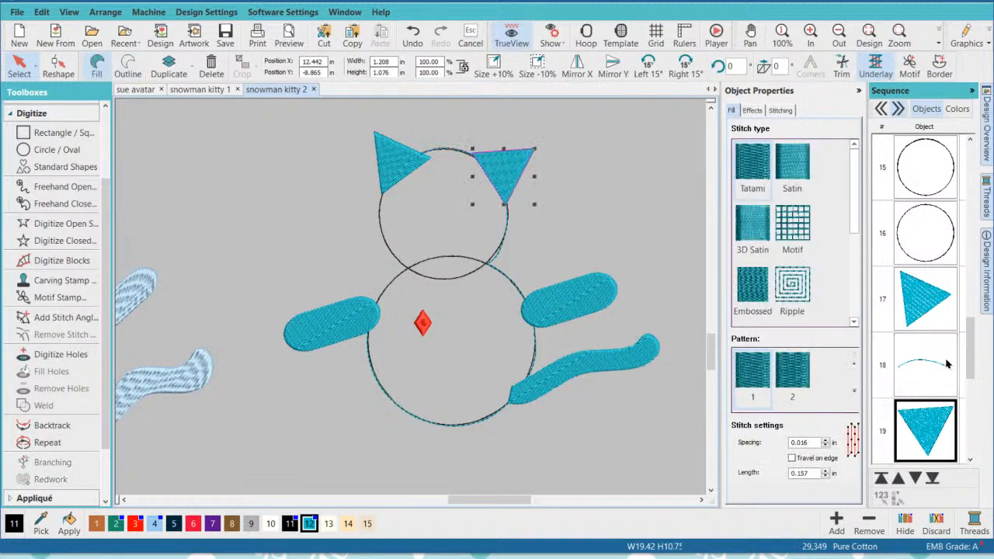
click(607, 237)
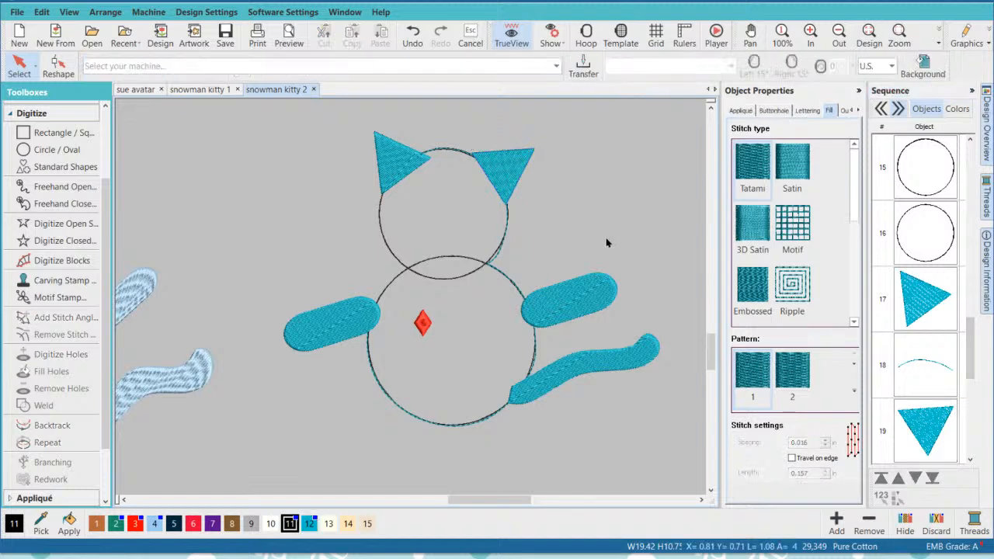
- Move the red diamond off the teal kitty's body and onto the head of the light blue kitty
drag(422, 322, 162, 265)
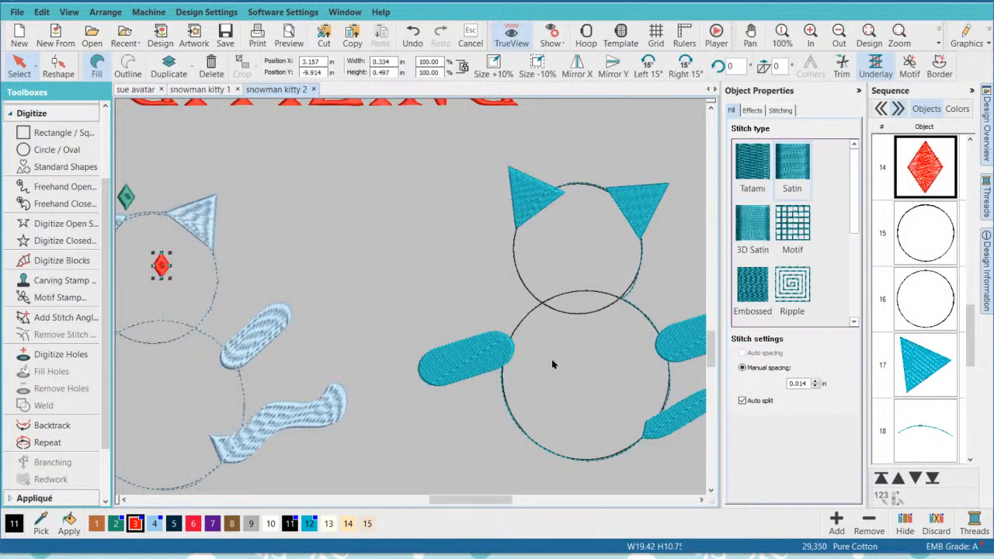
- Move the teal kitty's head and body circles together to the very start of the stitching sequence
drag(971, 319, 975, 301)
click(943, 349)
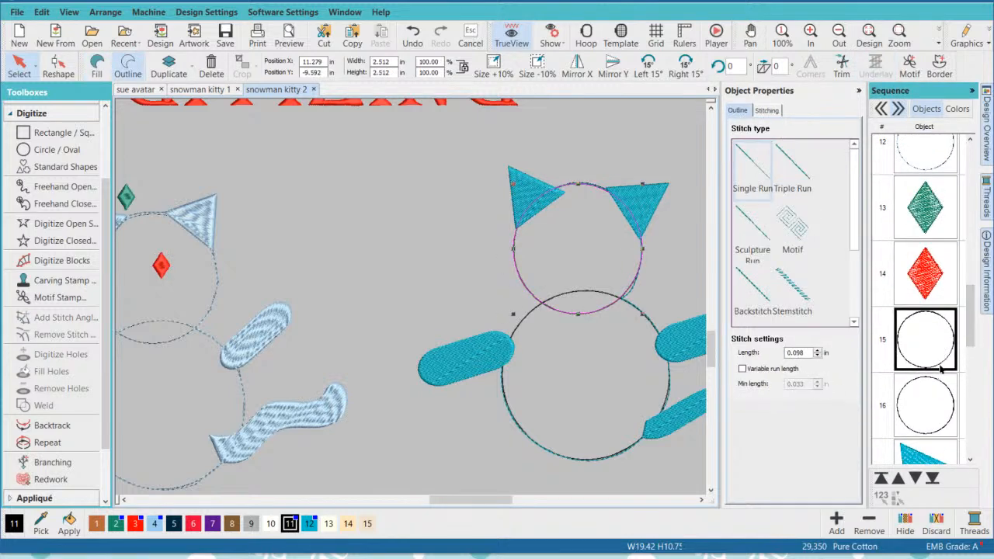
ctrl+click(942, 393)
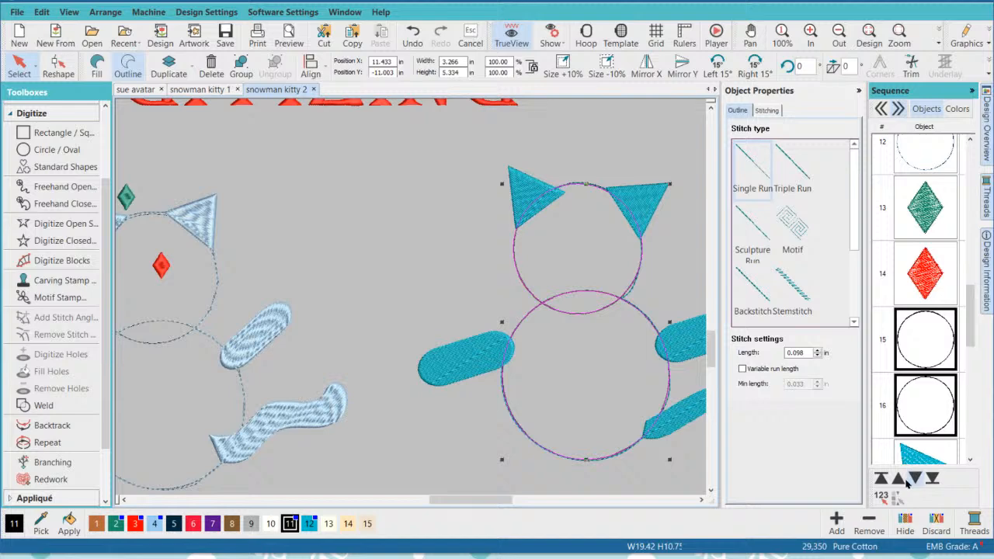
click(881, 479)
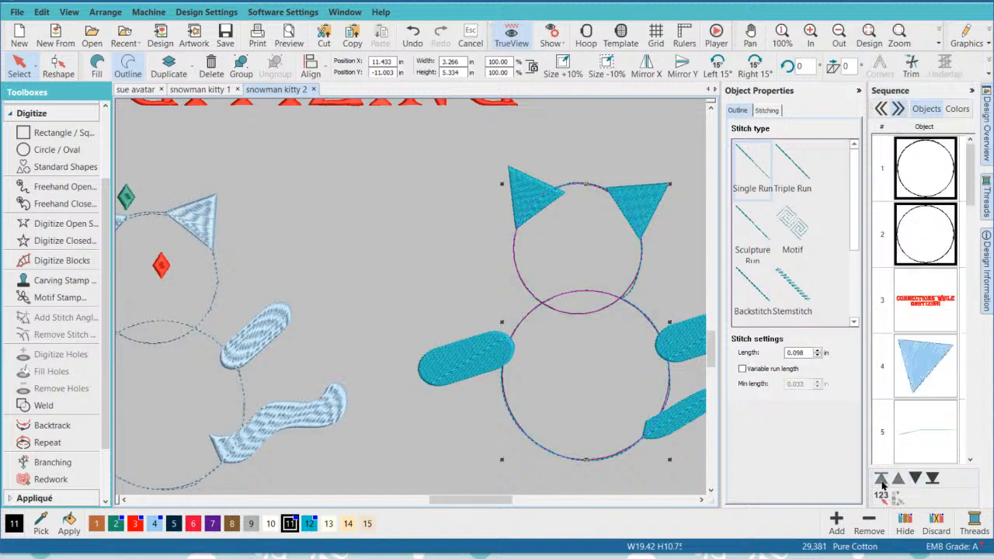
click(464, 250)
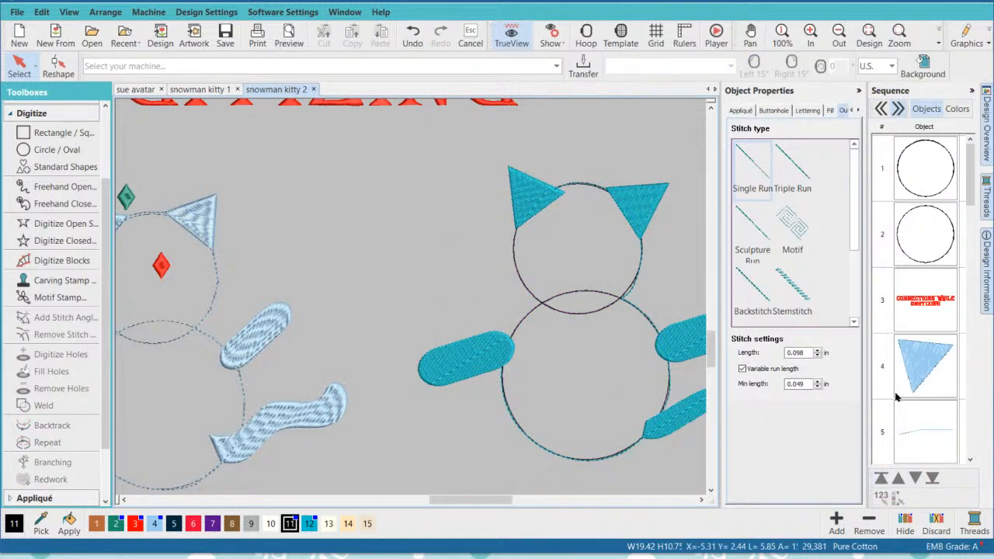
- Move the teal kitty's head and body circles together to the very end of the stitching sequence
click(935, 159)
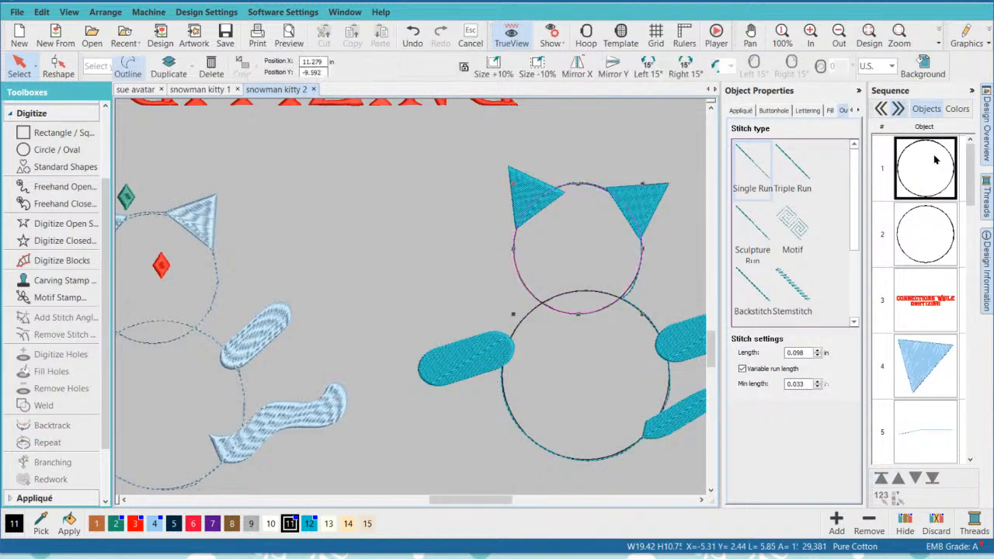
ctrl+click(925, 247)
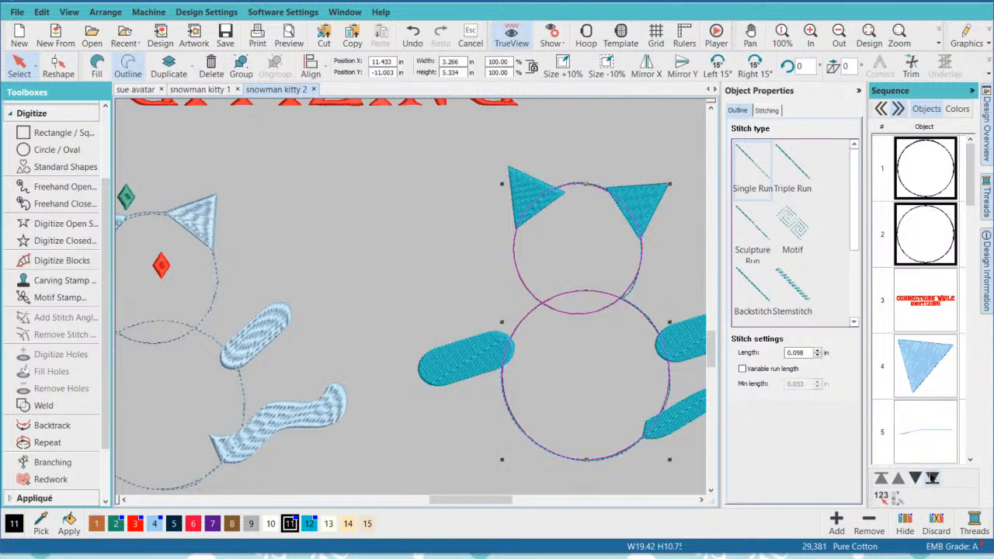
click(931, 478)
click(414, 217)
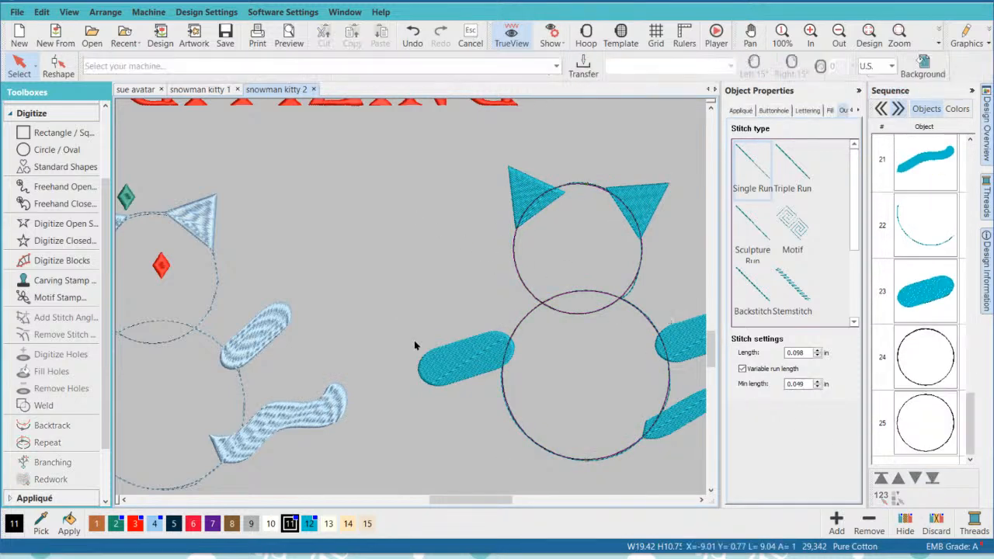
- Convert the teal kitty's head circle and body circle to appliqué
click(905, 375)
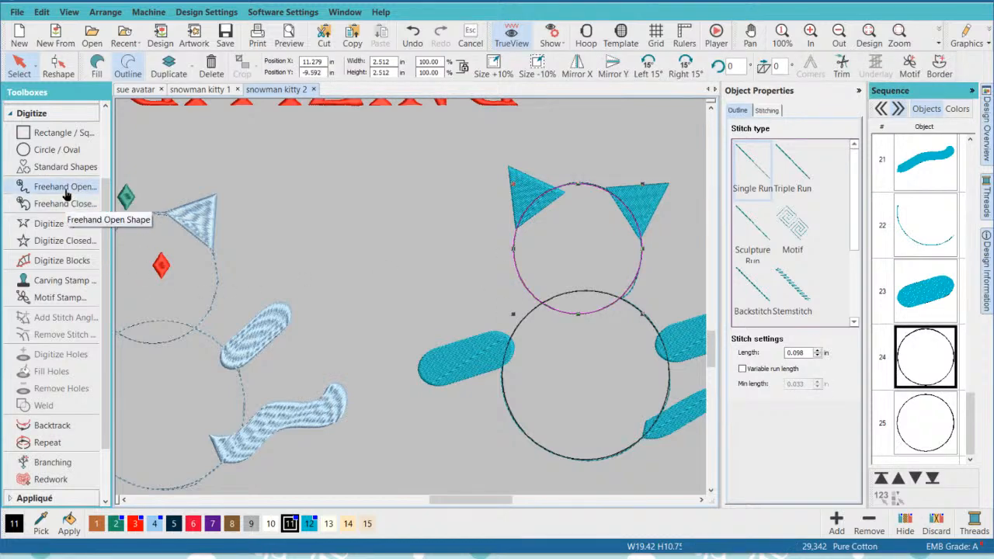
click(50, 114)
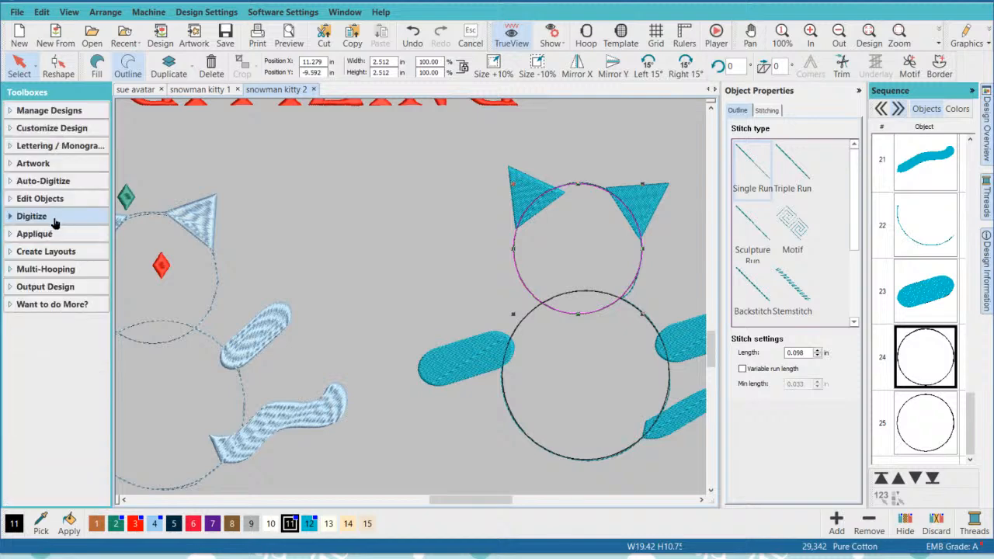
click(49, 235)
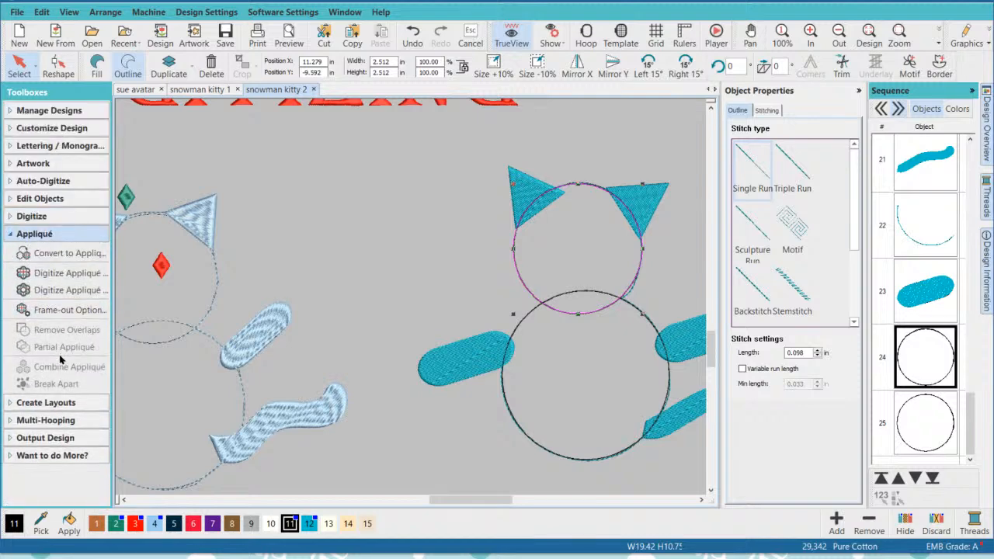
click(74, 258)
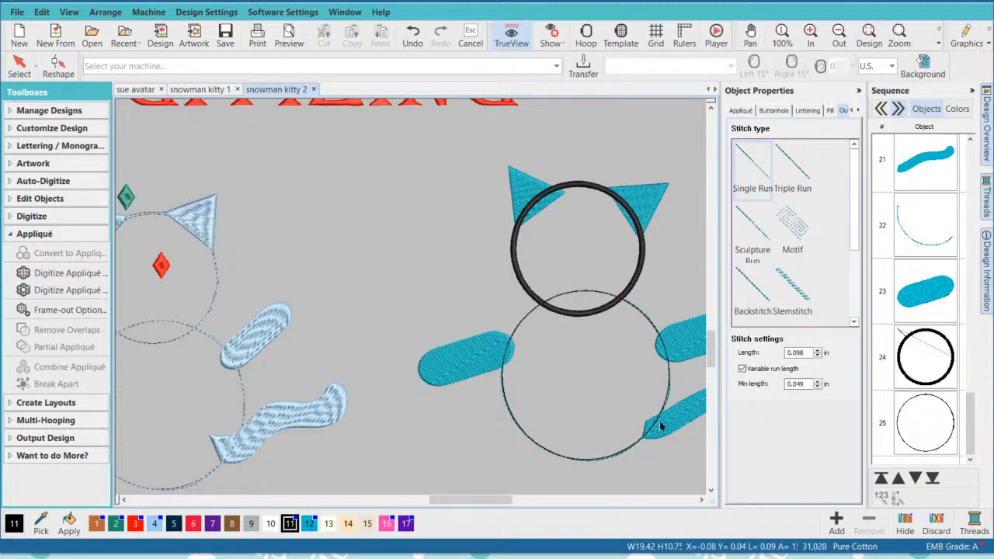
click(933, 448)
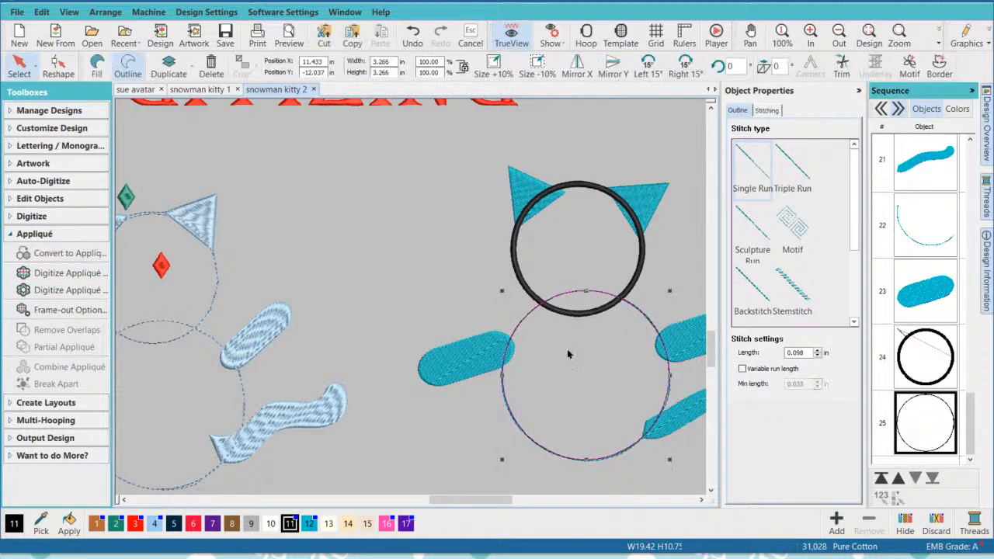
click(67, 252)
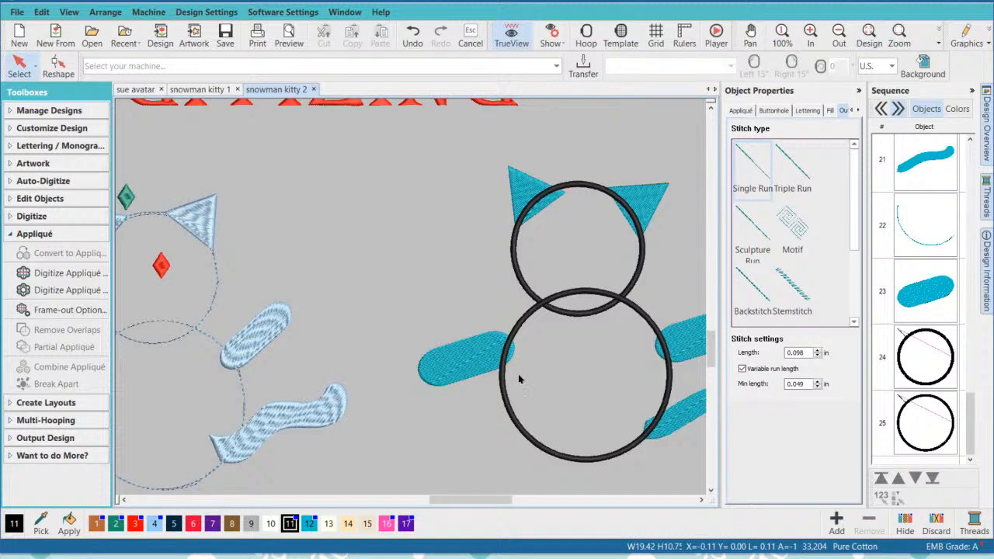
- Assign the custom appliqué fabric 3337-84jpg.jpg from the Benartex Sonora folder to the head circle
click(583, 182)
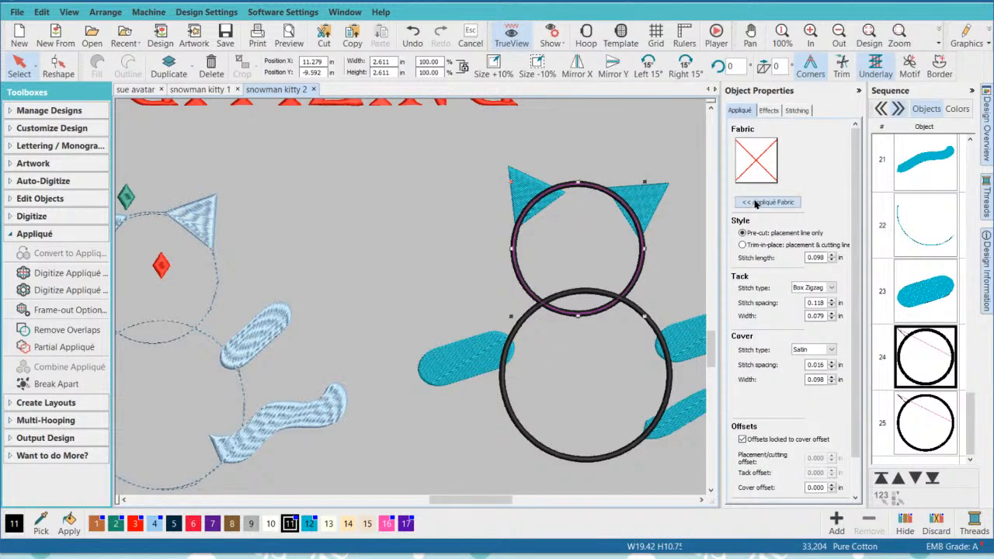
click(768, 202)
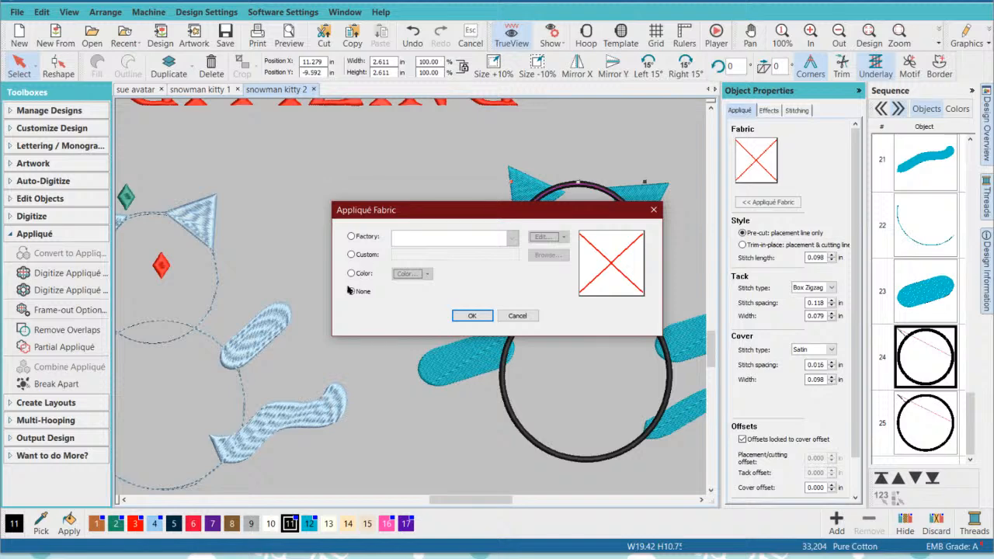
click(351, 255)
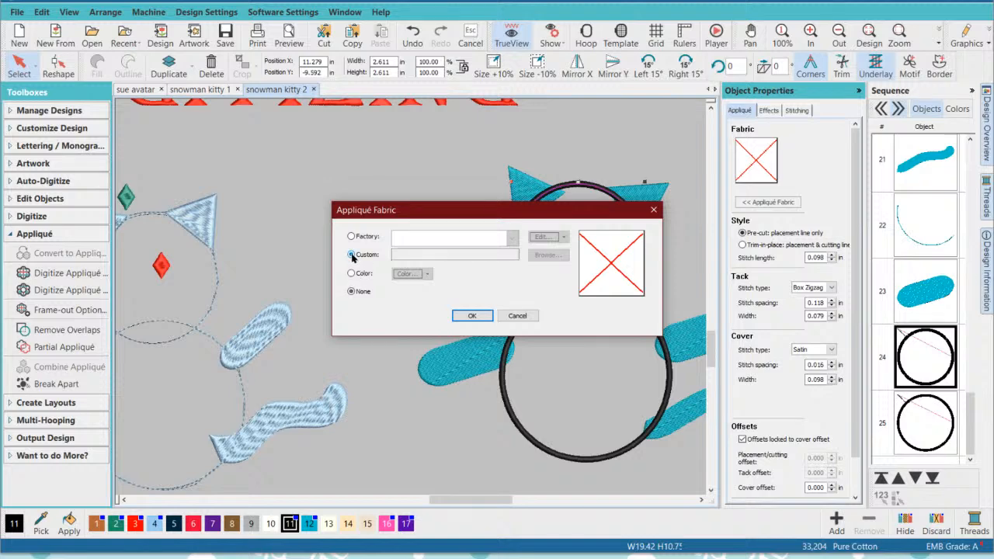
click(548, 256)
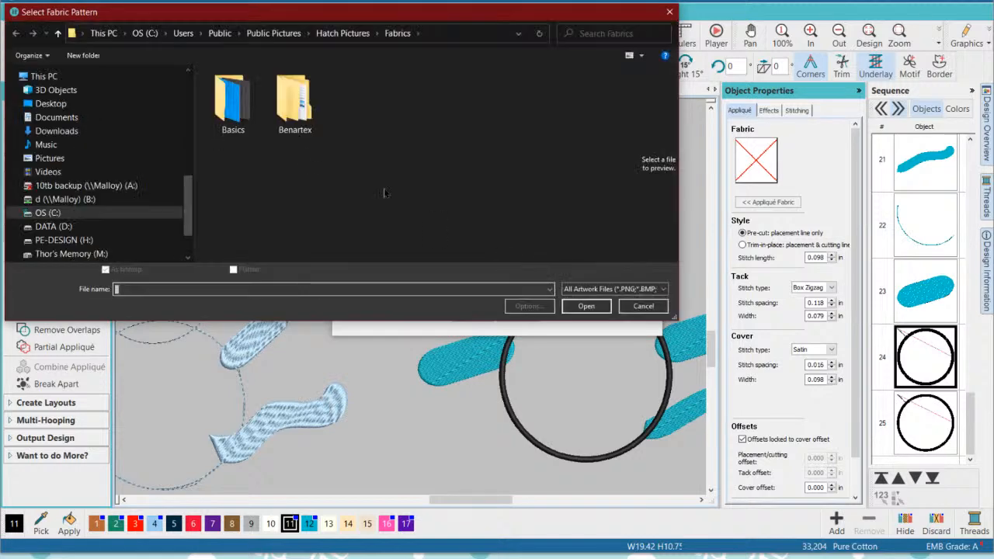
double_click(287, 107)
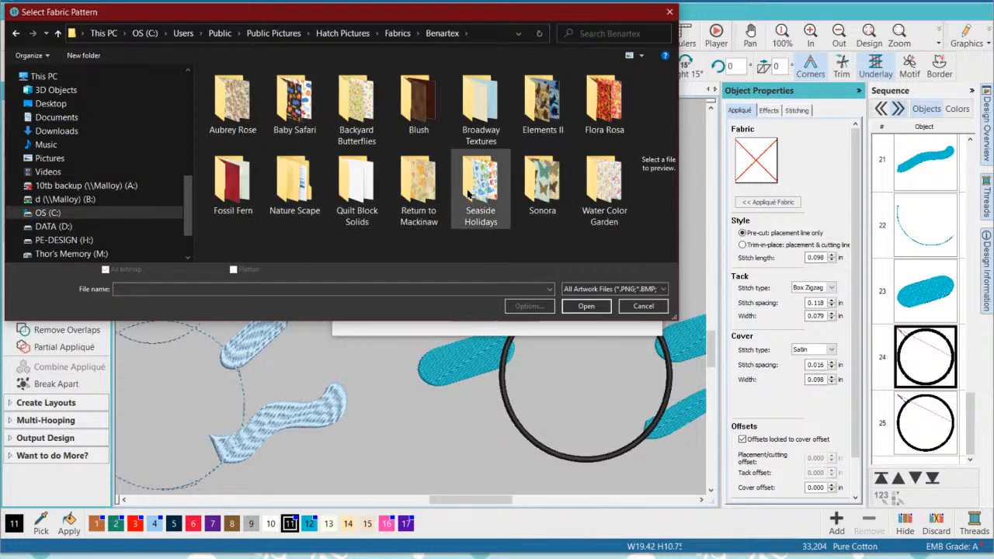
double_click(546, 171)
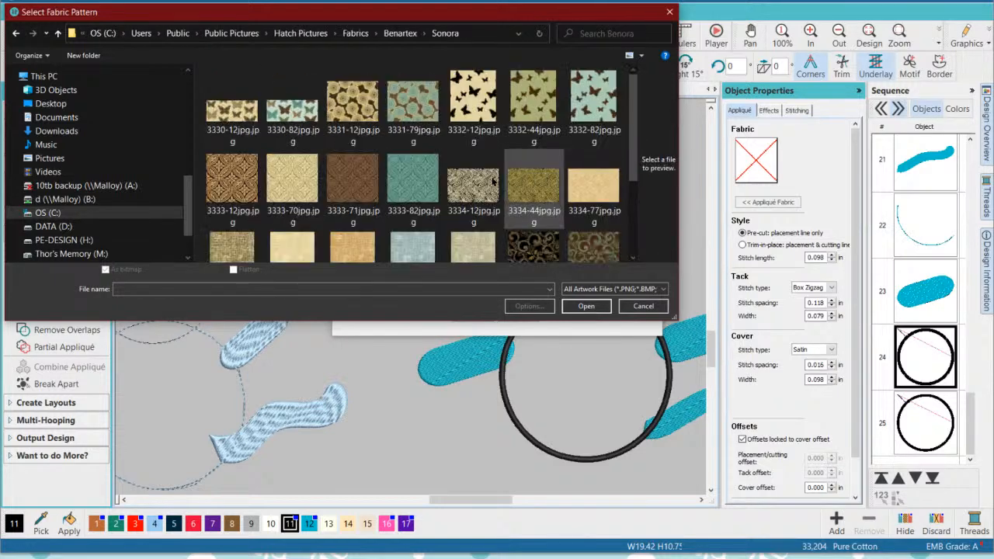
scroll(390, 161, down, 1)
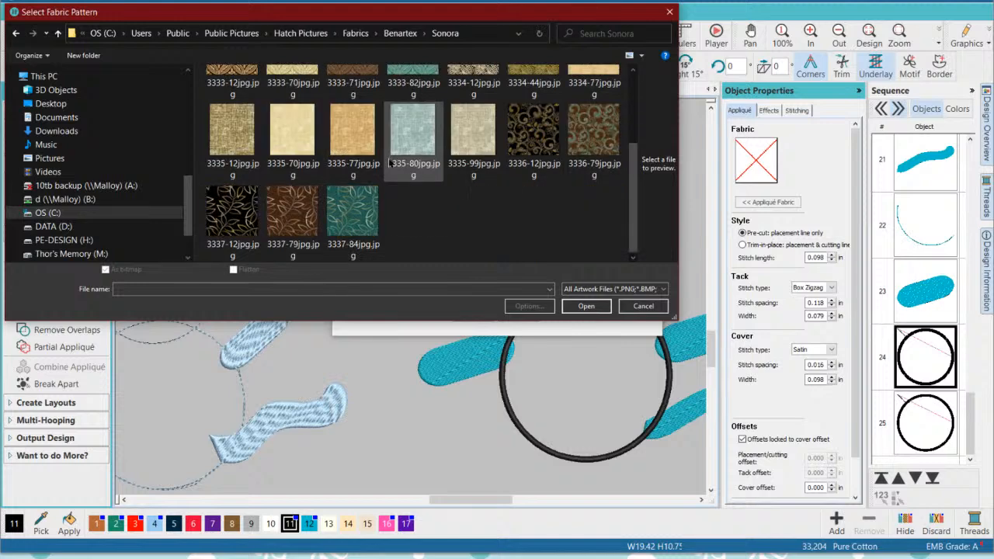
click(349, 209)
click(586, 306)
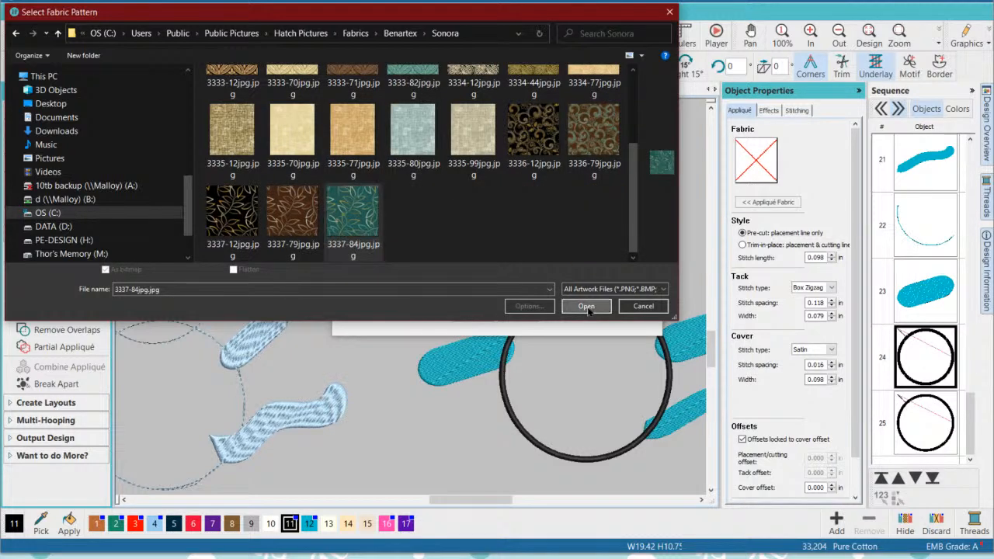
click(470, 316)
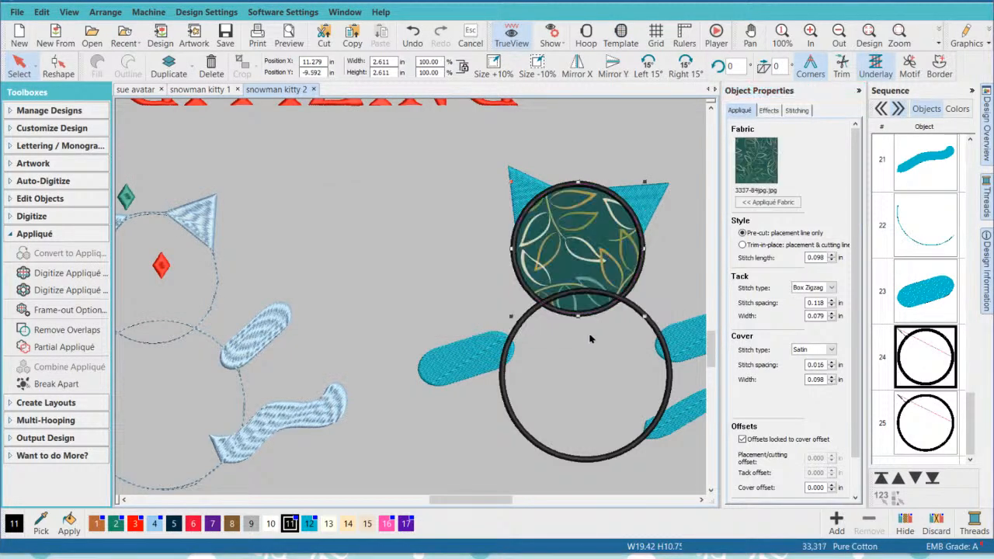
- Assign the custom appliqué fabric 1214-22.jpg from the Benartex Water Color Garden folder to the body circle
click(671, 376)
click(786, 202)
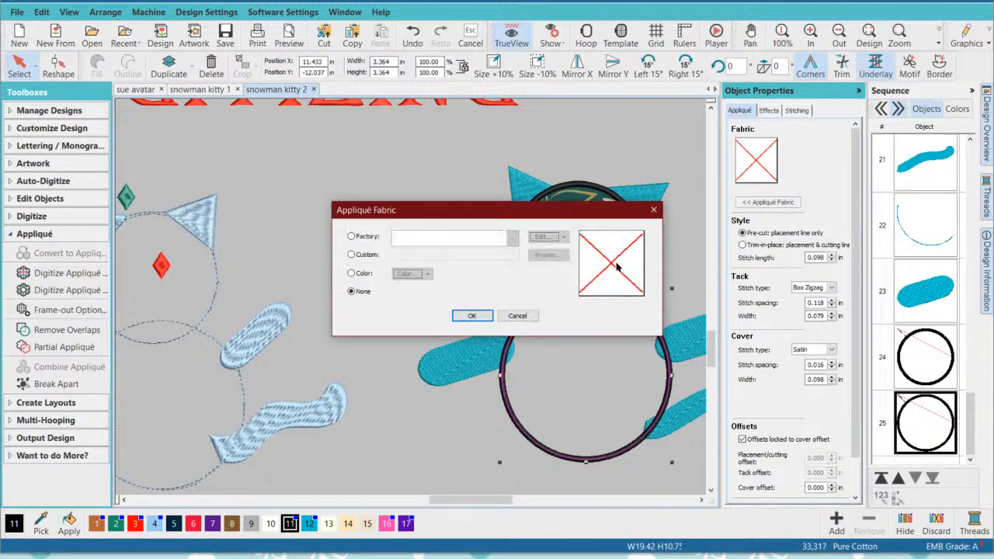
click(351, 254)
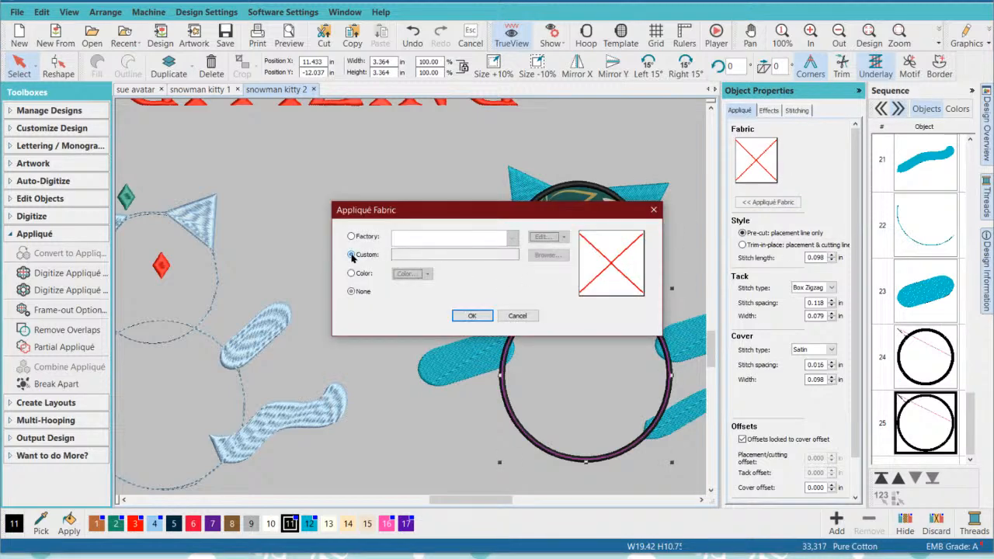
click(546, 255)
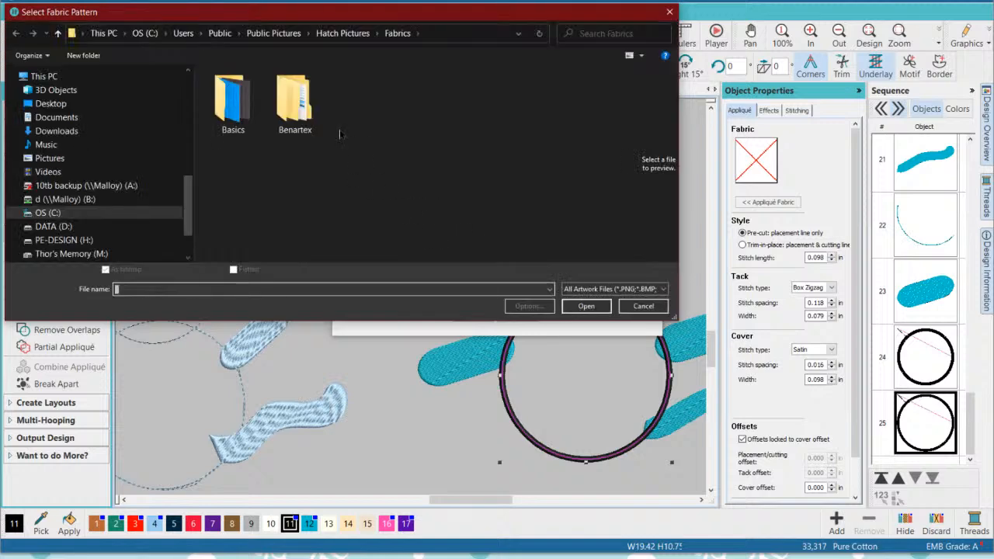
double_click(295, 101)
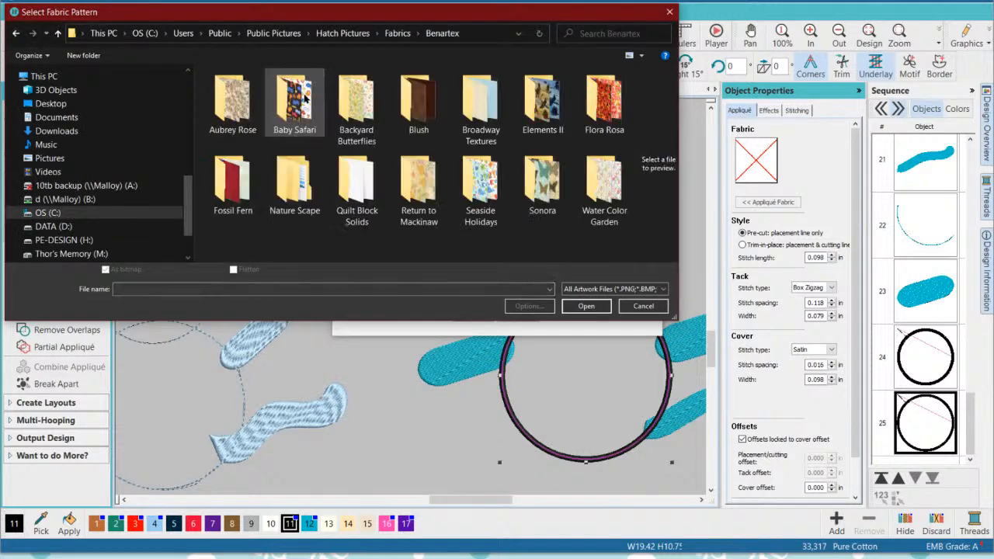
double_click(604, 182)
click(243, 170)
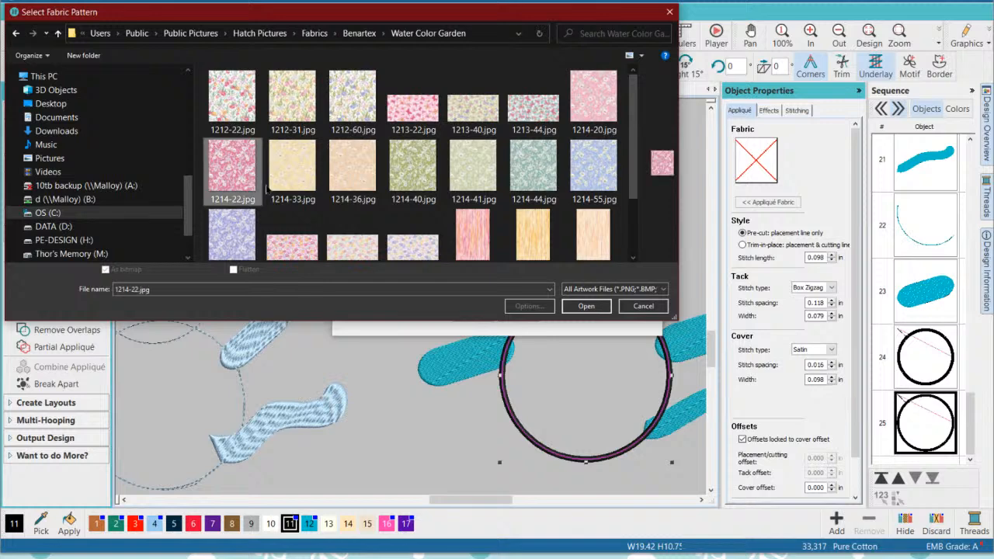
click(589, 308)
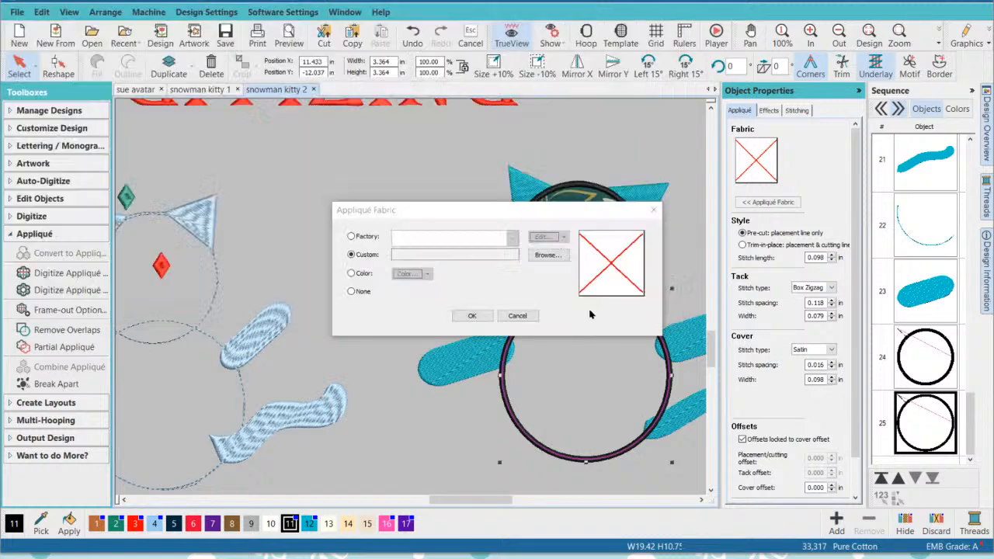
click(471, 315)
click(418, 207)
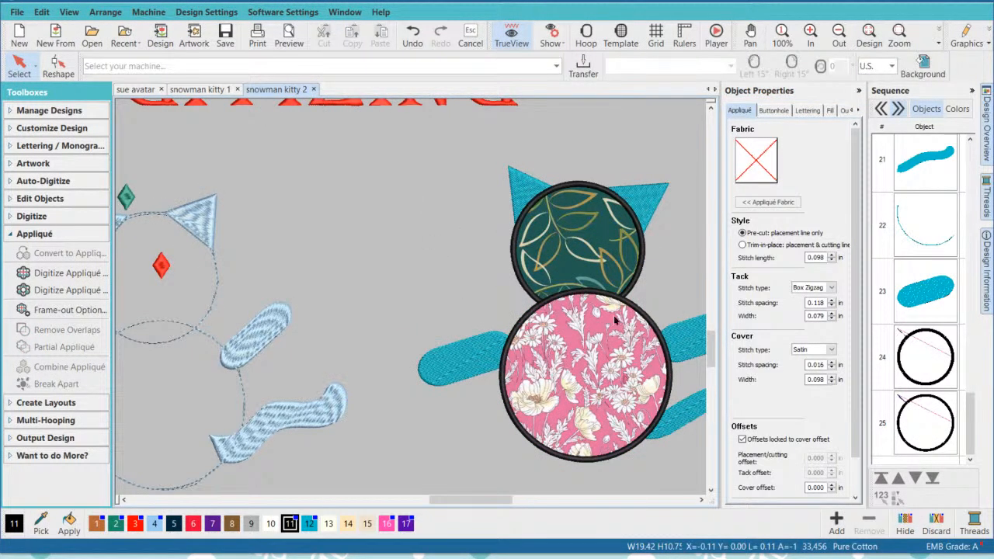
- Turn off TrueView and examine the appliqué kitty's connectors, up close where the first ear meets the head
scroll(615, 316, down, 2)
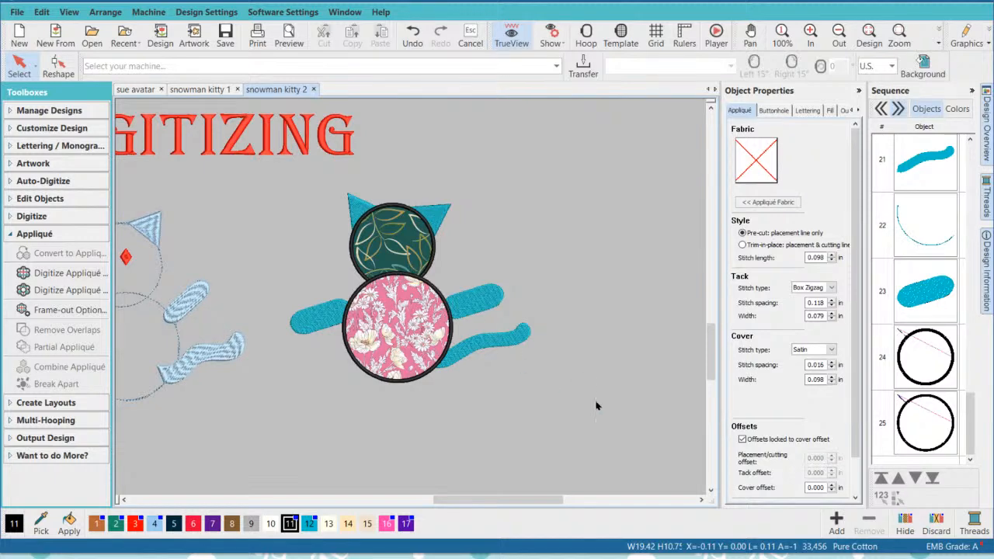
click(510, 36)
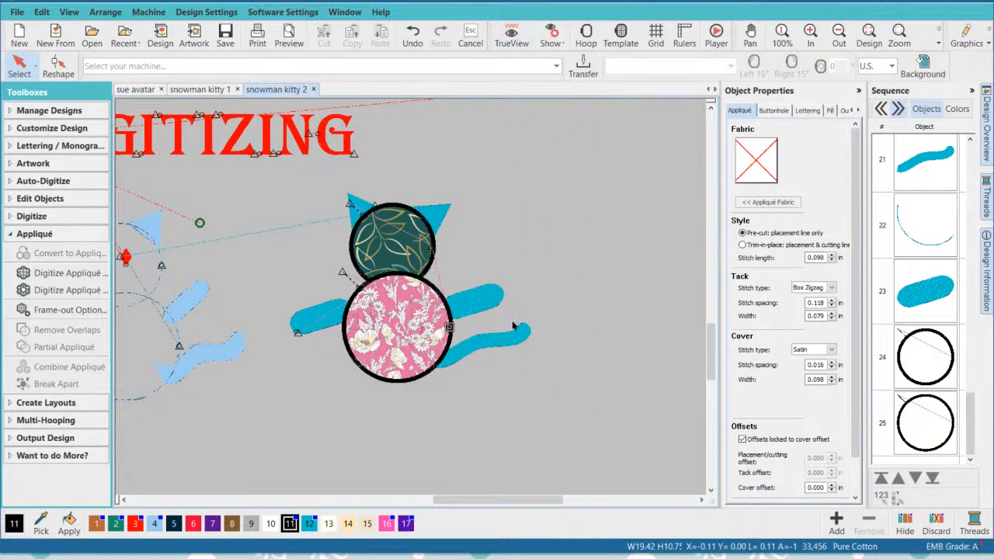
drag(614, 427, 278, 186)
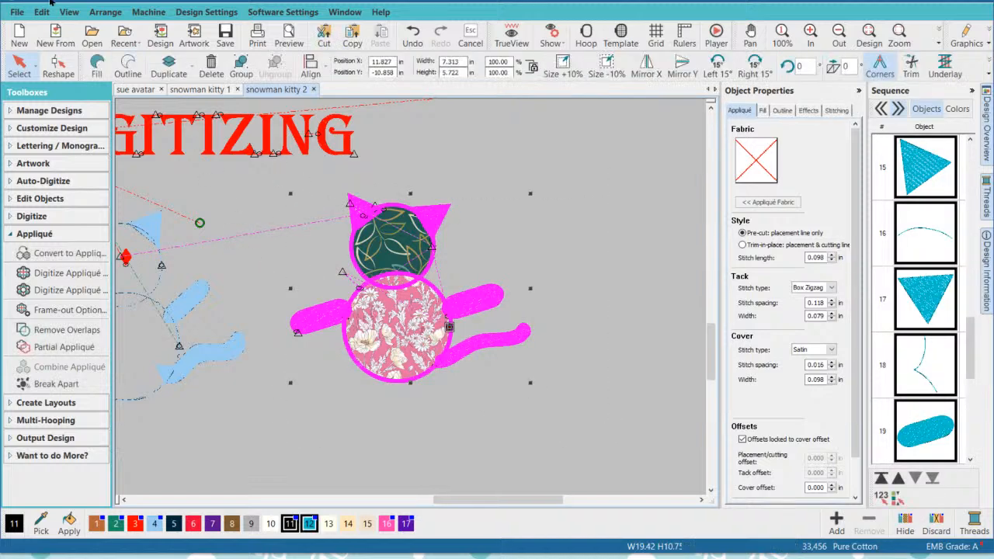
click(574, 241)
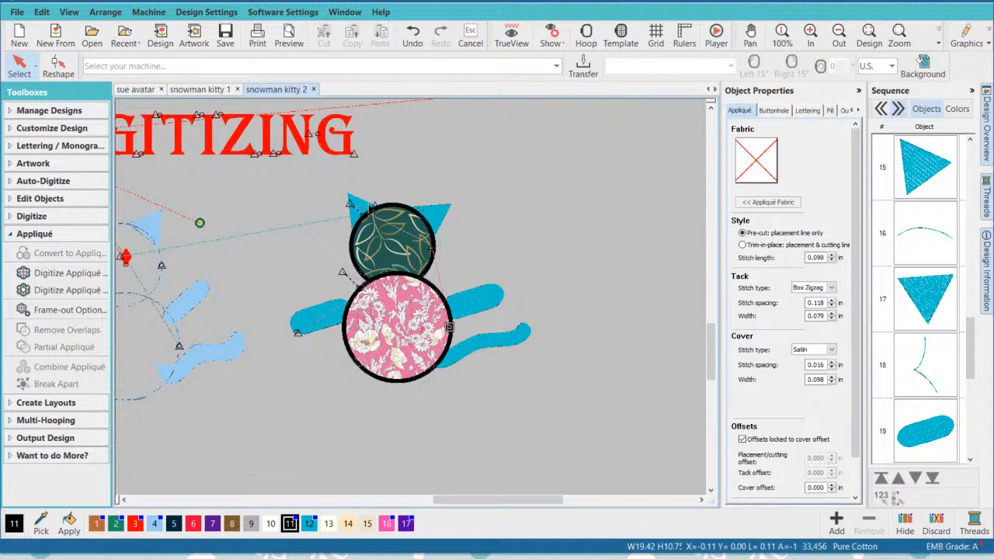
scroll(405, 293, up, 5)
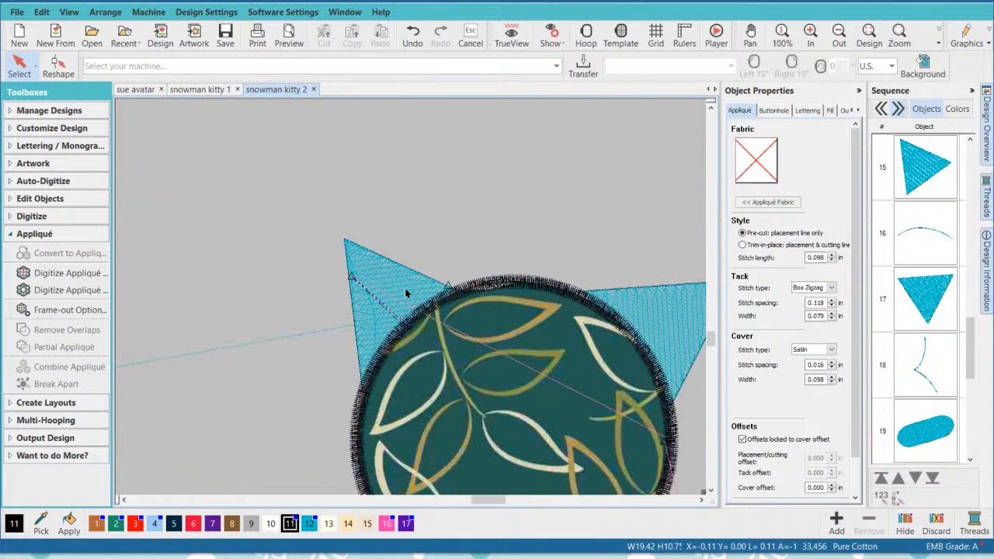
- Reshape the teal kitty's left ear by moving its stitch start point to the ear's lower outer corner at the head's edge
click(391, 280)
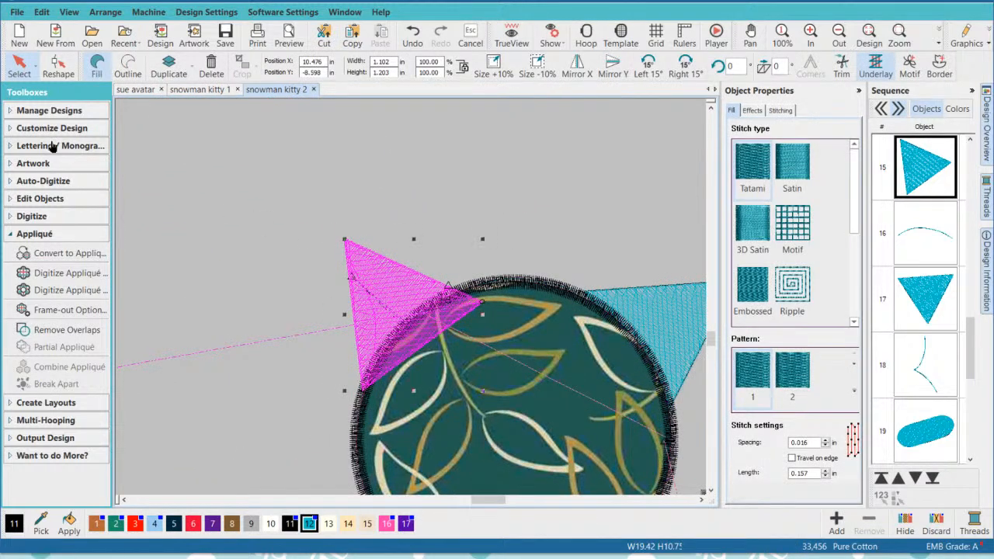
click(58, 66)
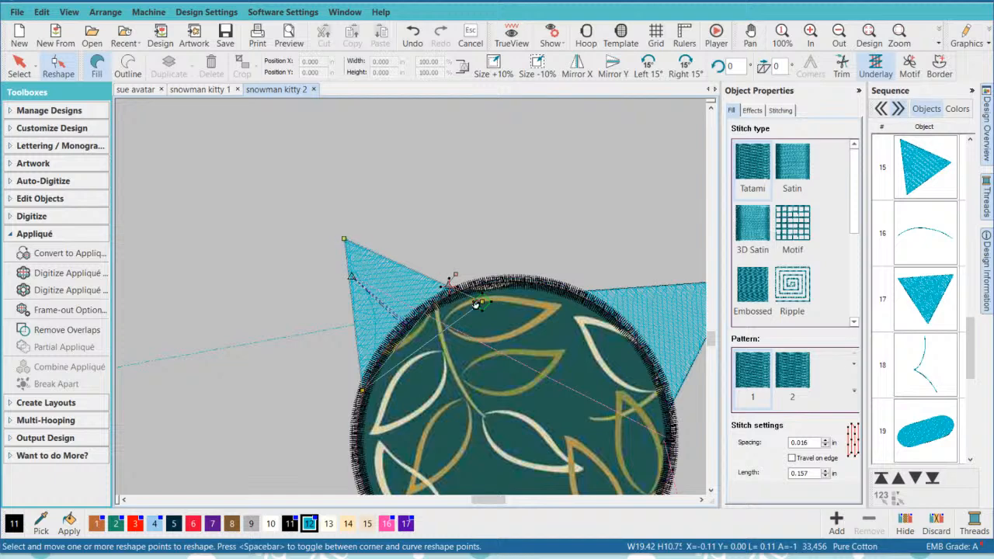
mouse_move(482, 303)
mouse_down()
mouse_move(403, 323)
mouse_move(361, 389)
mouse_up()
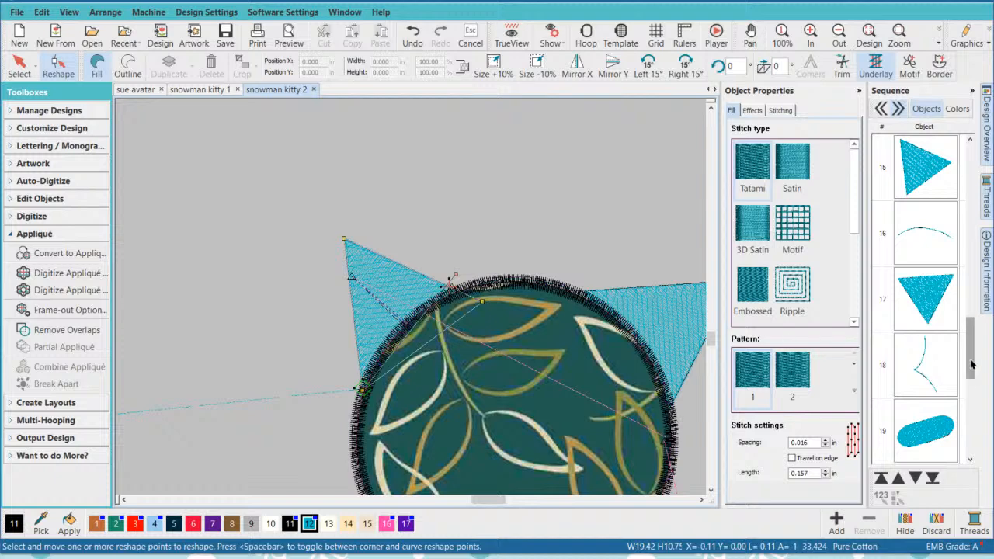
- Examine the start and end points of the run path that links the teal kitty's two ears
drag(973, 362, 975, 330)
click(929, 341)
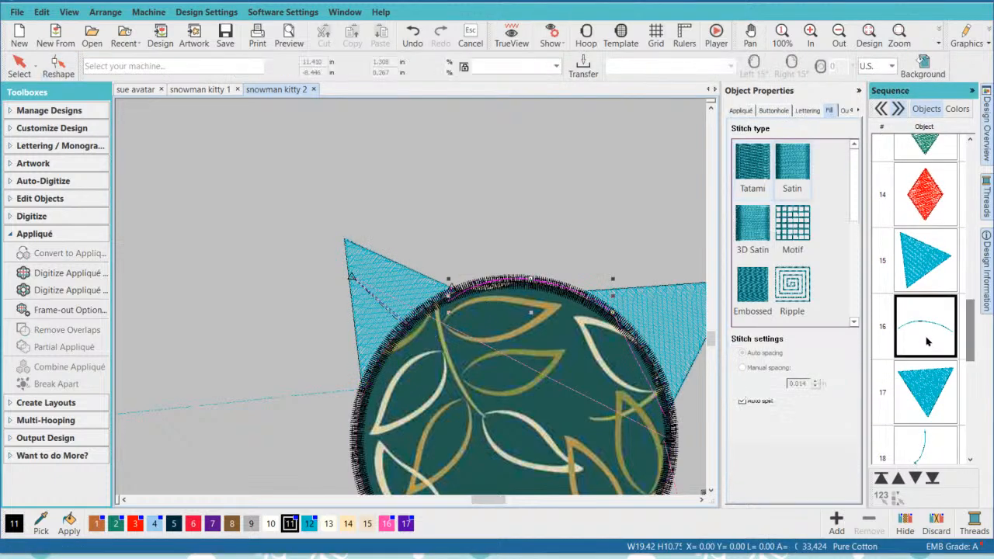
click(58, 65)
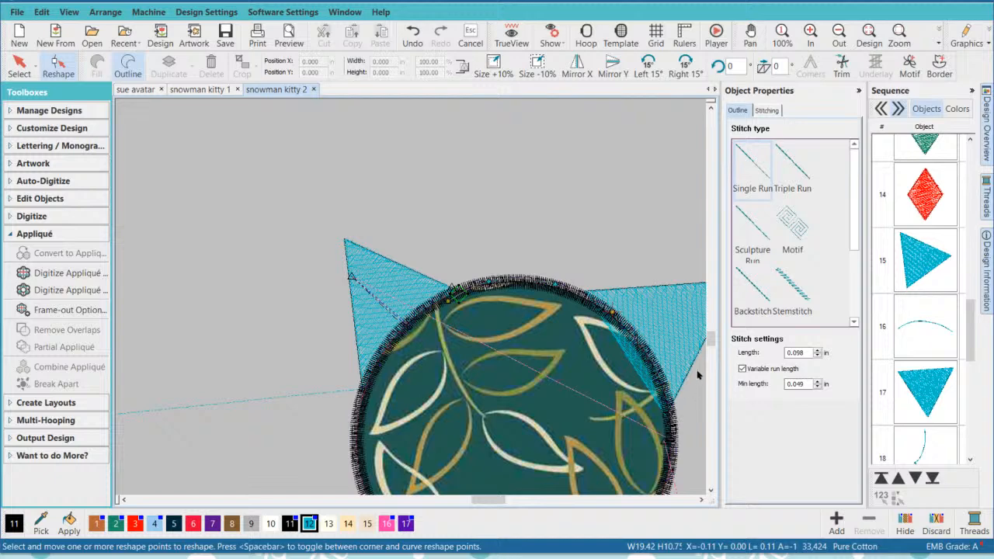
click(701, 500)
click(701, 500)
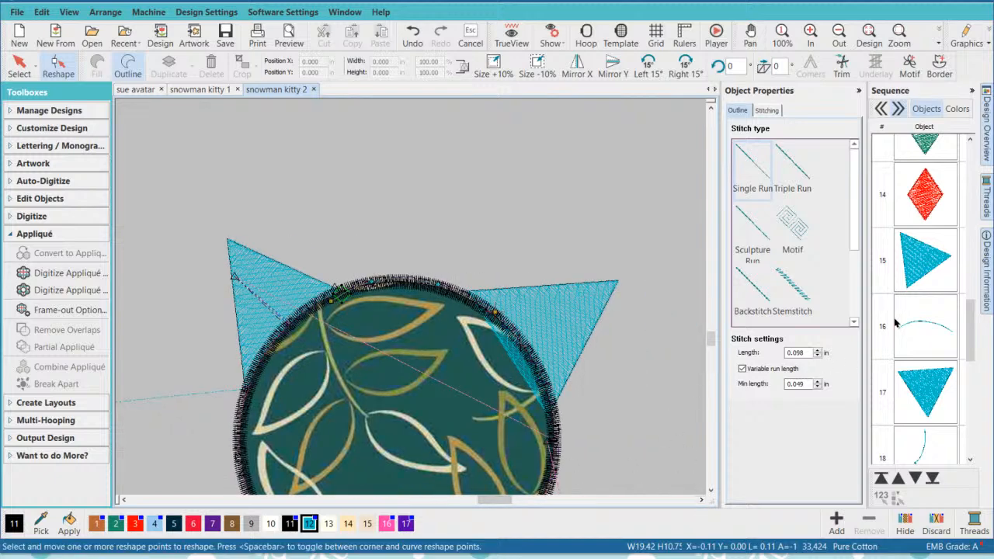
scroll(934, 393, down, 1)
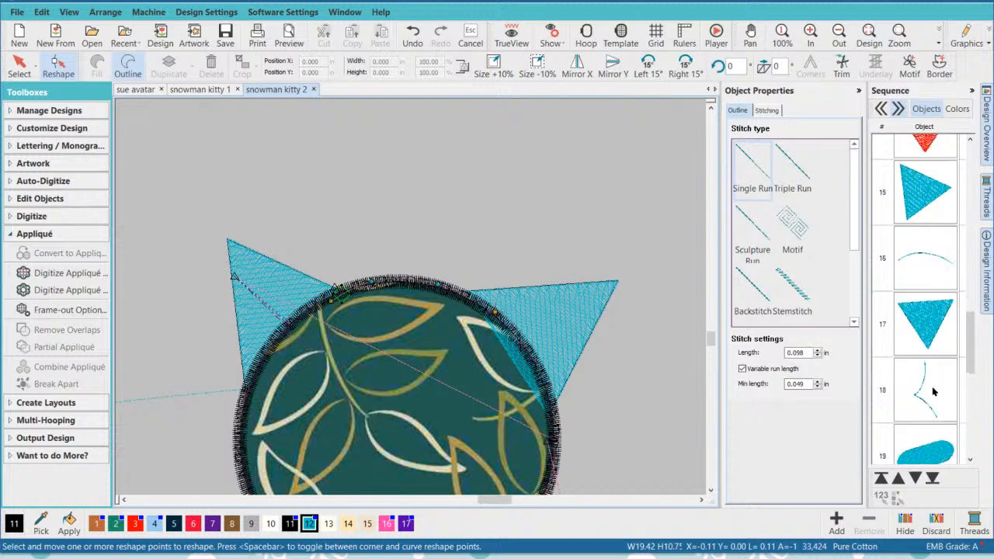
- Move the right ear's stitch start point to its upper inner corner and its end point to the lower corner under the head's border
click(933, 340)
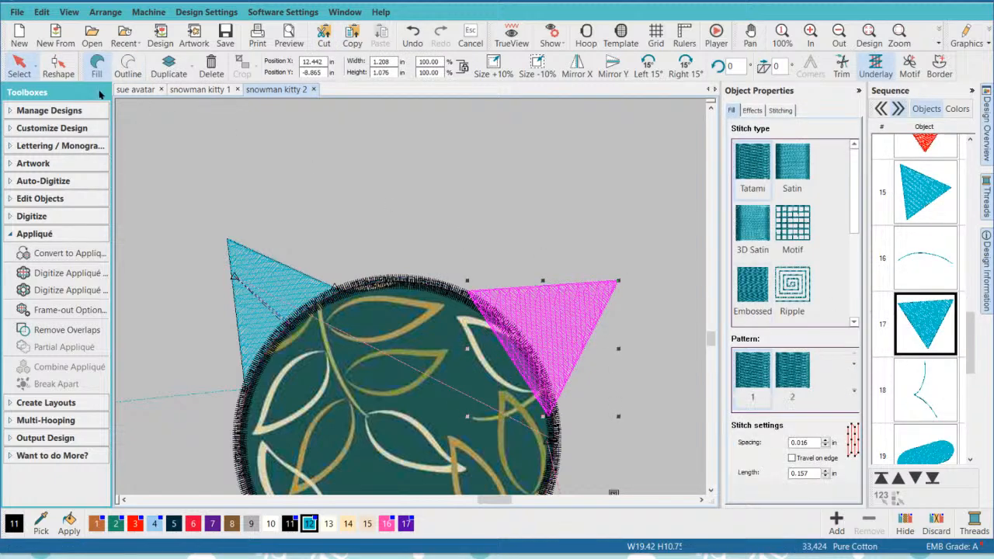
click(49, 71)
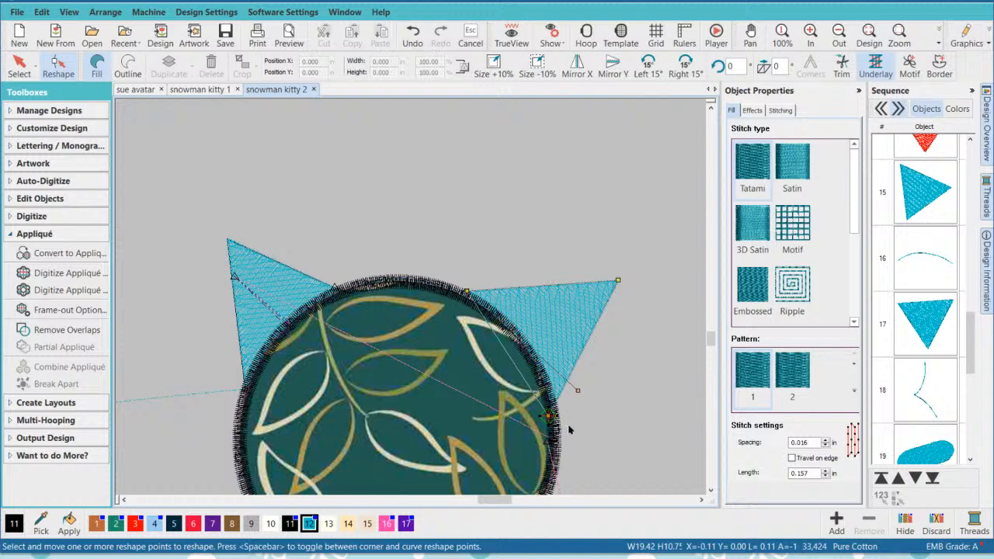
mouse_move(555, 420)
mouse_down()
mouse_move(532, 340)
mouse_move(465, 290)
mouse_up()
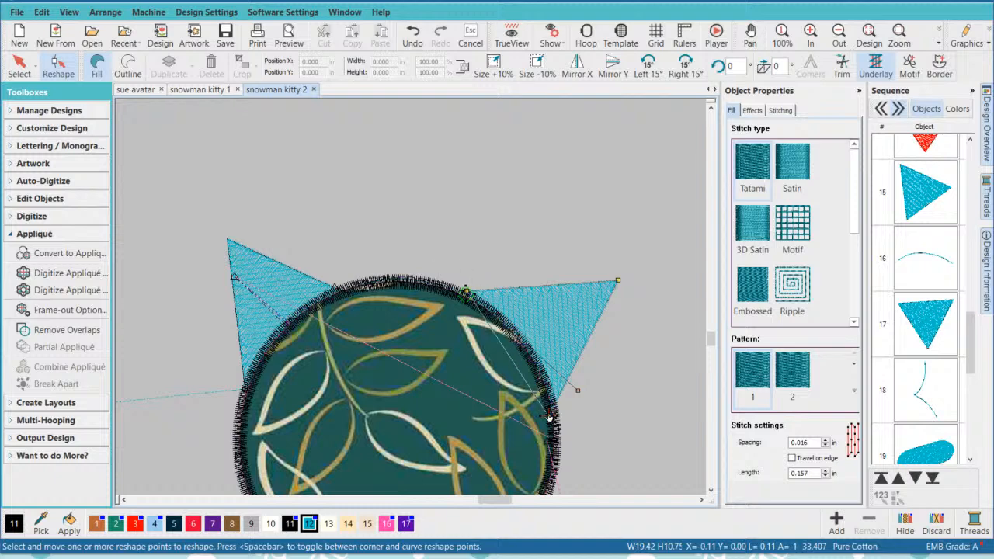
drag(548, 416, 556, 407)
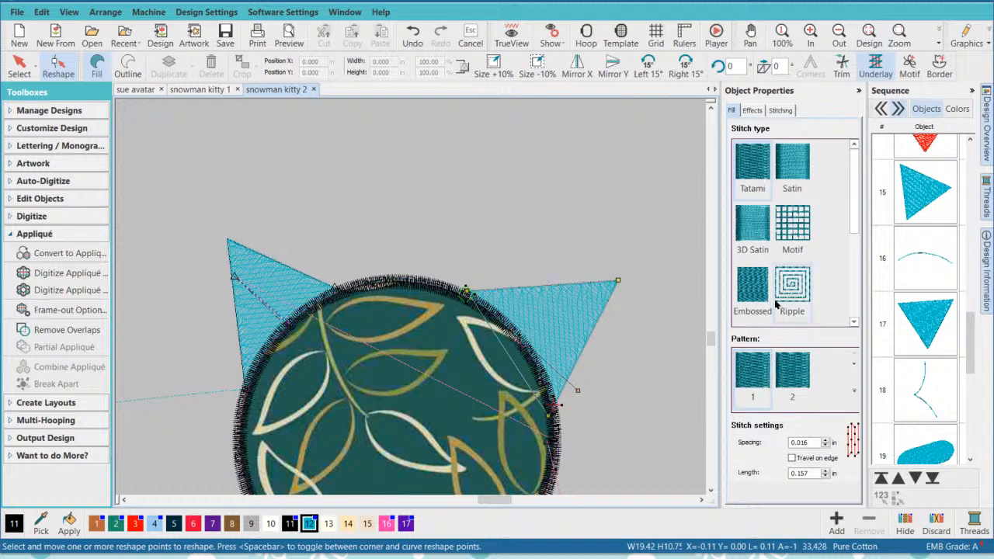
click(19, 66)
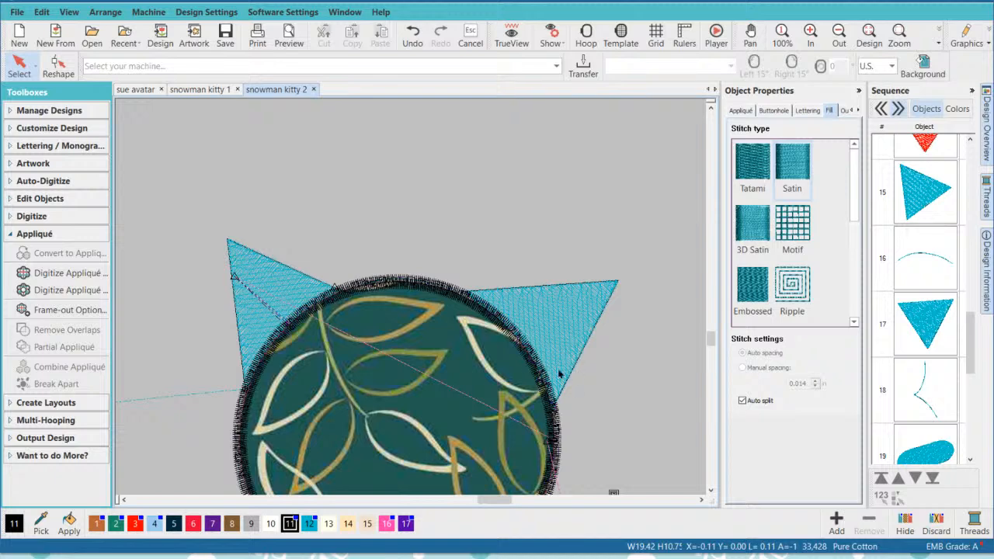
- Move the red diamond off the light blue kitty into the gap between the two kitties and turn TrueView on
scroll(581, 363, down, 4)
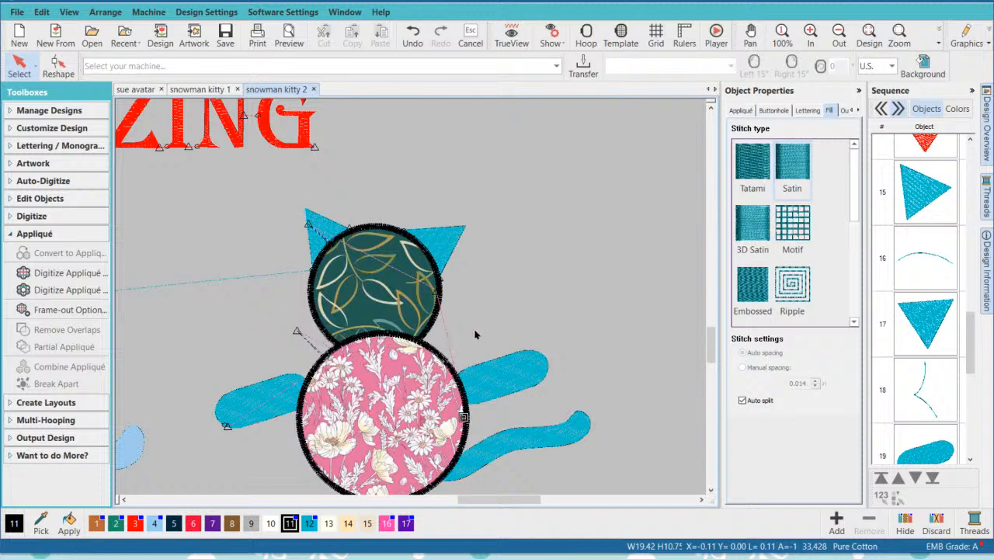
scroll(411, 305, down, 1)
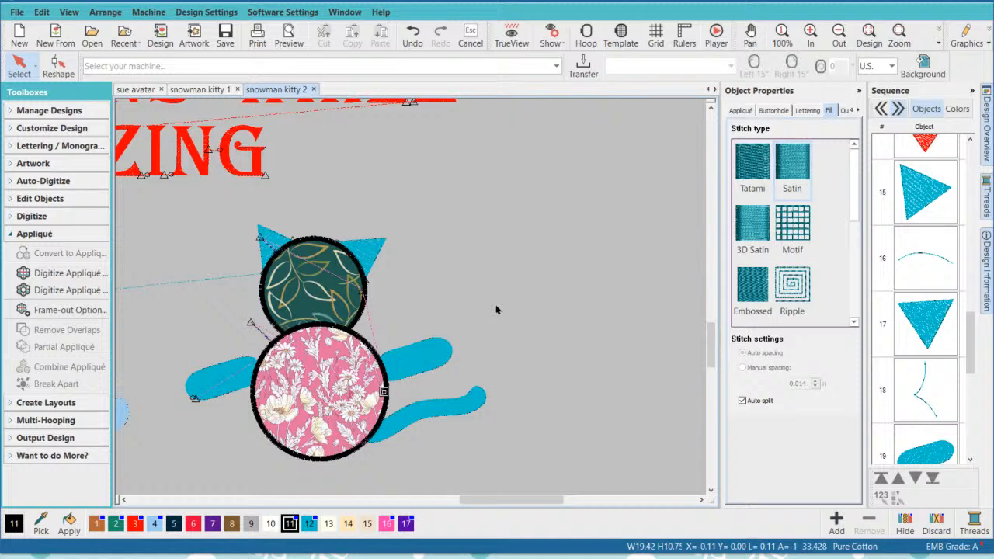
scroll(216, 341, up, 1)
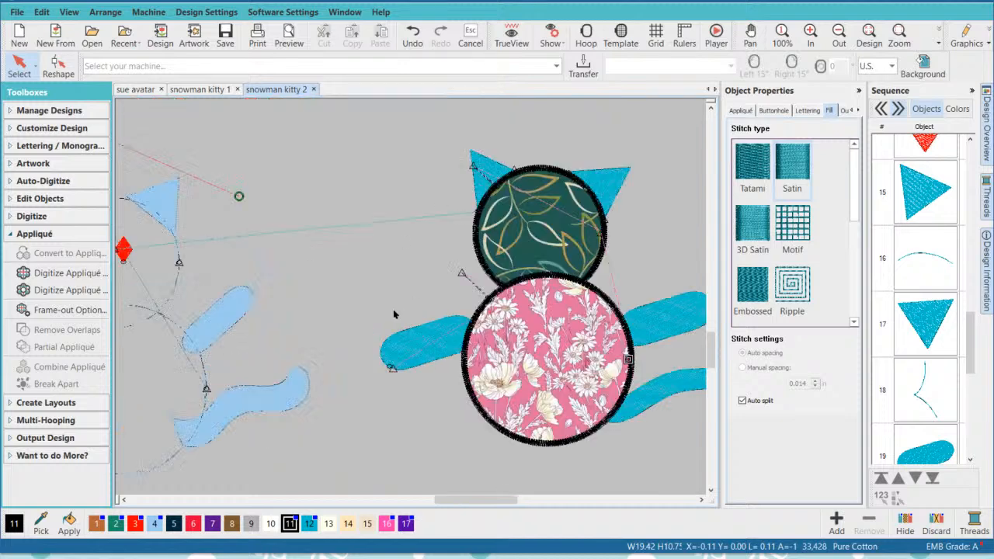
click(126, 250)
drag(124, 248, 404, 261)
click(517, 43)
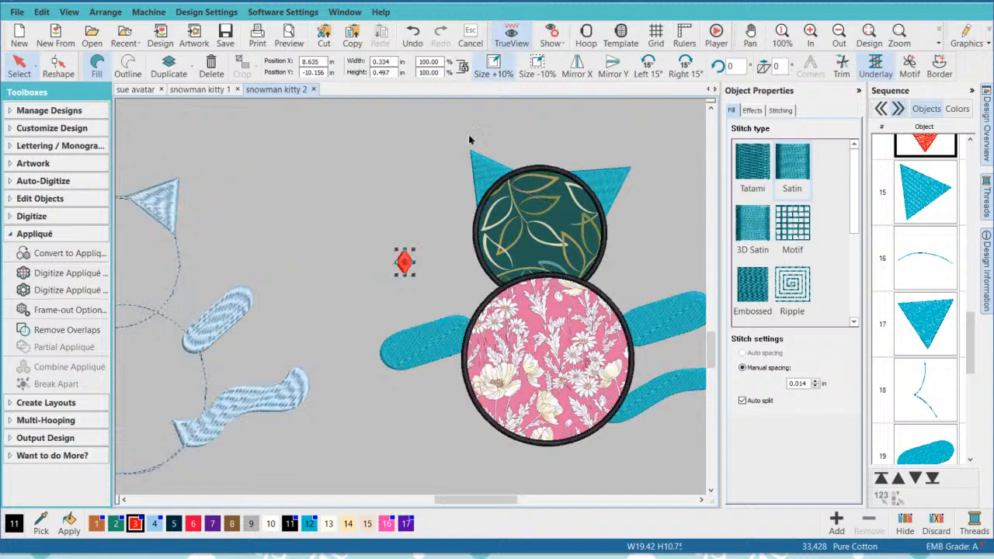
drag(405, 264, 349, 238)
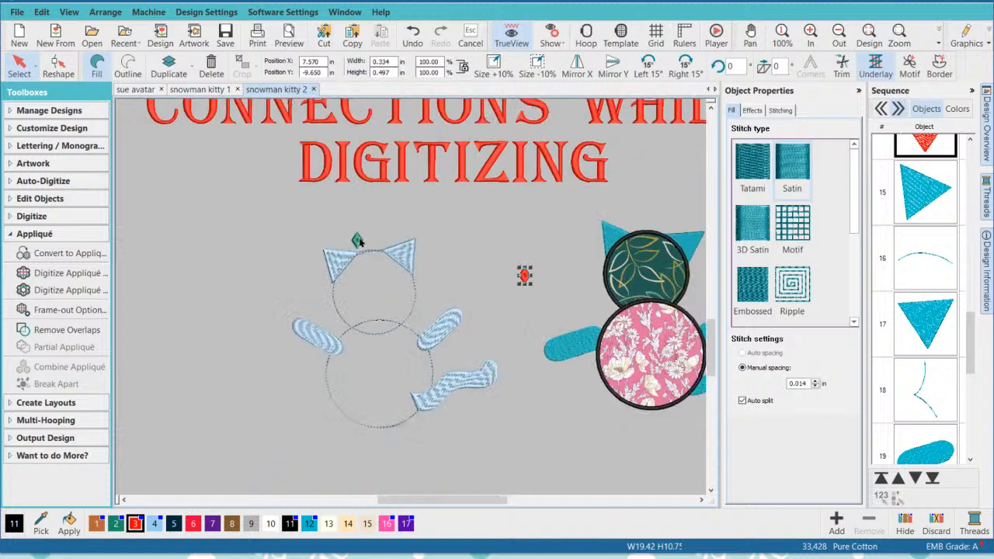
- Place the green diamond beside the light blue kitty's left ear and the red diamond just below its left arm
drag(359, 242, 317, 246)
drag(524, 275, 303, 354)
click(535, 271)
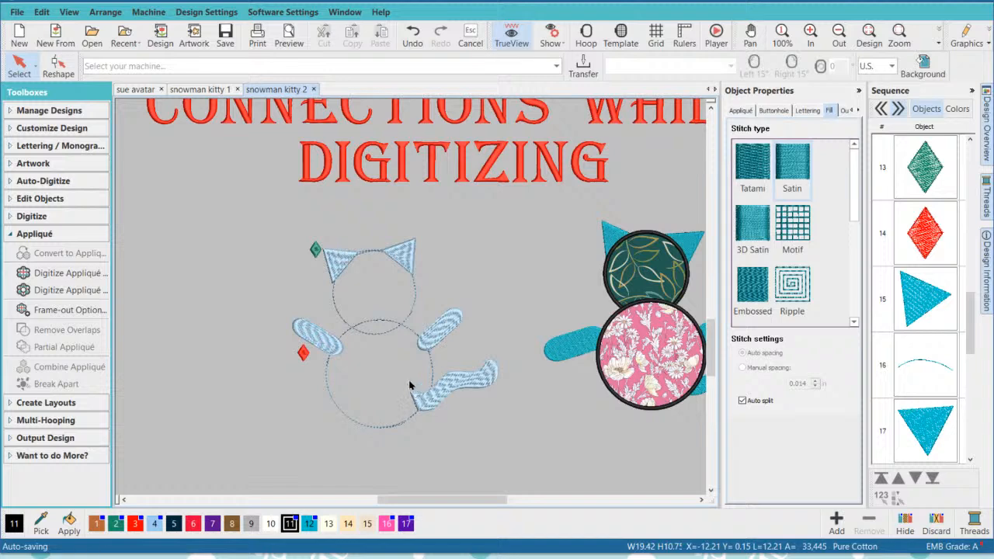
- Examine the teal kitty's two ears in TrueView where they meet the appliqué head, up close and within the whole design
click(611, 226)
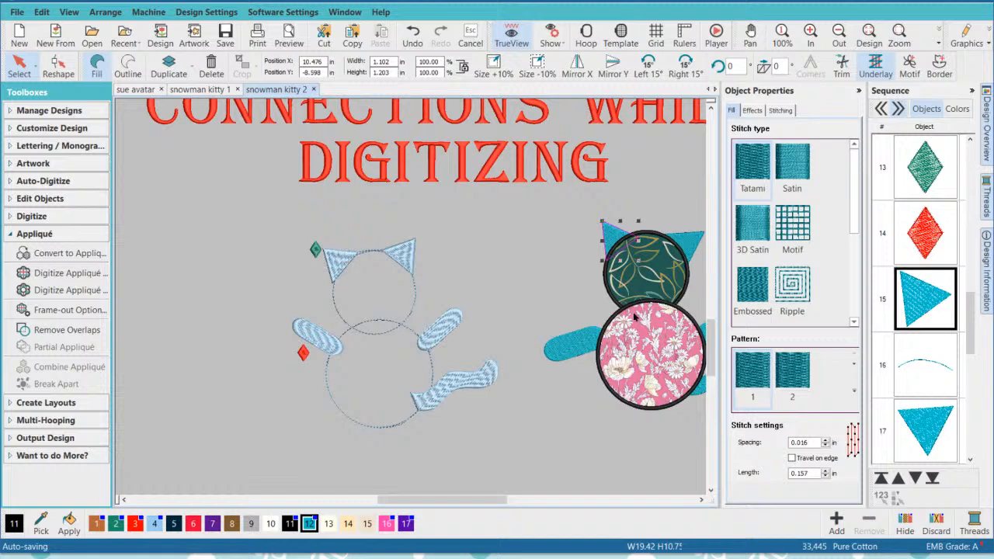
click(701, 499)
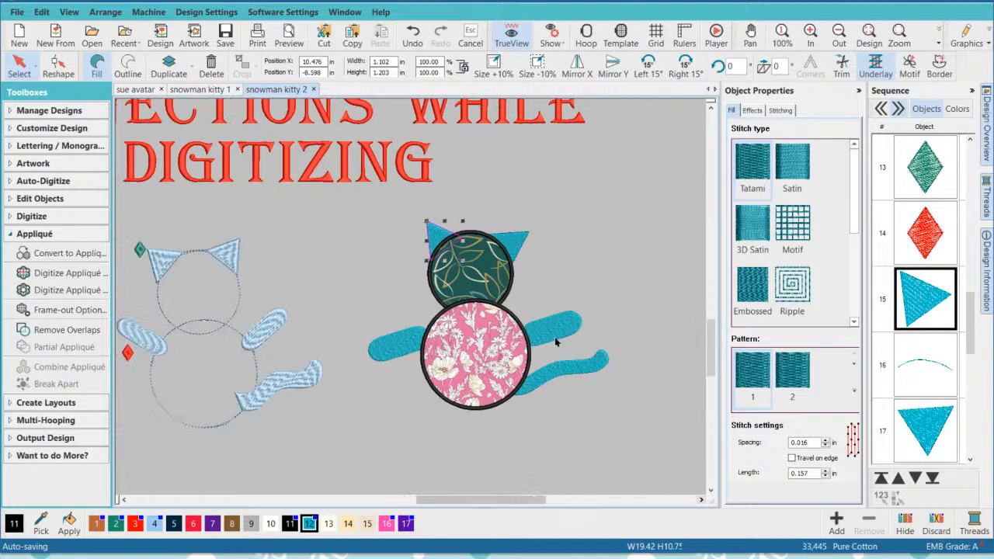
scroll(453, 221, up, 5)
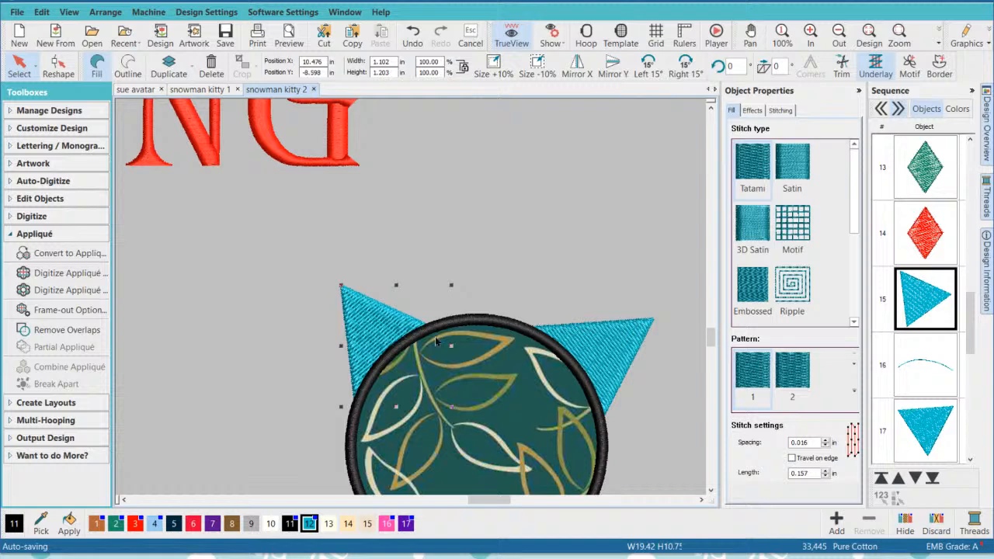
click(630, 342)
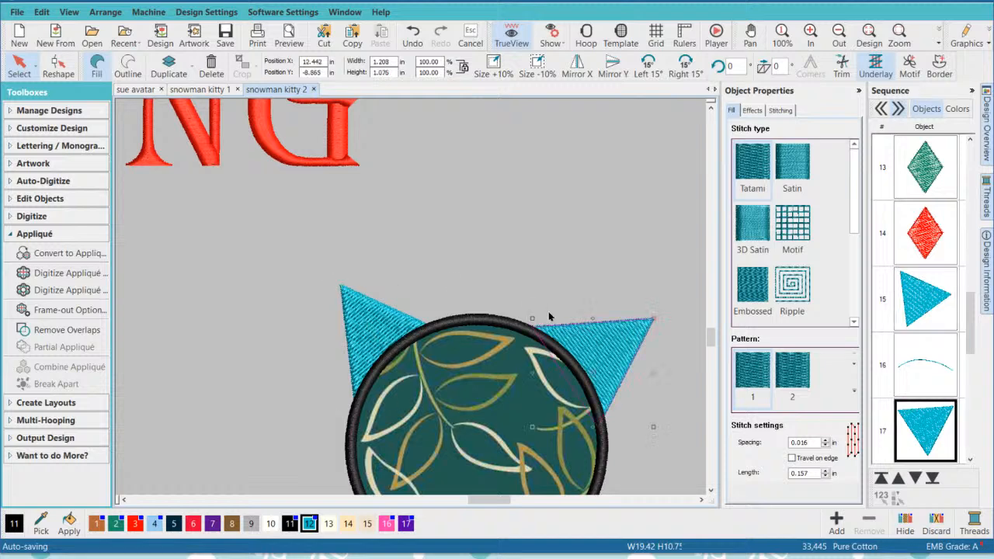
click(485, 225)
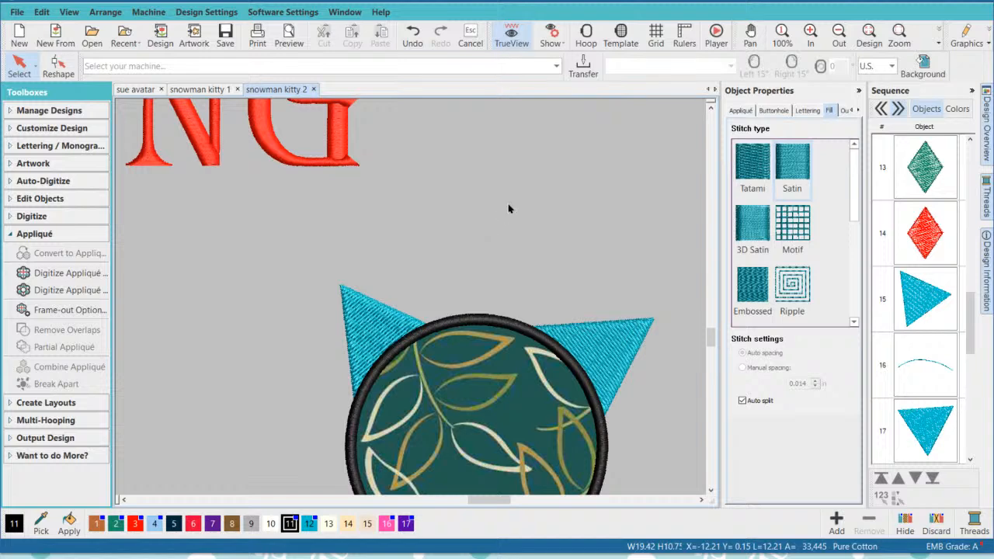
scroll(410, 300, down, 4)
scroll(410, 302, down, 2)
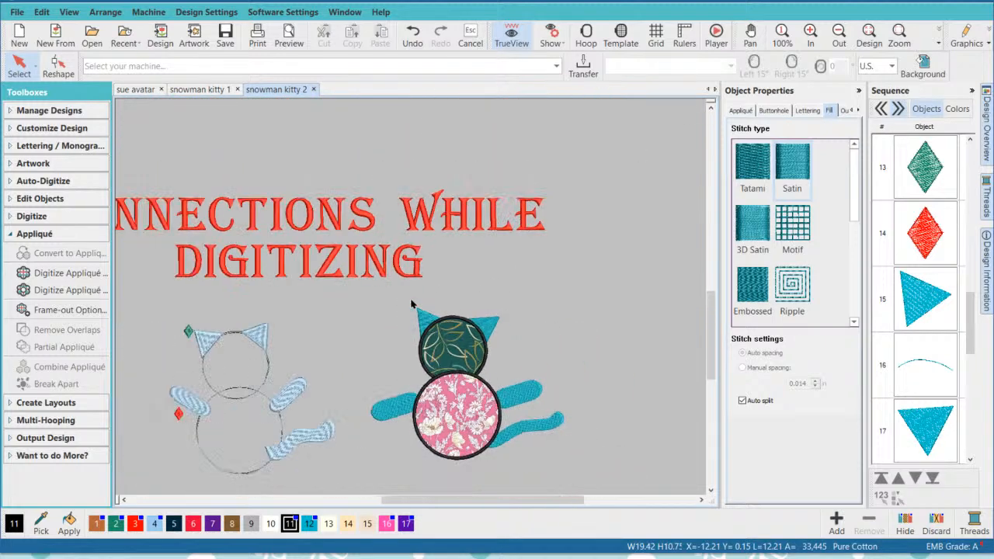